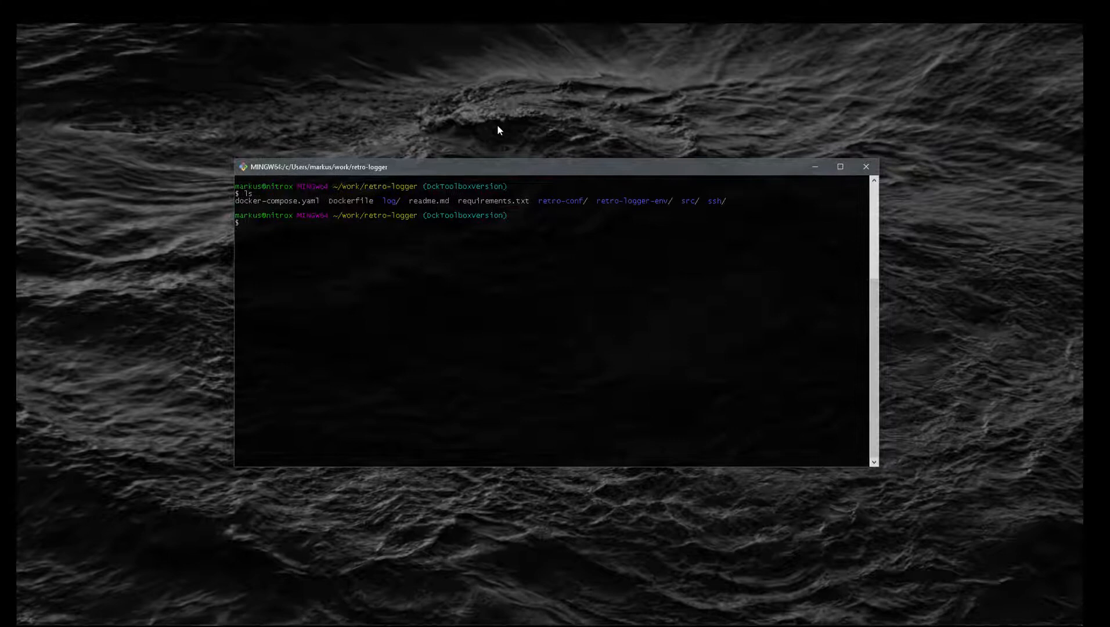
- Go into the src folder, list its contents and open generateLogFile.py in Sublime Text from the terminal
text(cd src)
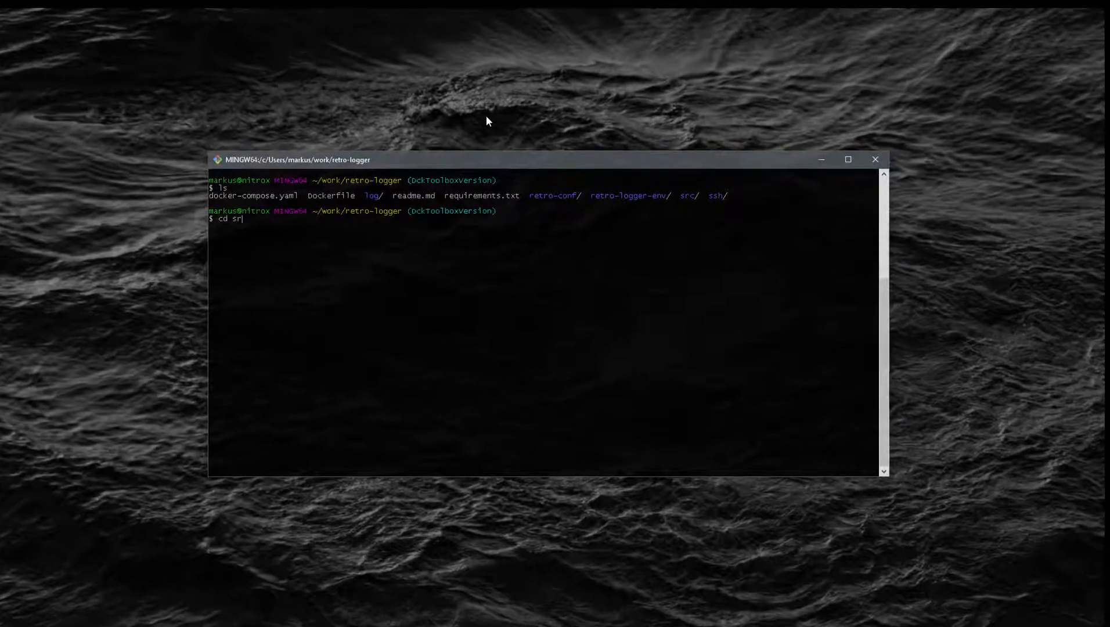
key(Return)
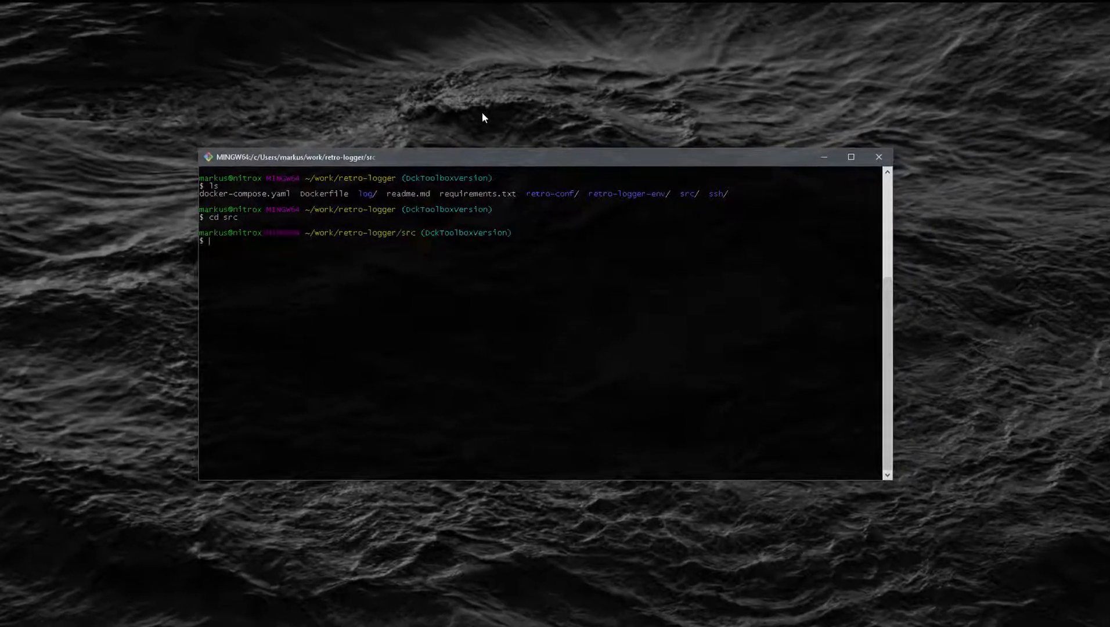
text(ls)
key(Return)
text(subl ge)
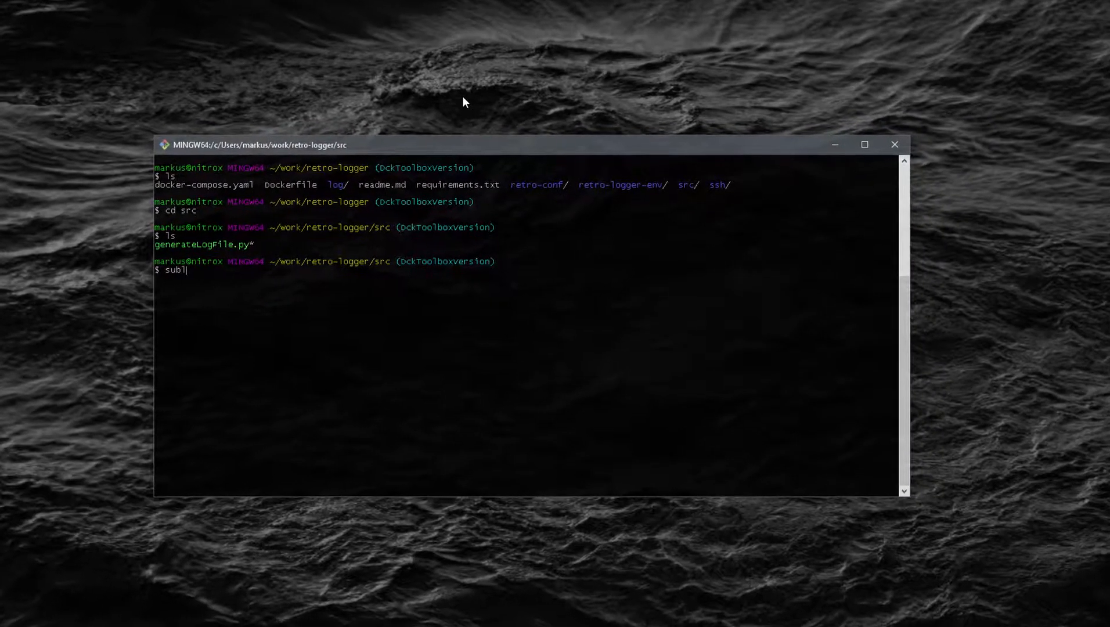
key(Tab)
key(Return)
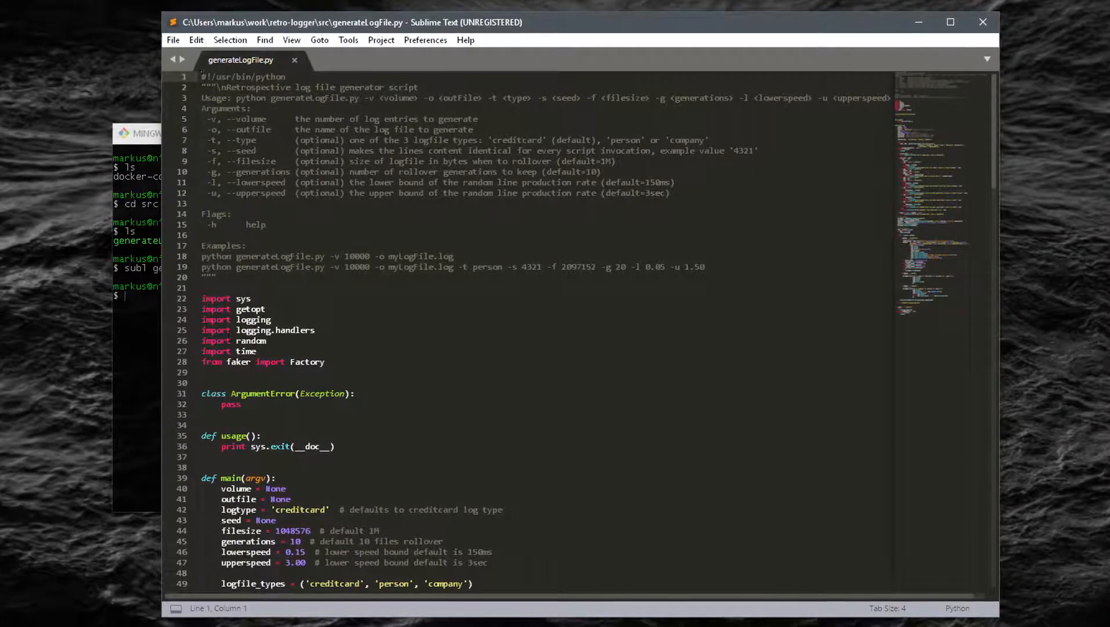
- Examine the faker import and the creditcard, person and company log type branches in generateLogFile.py
drag(202, 362, 251, 362)
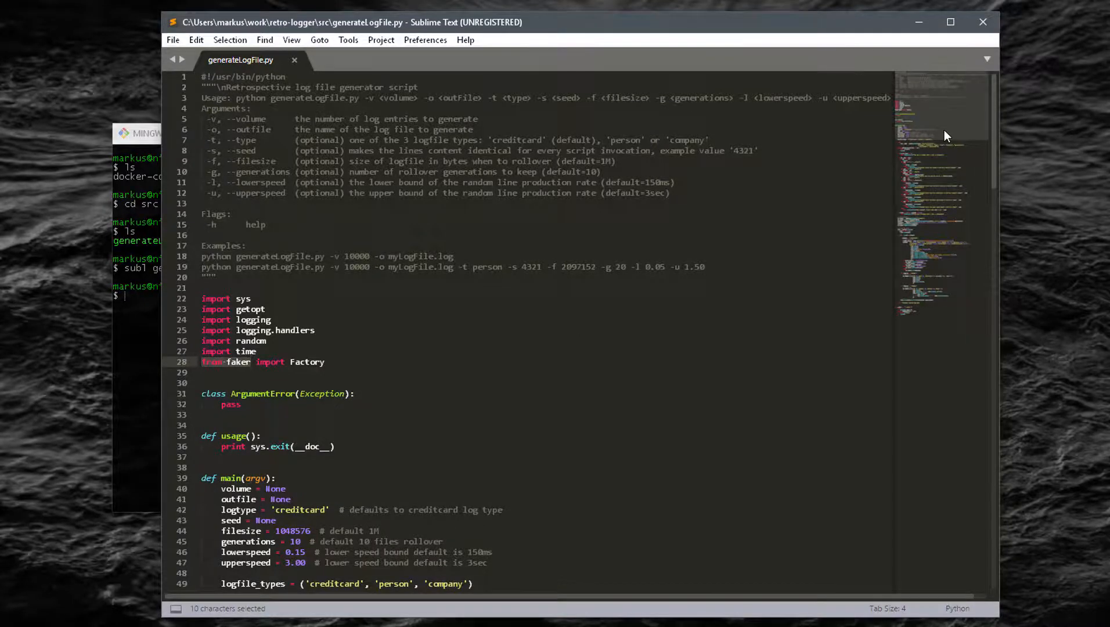
drag(944, 130, 933, 292)
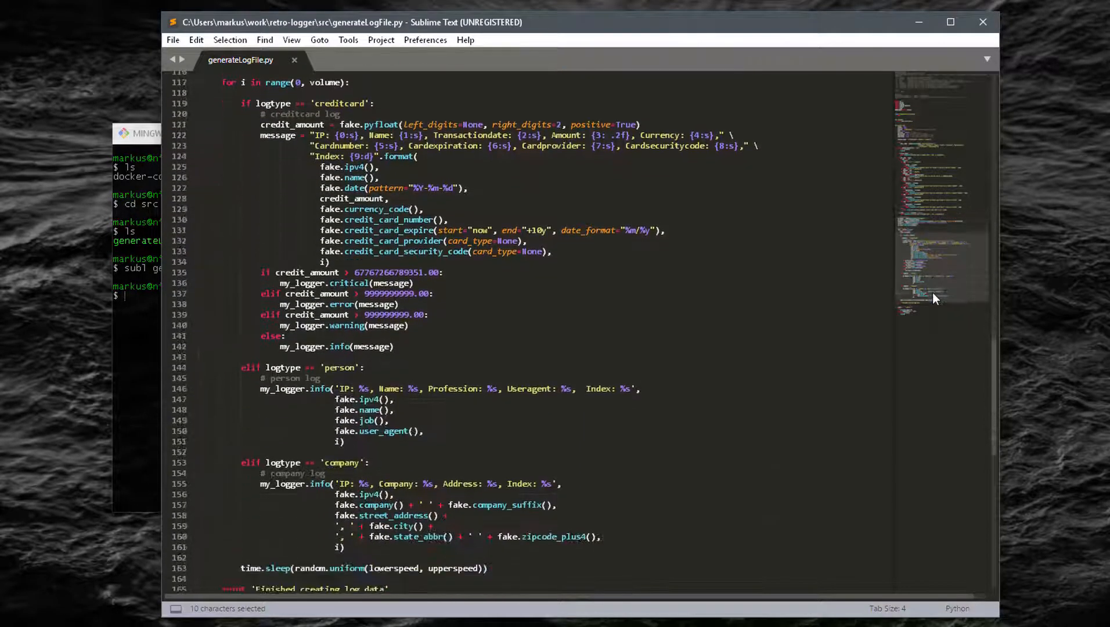
double_click(360, 105)
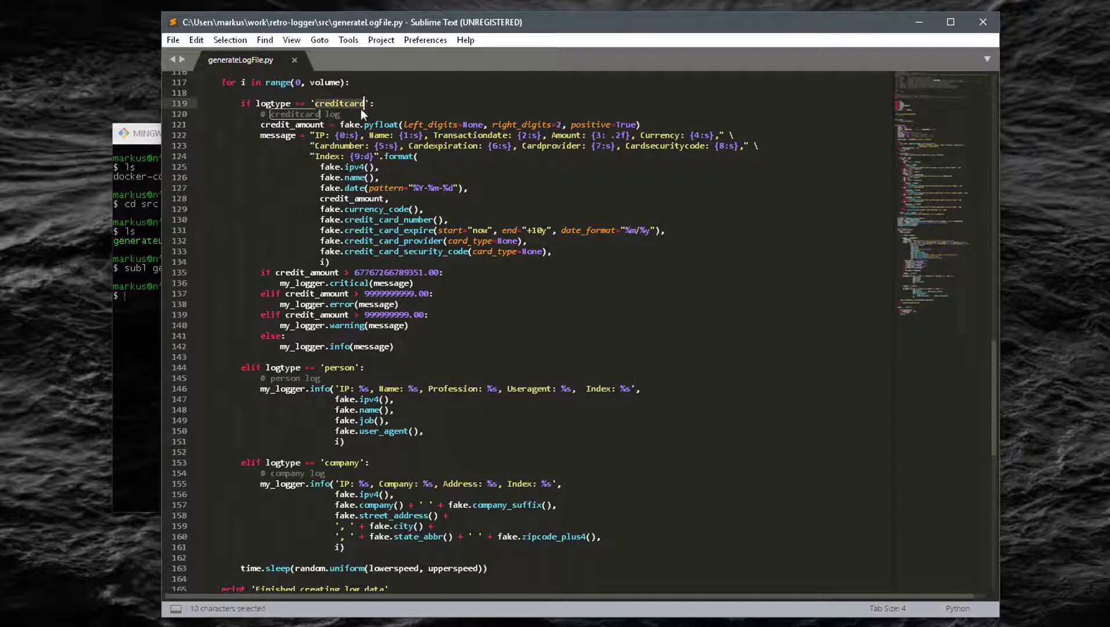
double_click(353, 368)
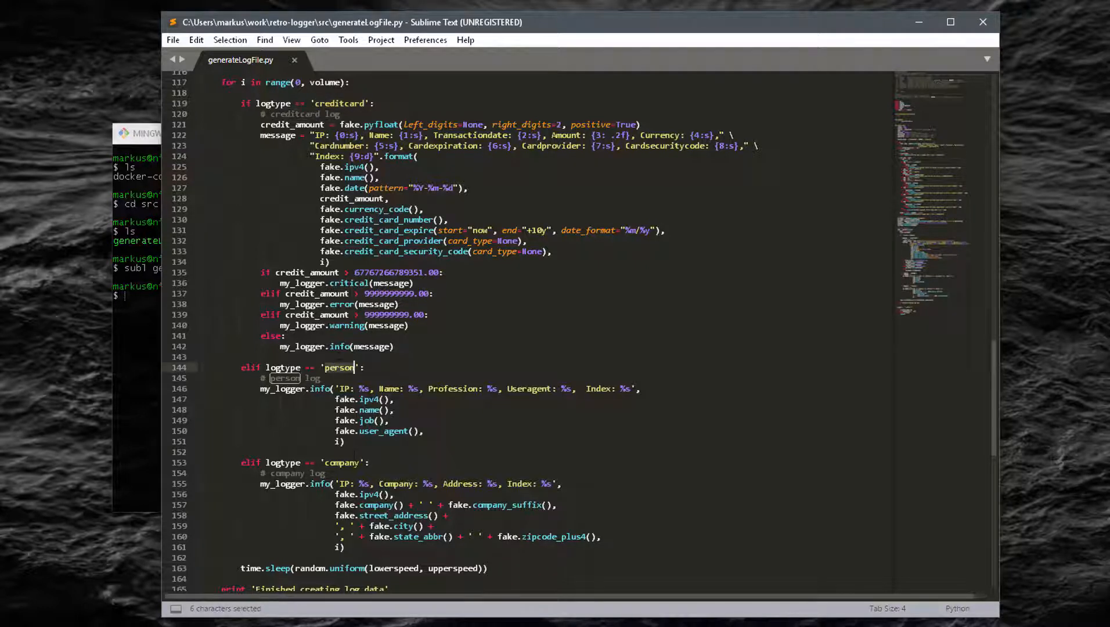
click(350, 463)
double_click(350, 462)
- Switch to the terminal, return to the retro-logger folder and open docker-compose.yaml in Sublime Text
click(149, 367)
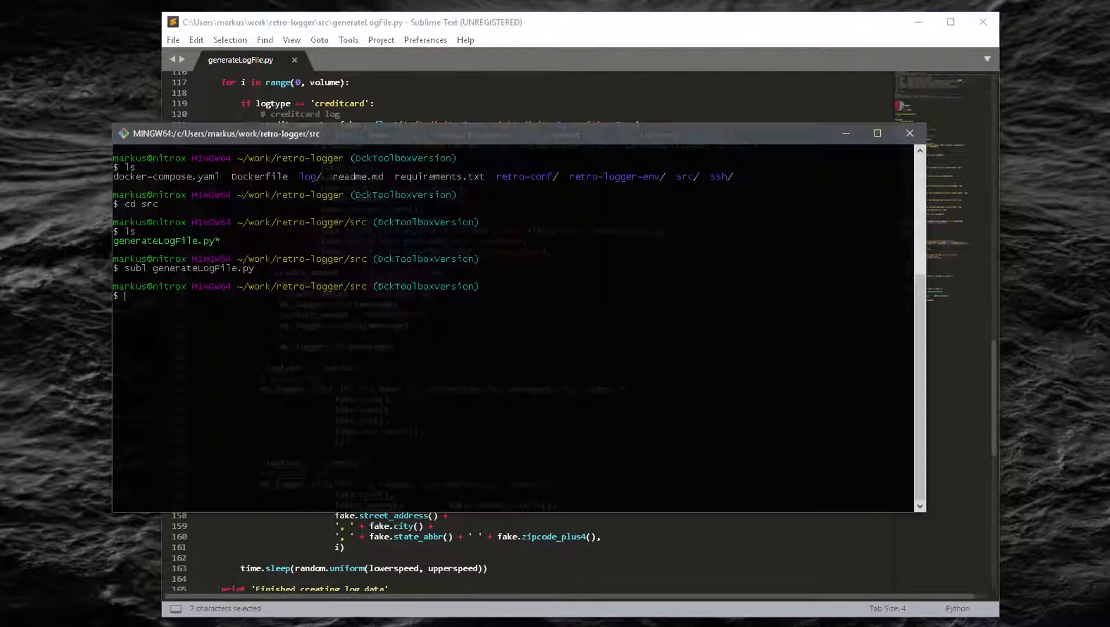
text(cd ..)
key(Return)
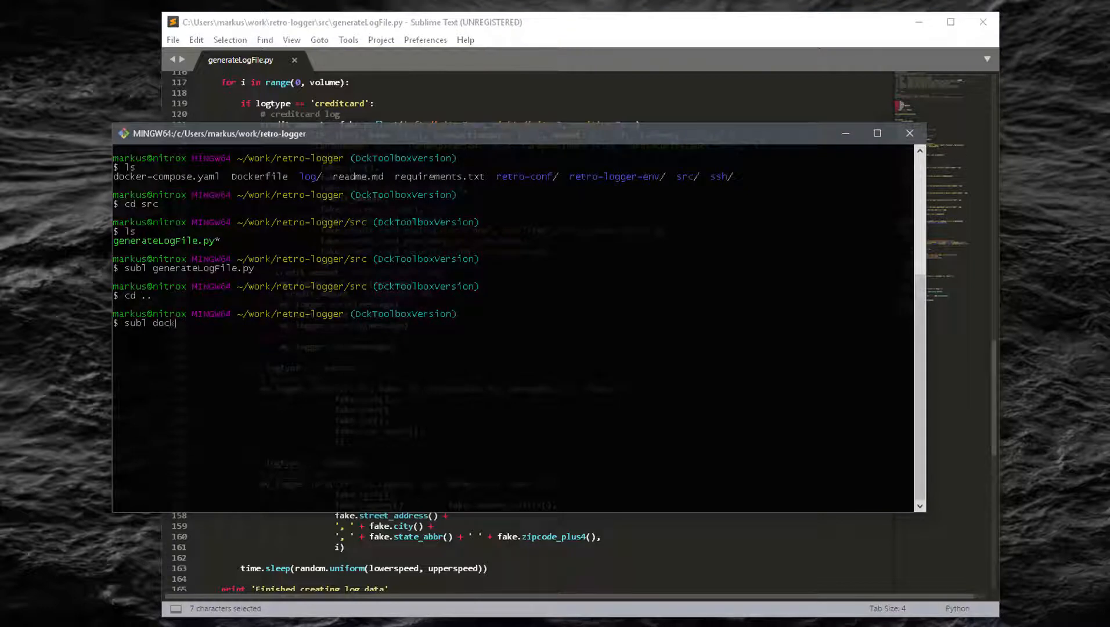
text(subl docker-)
key(Tab)
key(Return)
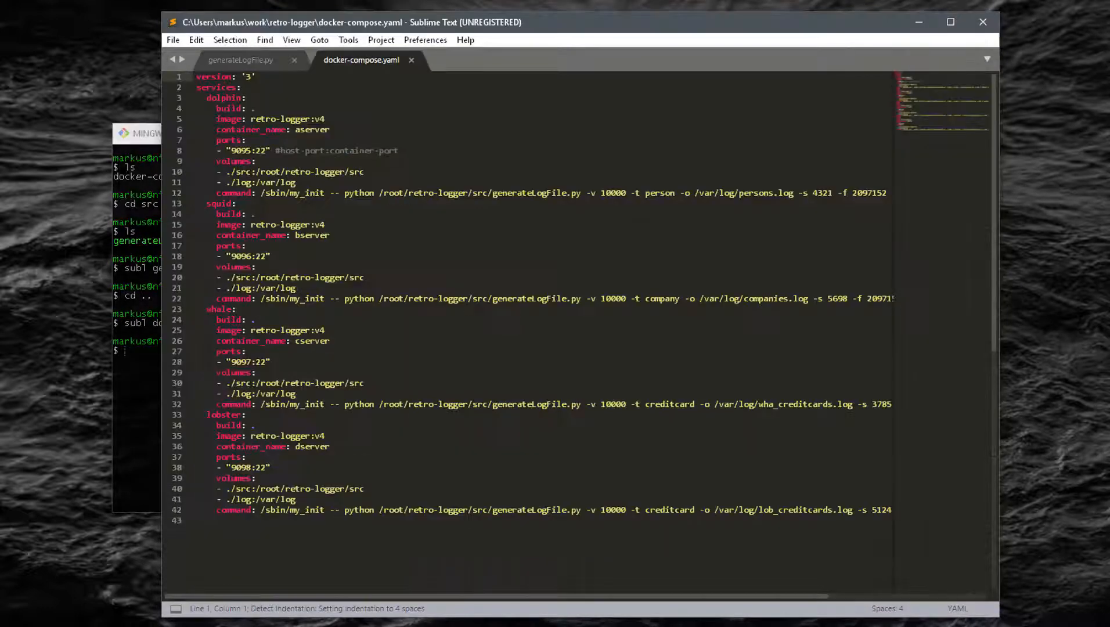
- Review the container name and output log file of the dolphin, squid, whale and lobster services in docker-compose.yaml
double_click(312, 130)
double_click(755, 193)
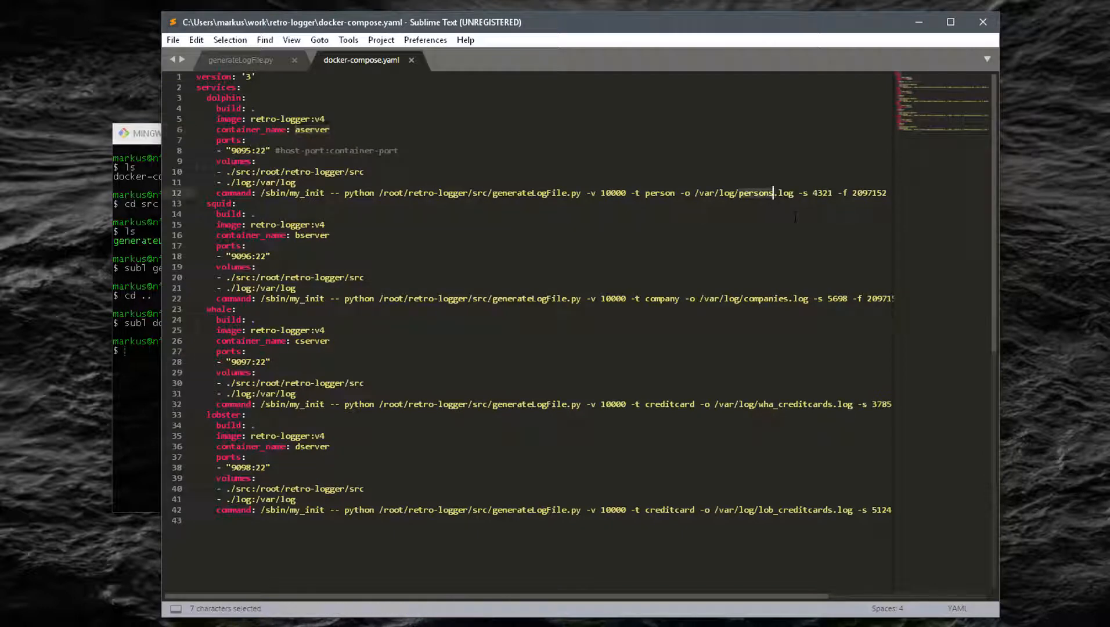
double_click(321, 237)
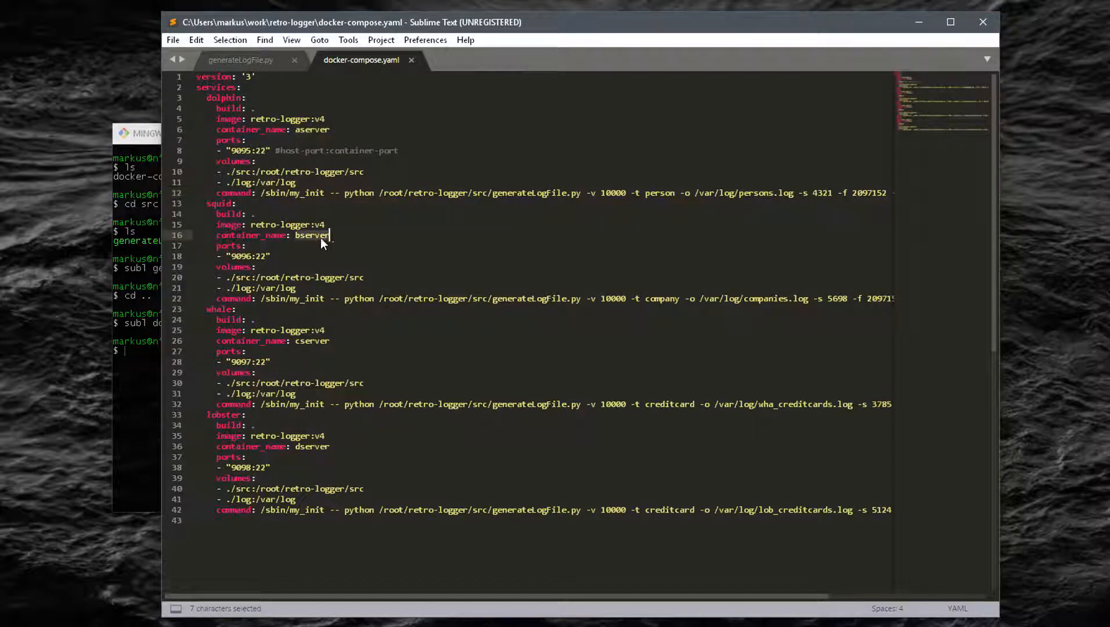
double_click(743, 301)
double_click(312, 341)
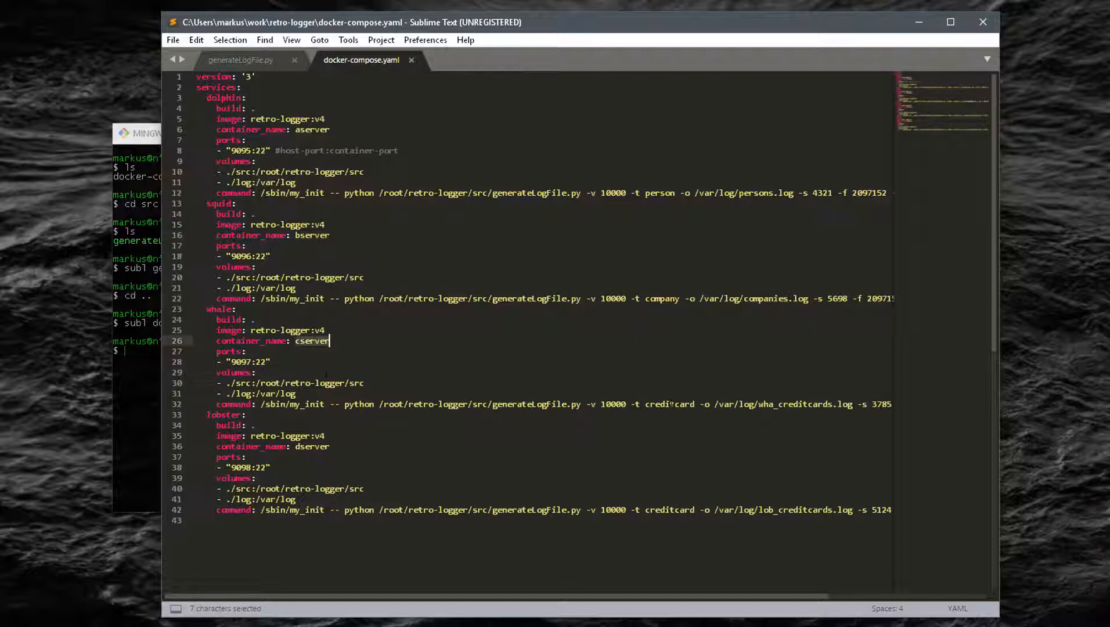
double_click(761, 404)
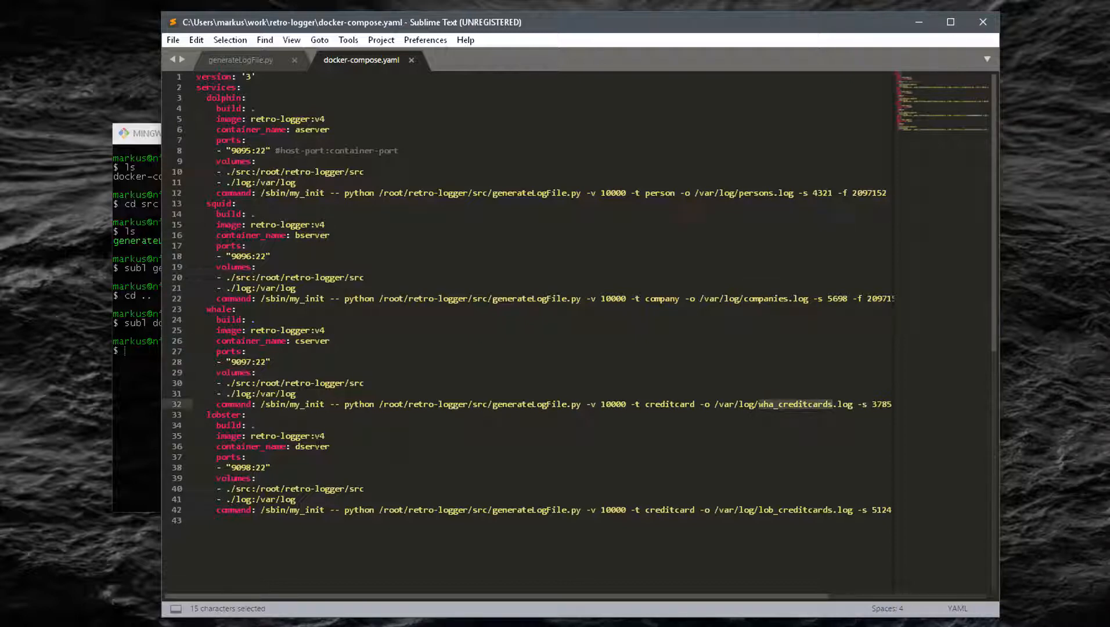
double_click(318, 446)
double_click(824, 509)
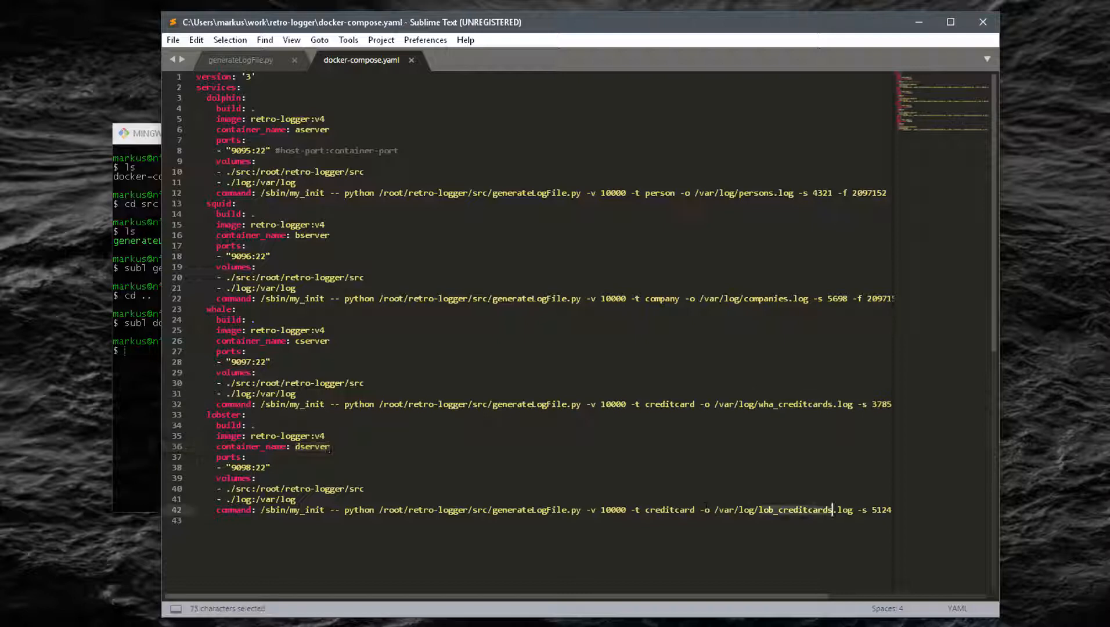
- Switch to the terminal, run docker-compose.exe up -d, then check the containers' port mappings with docker ps
key(alt+Tab)
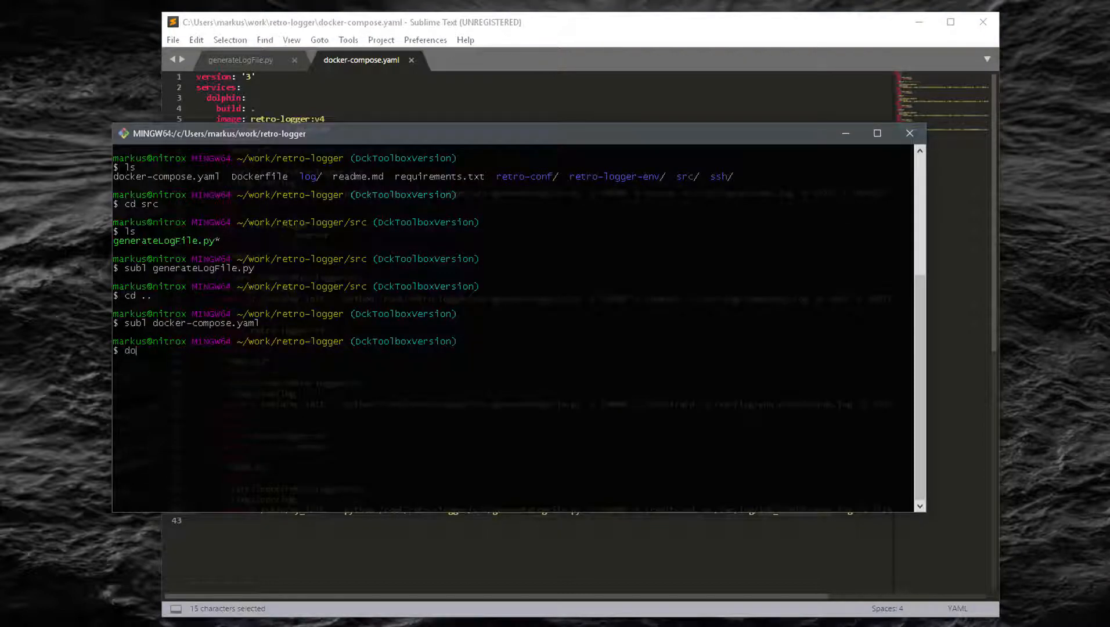
text(docker-comp)
key(Tab)
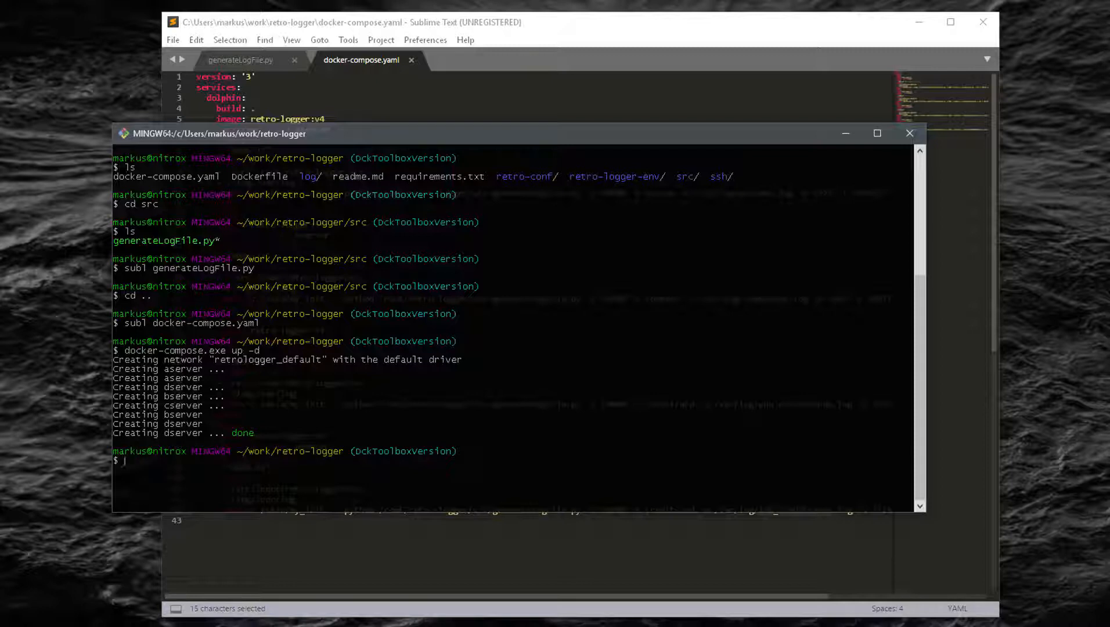
key(Return)
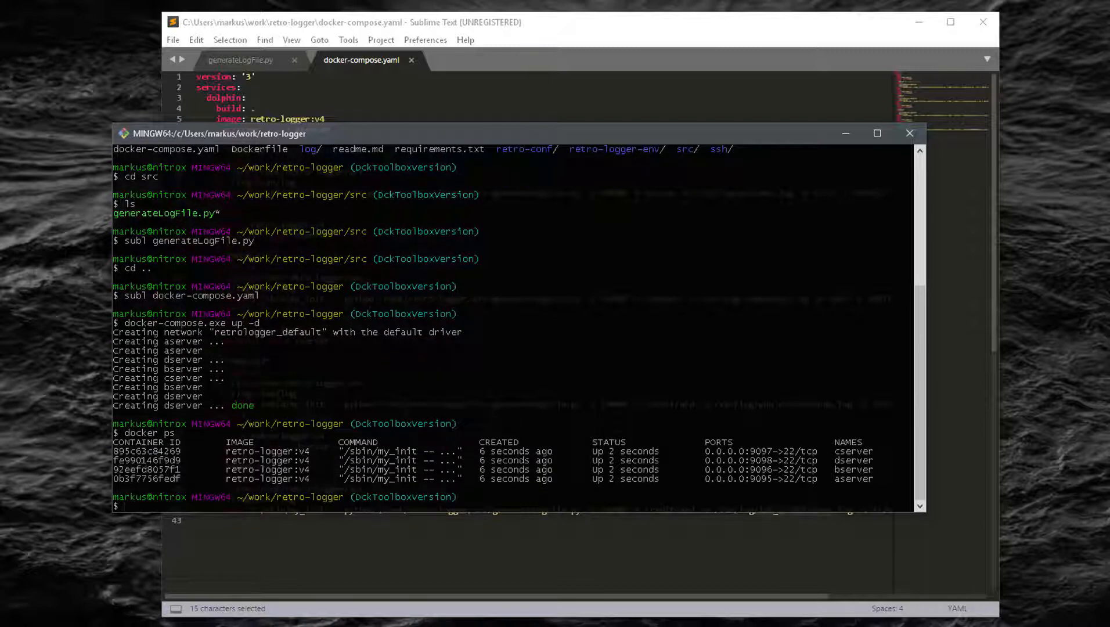
drag(749, 451, 772, 478)
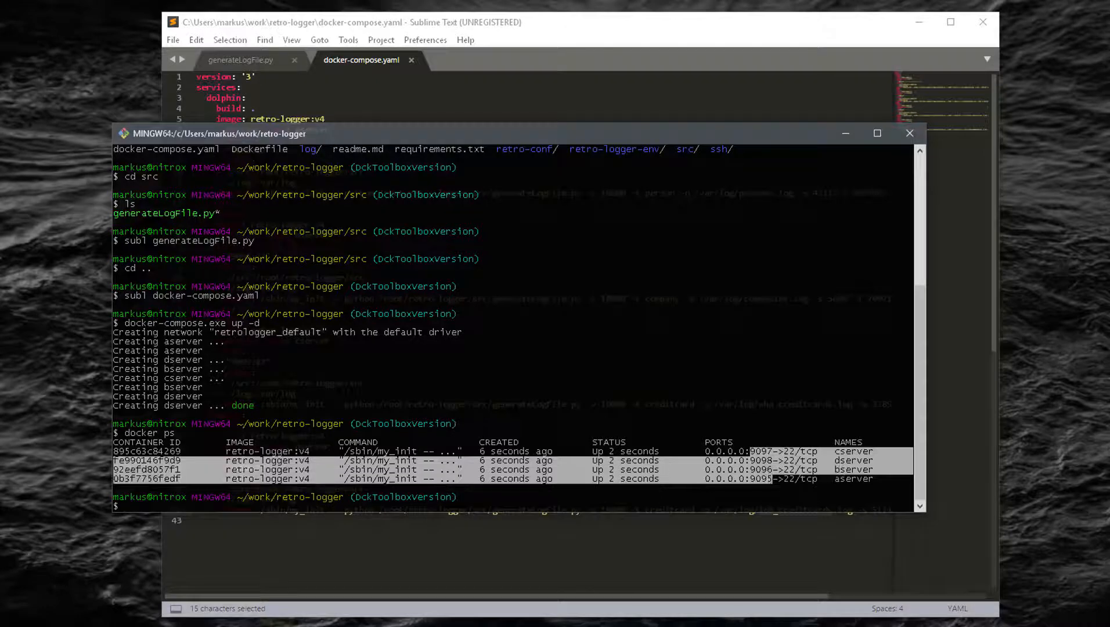
- Run docker stats to view the resource usage of the running containers
text(docker stat)
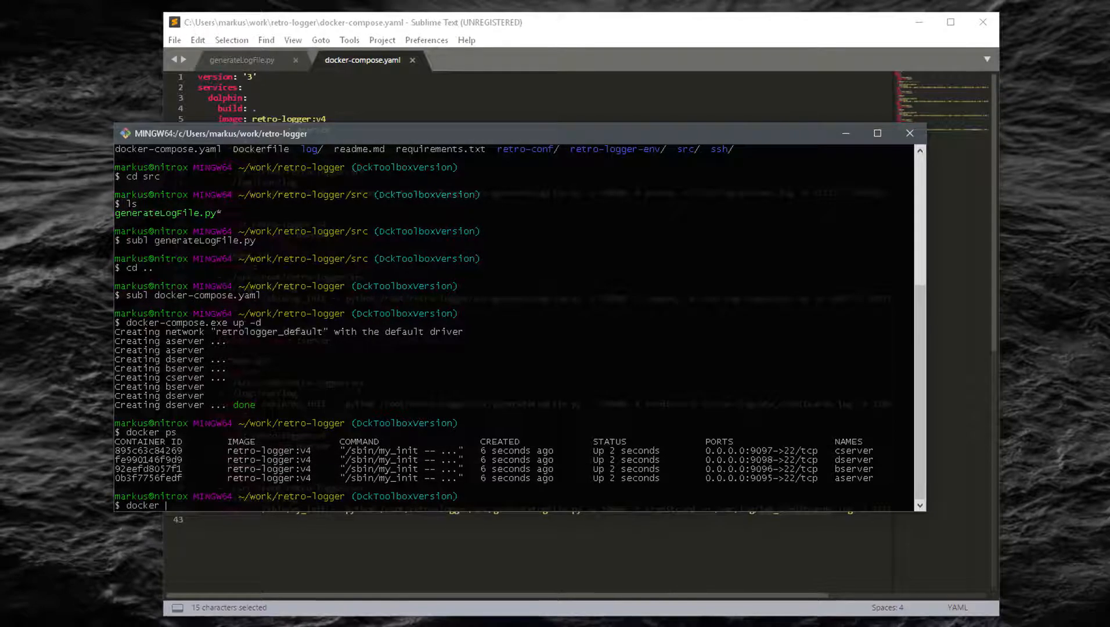
text(s)
key(Return)
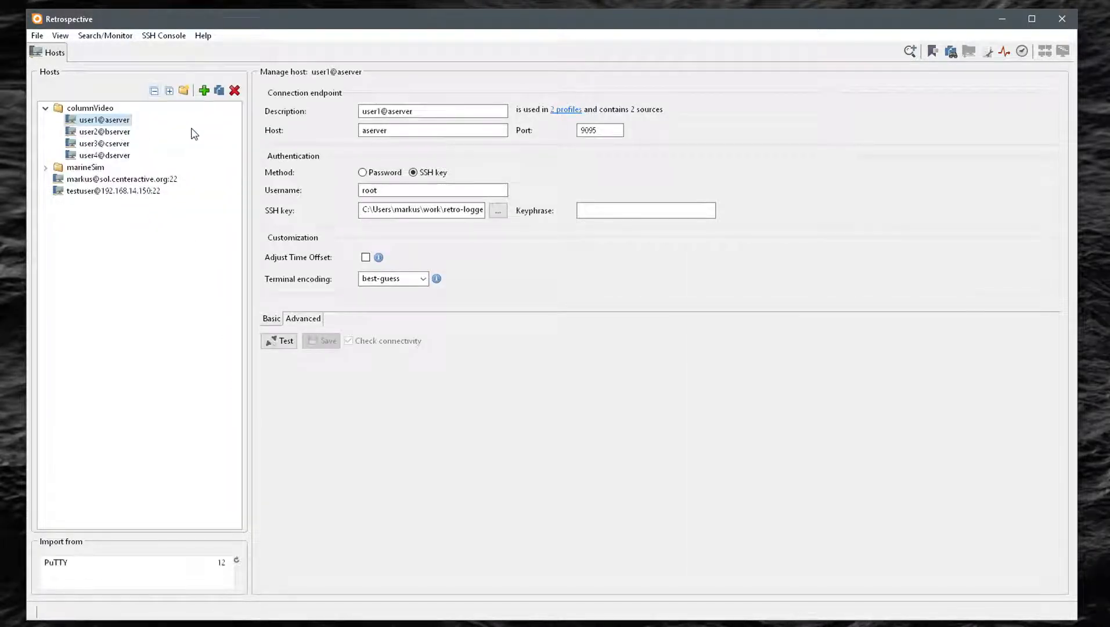
- Review the connection settings of the aserver, bserver, cserver and dserver hosts under columnVideo in Retrospective
key(Down)
key(Down)
key(Down)
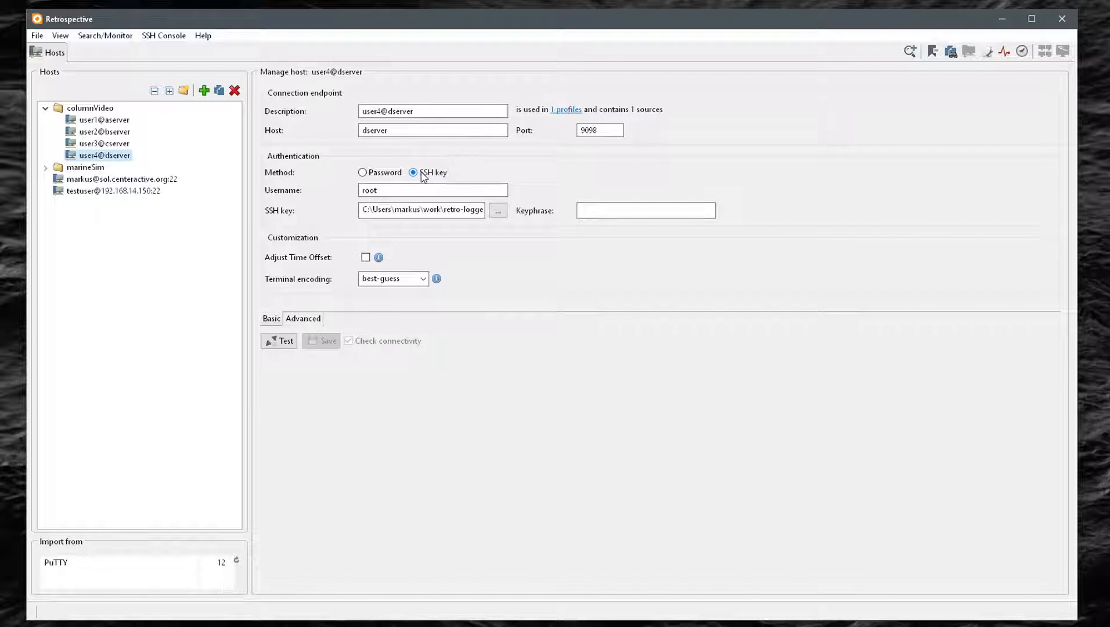
- Open the profiles, select columnSplitVideo and look through each of its log sources
click(987, 52)
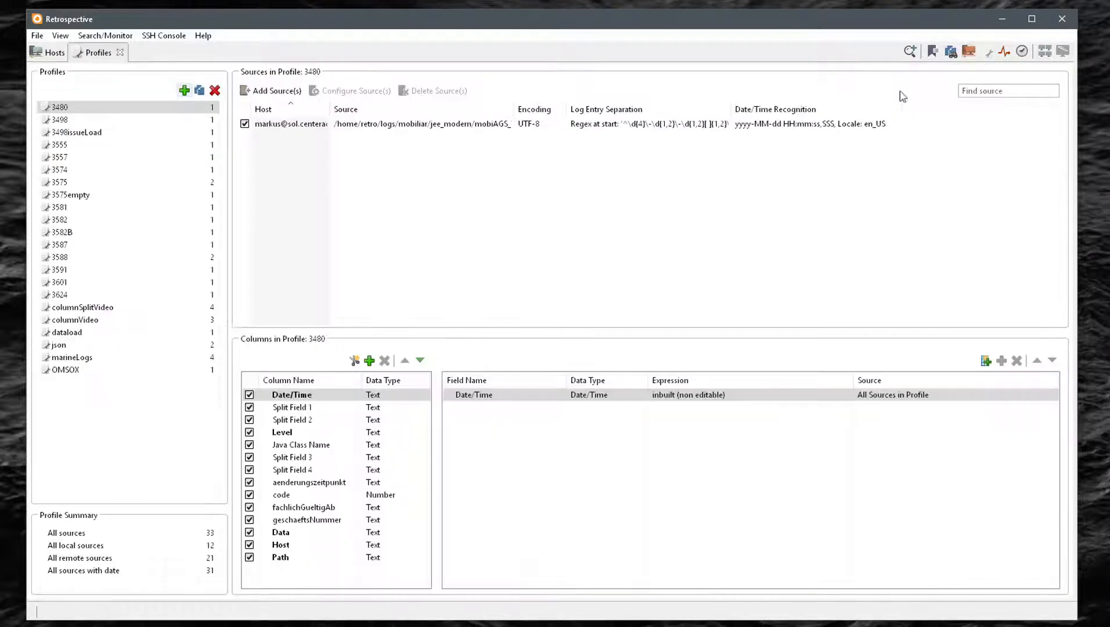
click(91, 309)
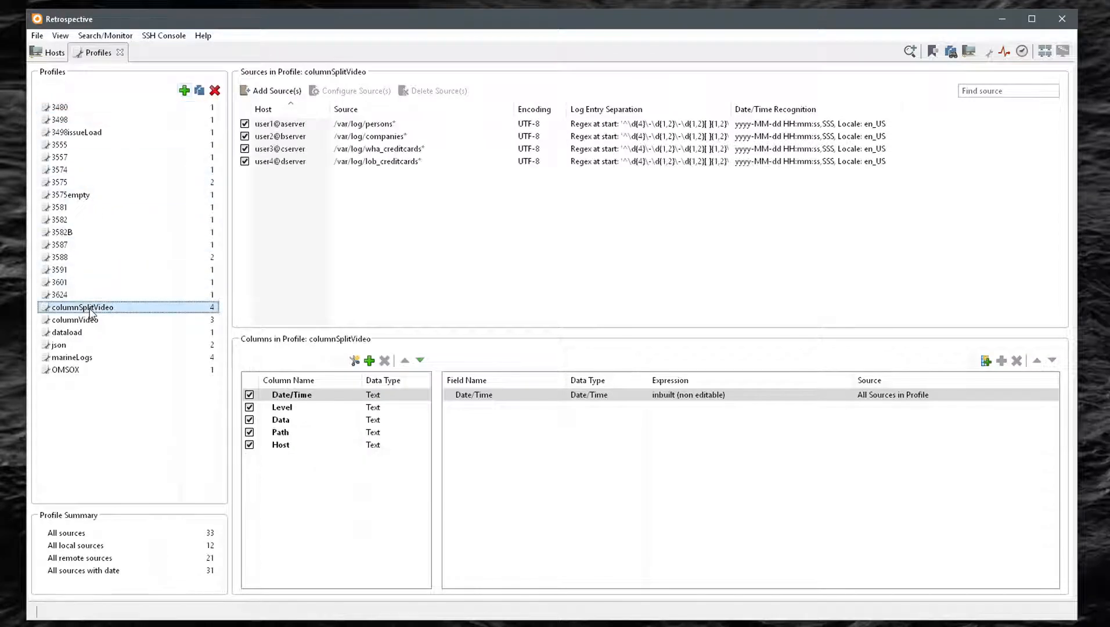
click(417, 127)
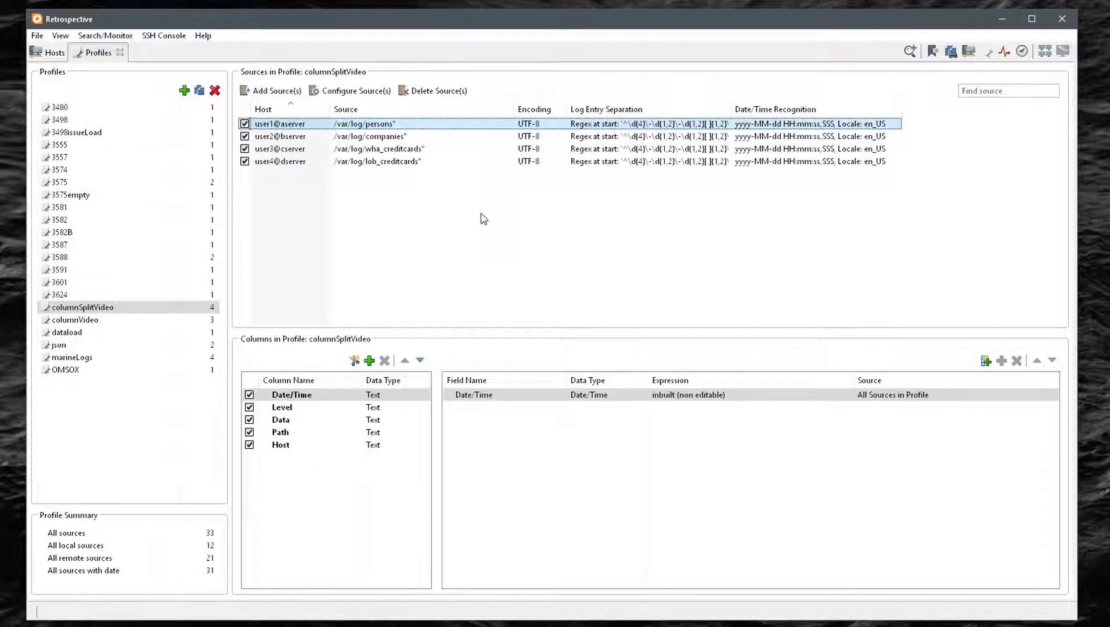
key(Down)
key(Down)
key(Down)
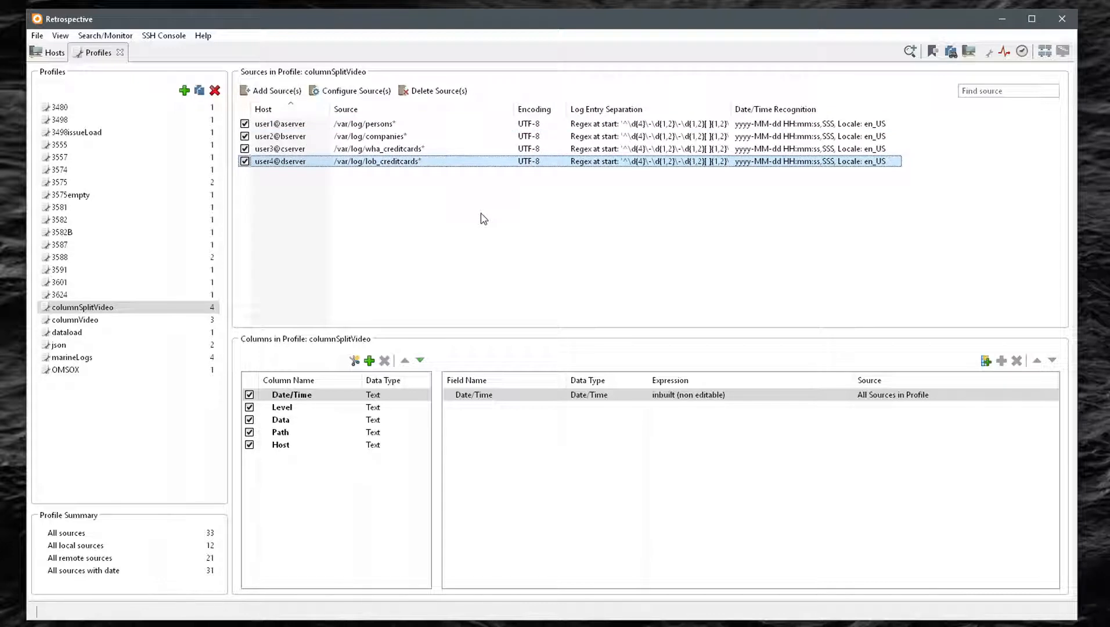
- Open a new search tab with the columnSplitVideo profile and view the profile's data source definitions
click(911, 52)
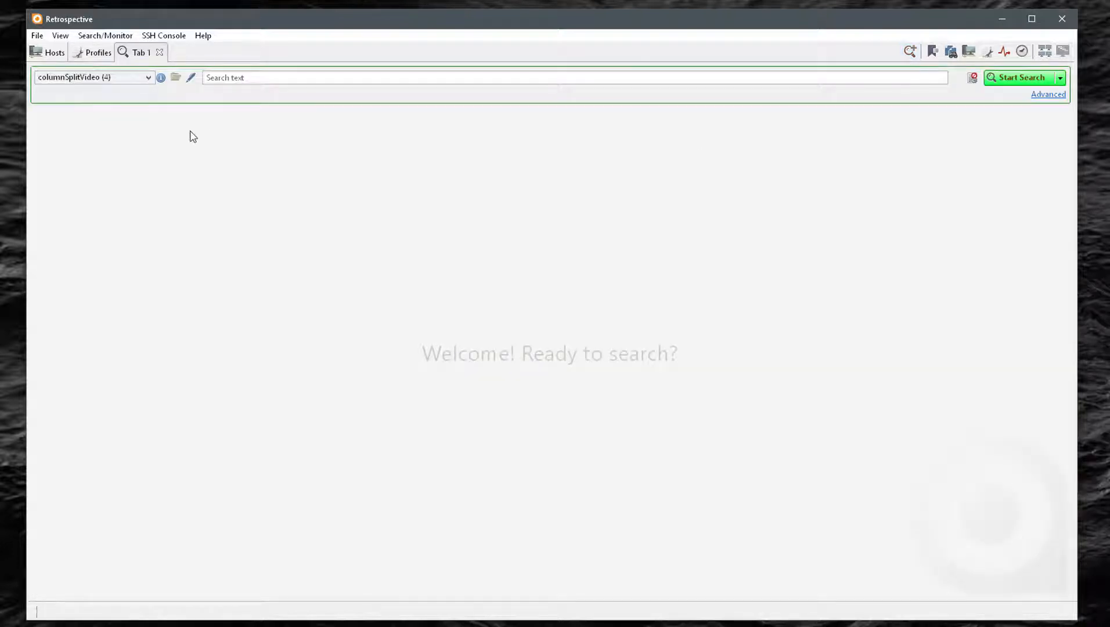
click(148, 79)
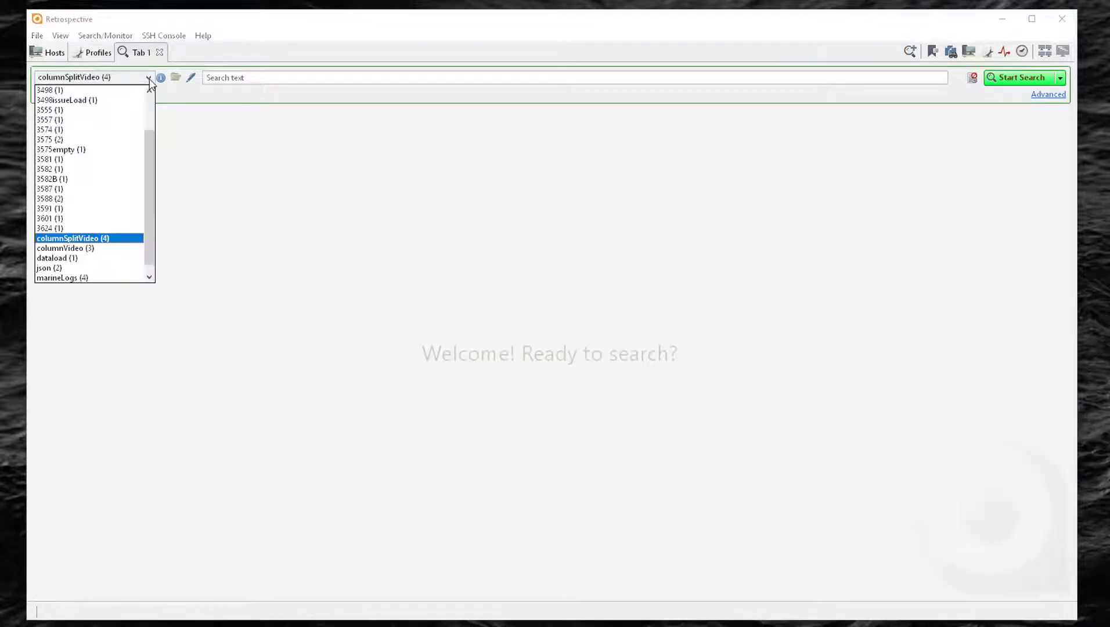
click(116, 238)
mouse_move(161, 82)
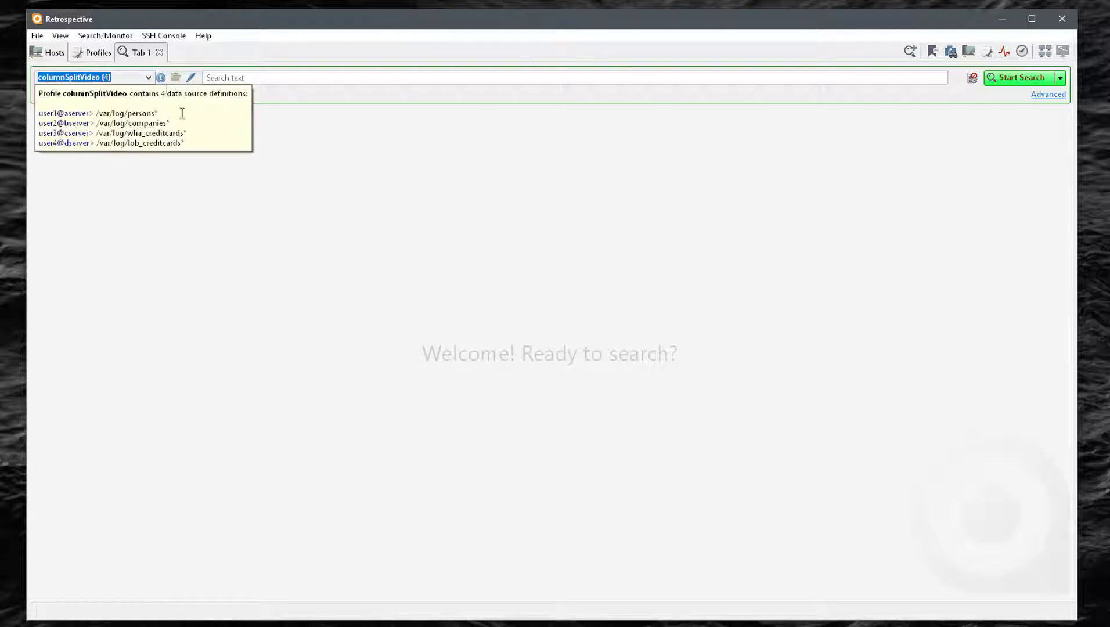
- Switch the tab from Search to Monitor mode and start monitoring the columnSplitVideo profile
click(1059, 81)
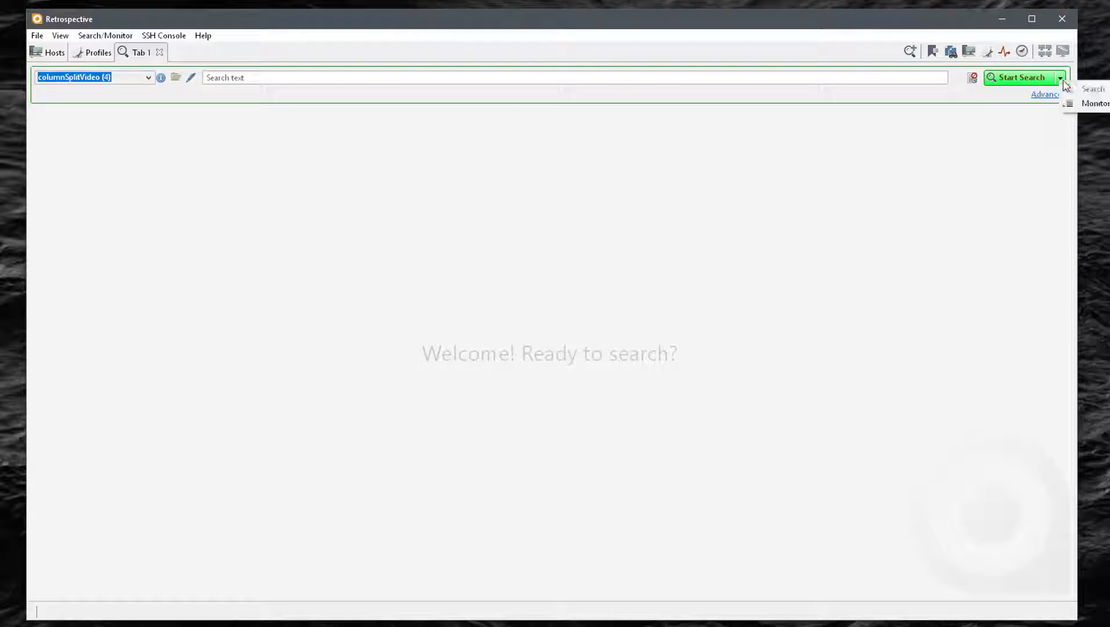
click(1087, 105)
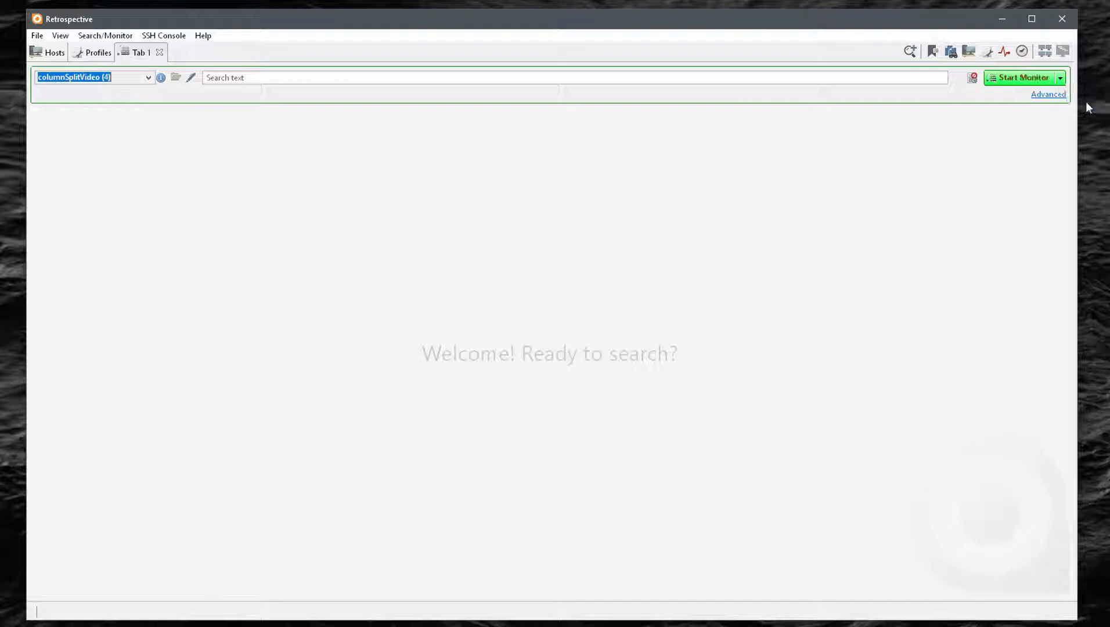
click(1033, 81)
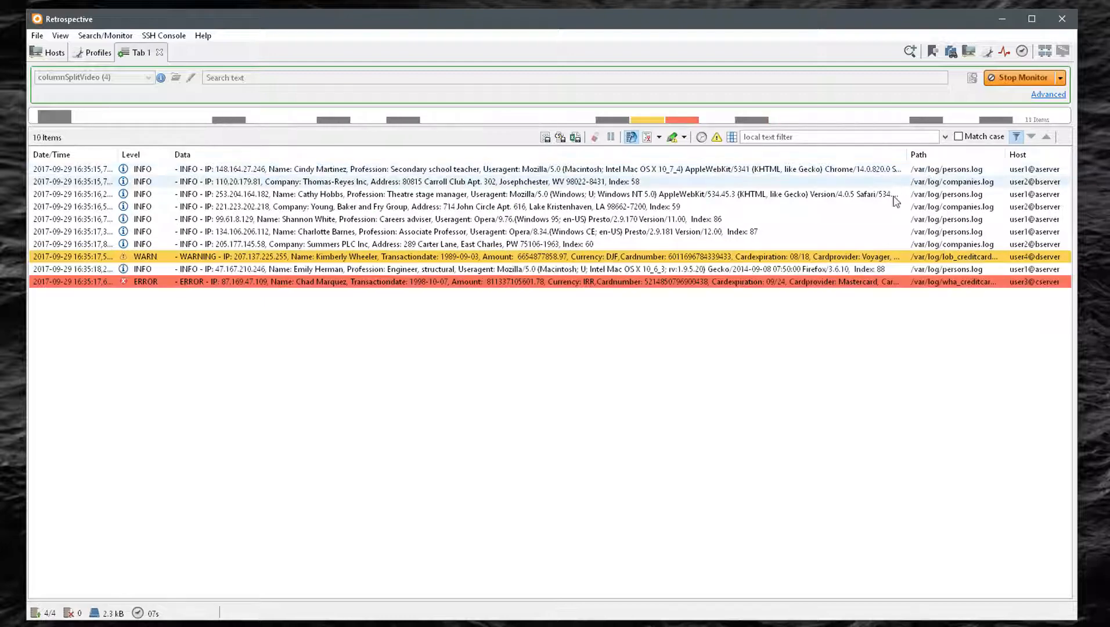
- View the full text of an INFO entry from companies.log and the ERROR entry from cserver
click(719, 241)
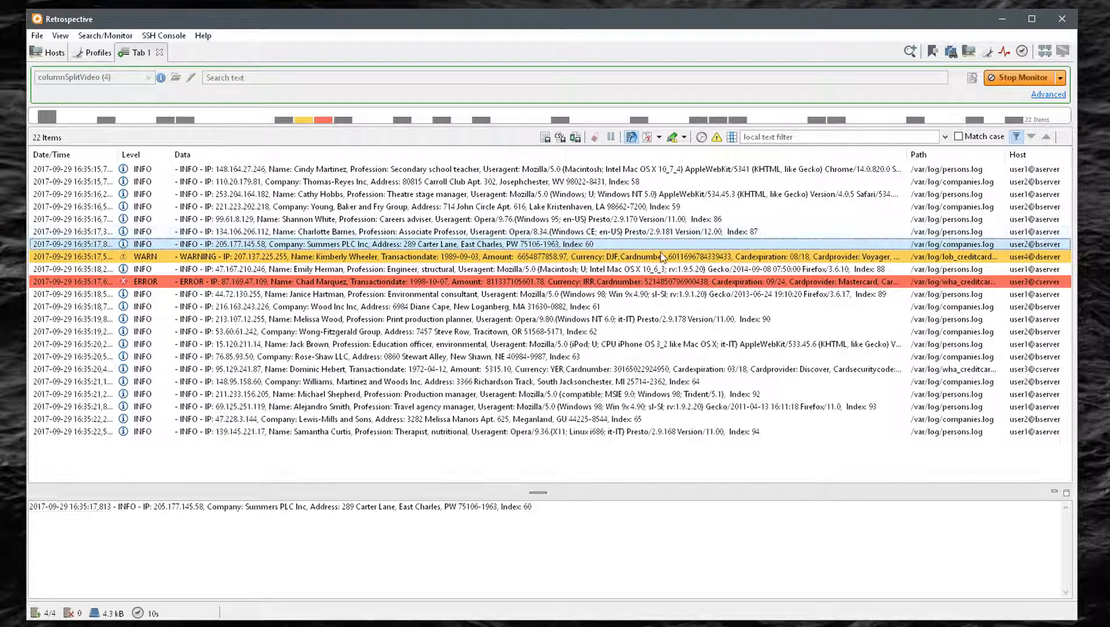
click(749, 282)
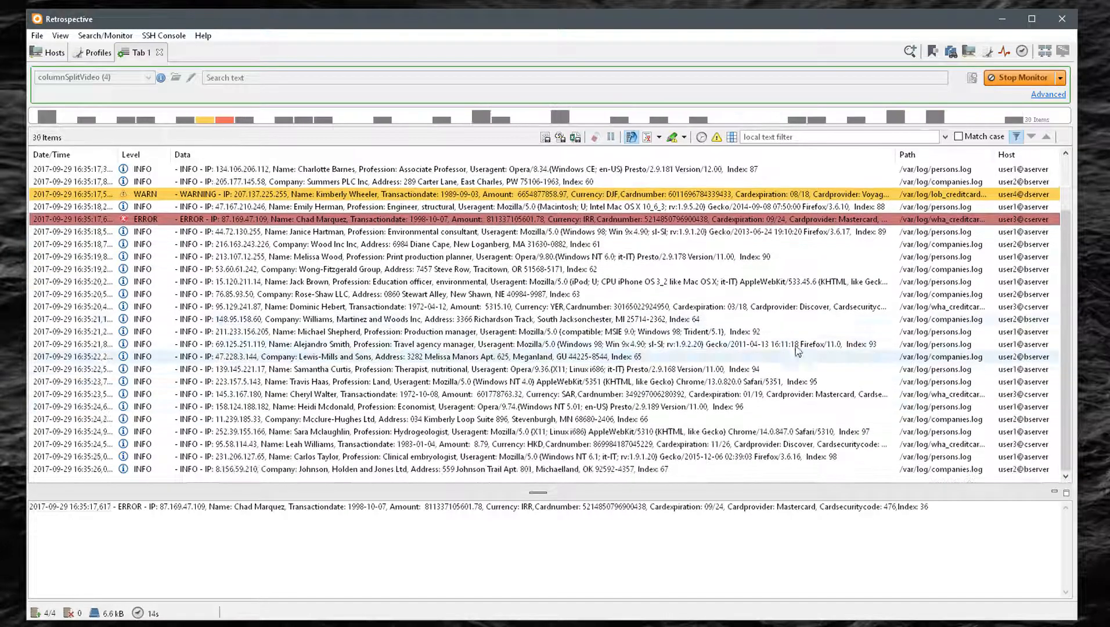
- Pause the live monitor output and view the full text of an INFO entry from companies.log and one from persons.log
click(611, 137)
scroll(617, 168, up, 1)
click(612, 269)
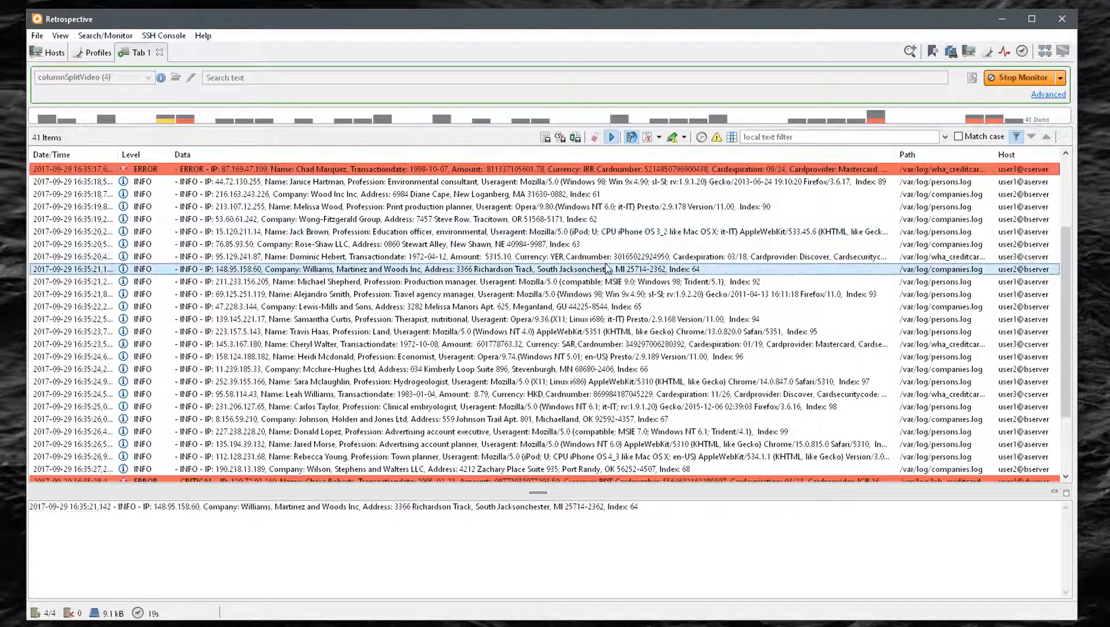
click(611, 294)
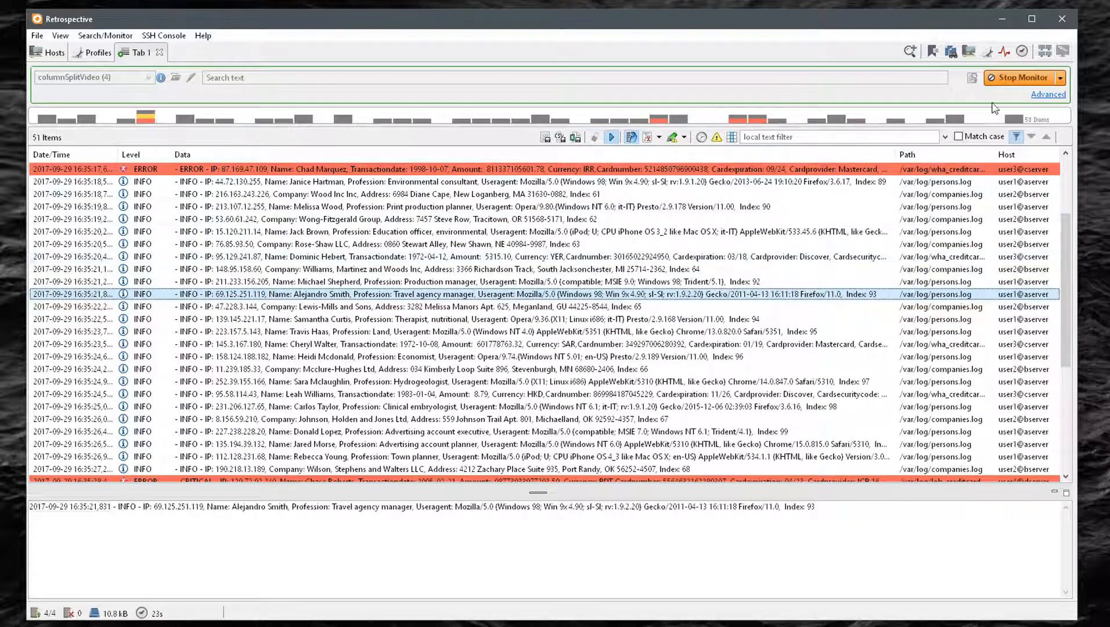
- Stop monitoring, enable name/value pattern detection, and run the columnSplitVideo monitor again for about 15 seconds
click(1016, 81)
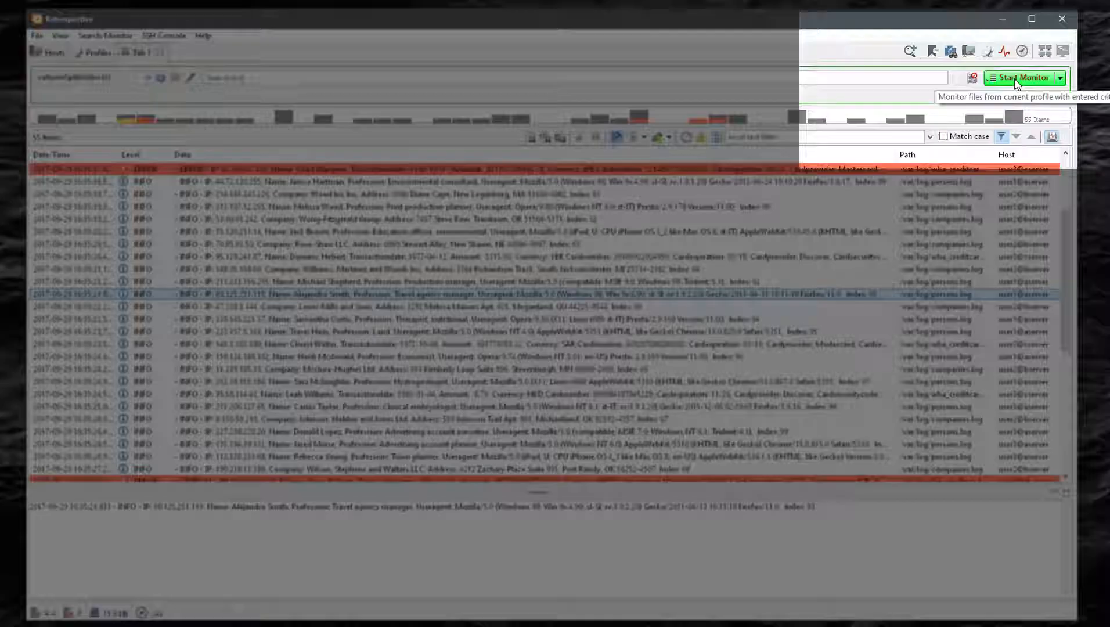
click(972, 78)
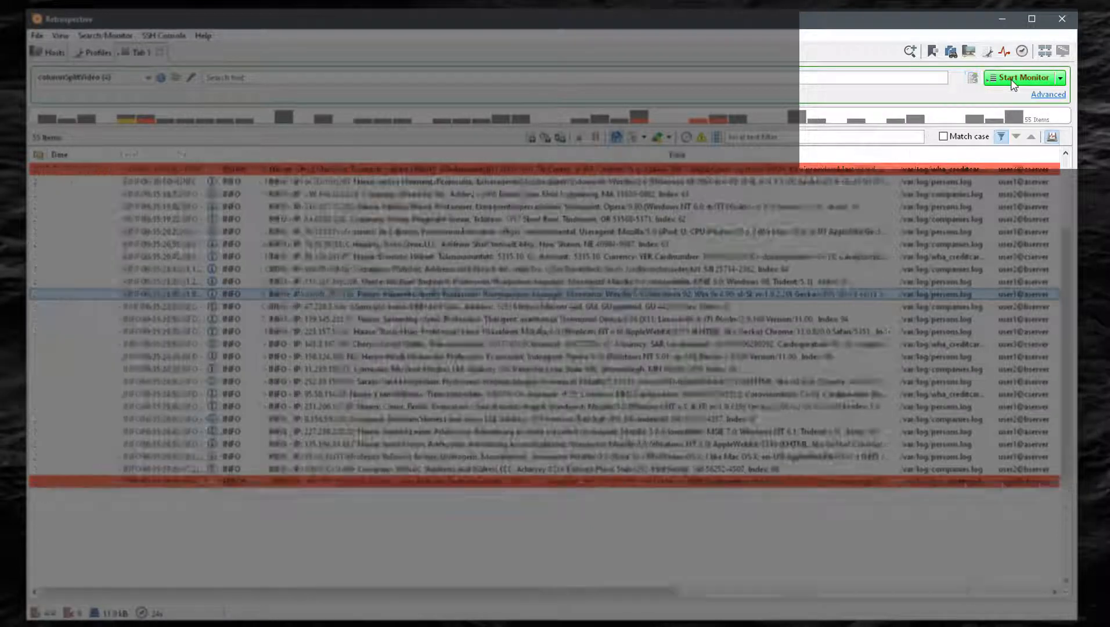
click(1013, 79)
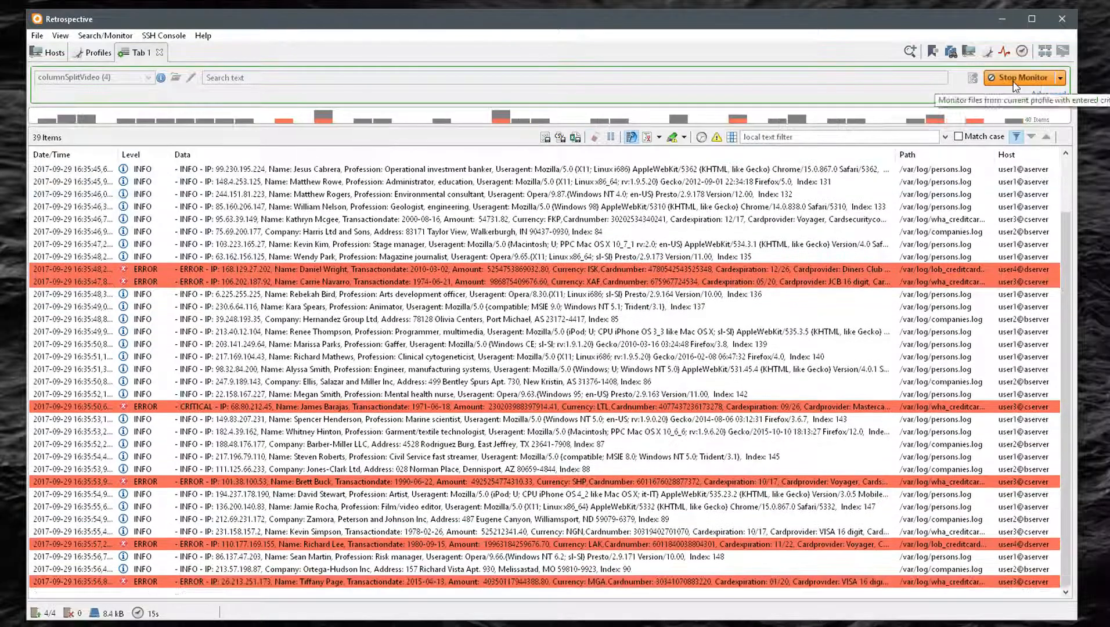
click(1016, 79)
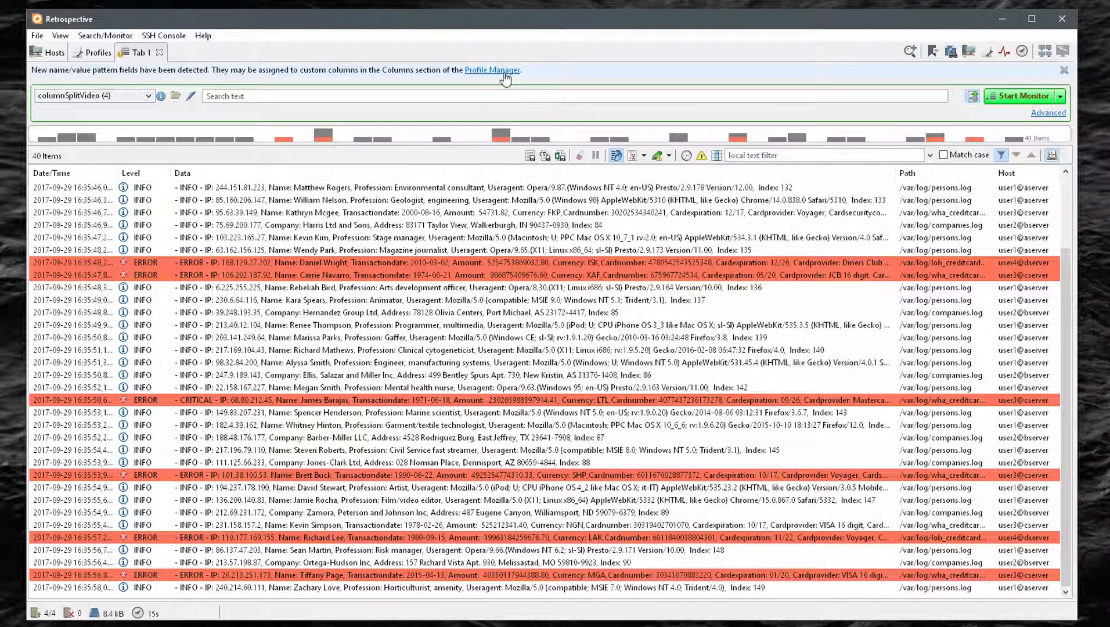
- Open the Profile Manager from the detection notice and view the fields assigned to the Level and Data columns
click(504, 76)
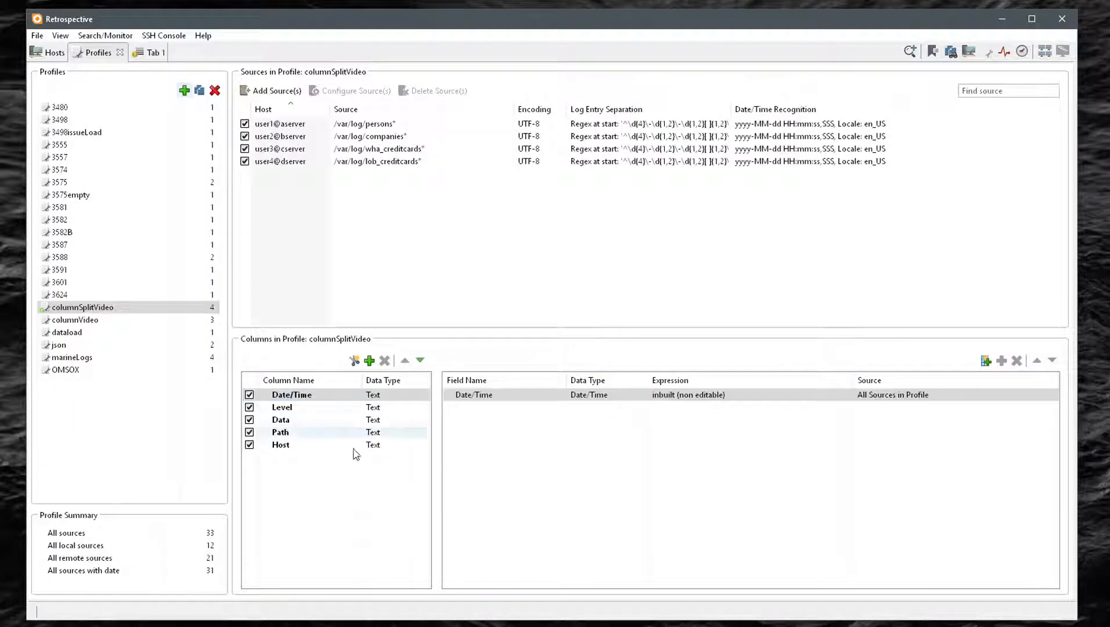
click(285, 409)
click(285, 422)
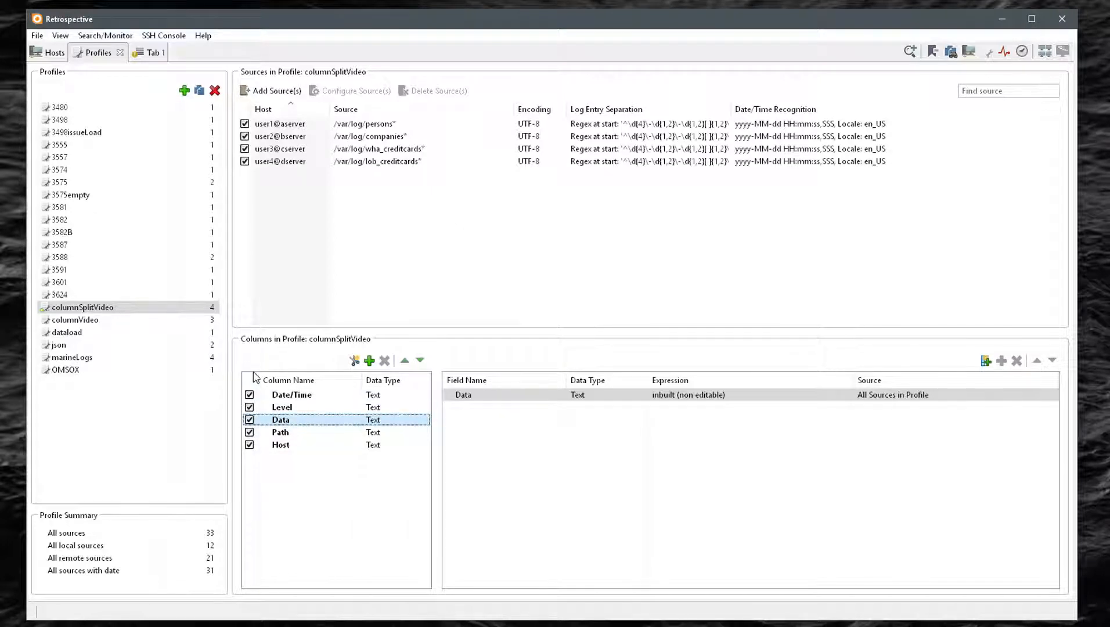
click(551, 397)
- Look through the fields detected in the profile's data, from Address to Name, without adding any
click(986, 361)
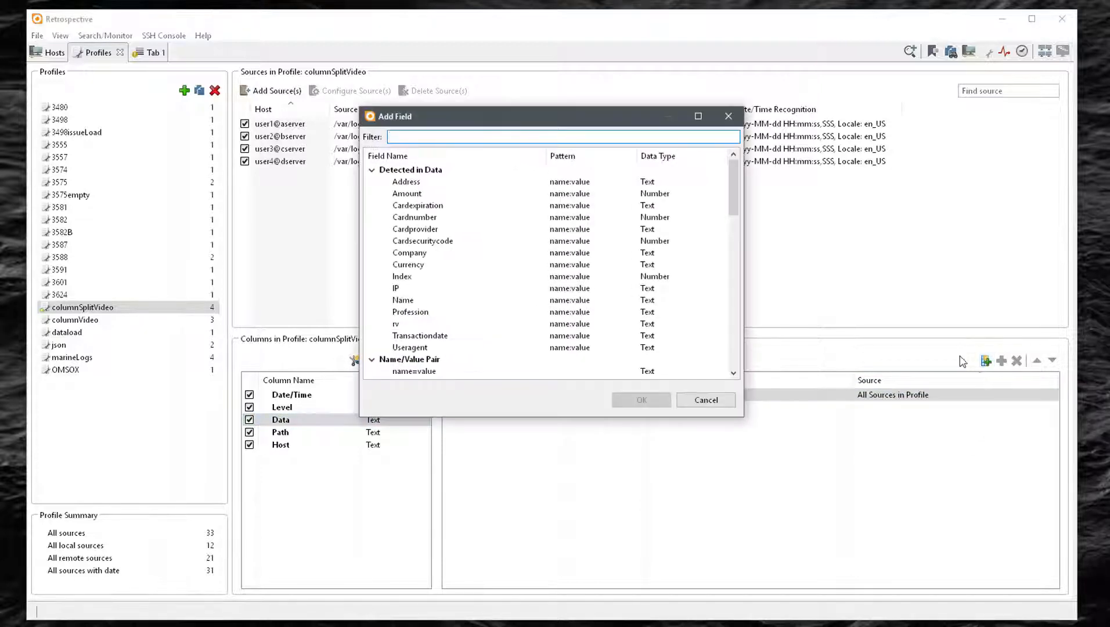
click(428, 185)
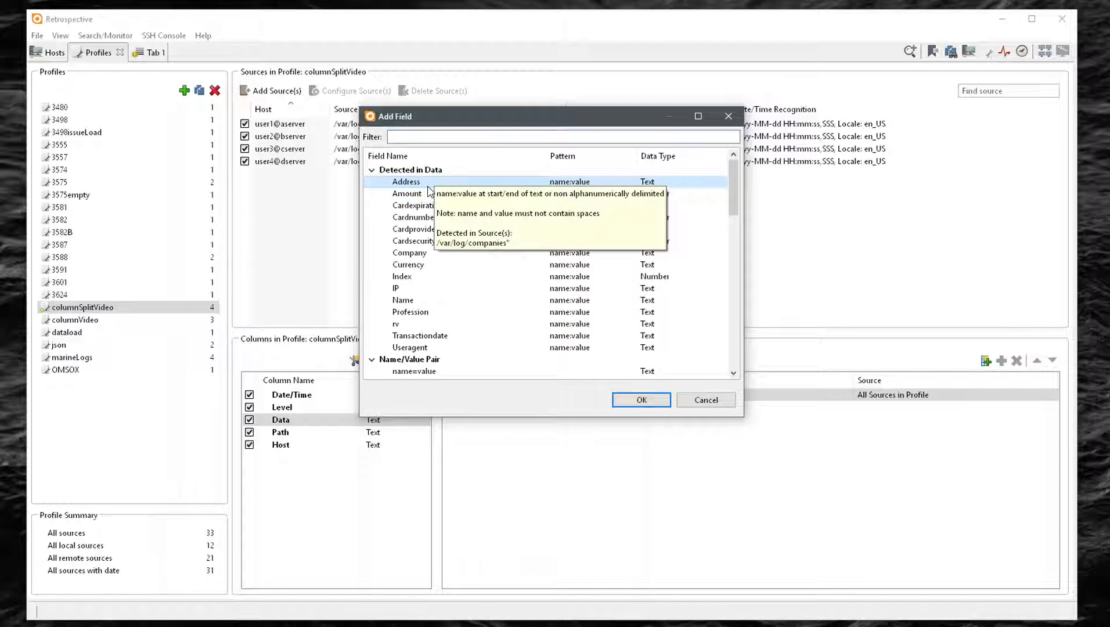
key(Down)
key(Down)
key(Down)
key(Down)
key(Down)
key(Down)
key(Down)
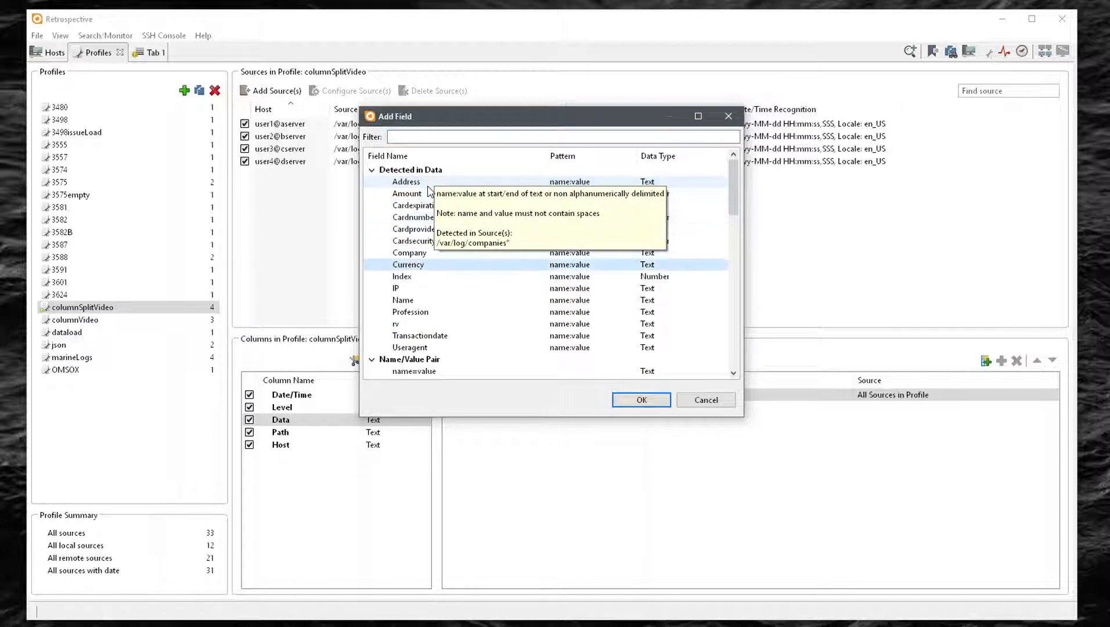
key(Down)
key(Down)
key(Down)
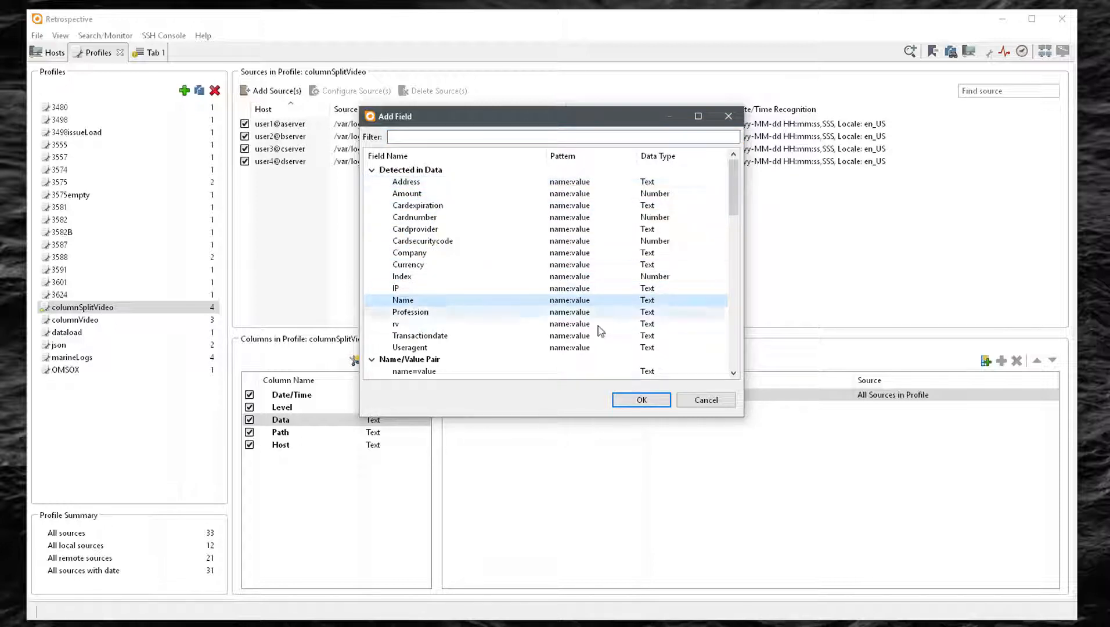
click(690, 400)
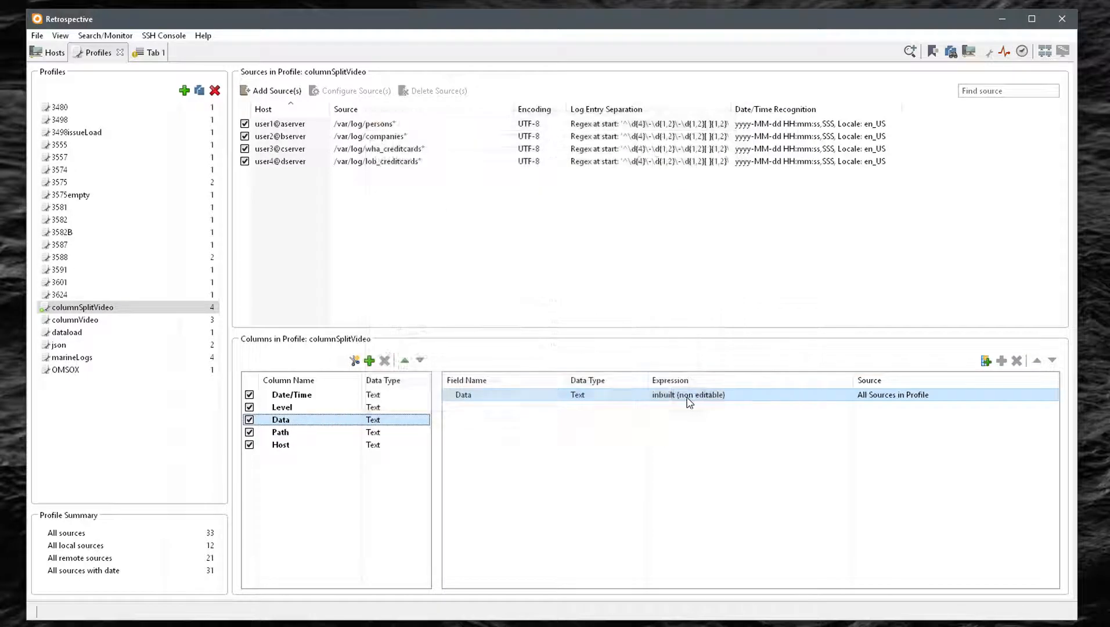
- Examine the highlighted name/value pairs and detected fields in the configuration of the /var/log/lob_creditcards* source, leaving it unchanged
click(372, 162)
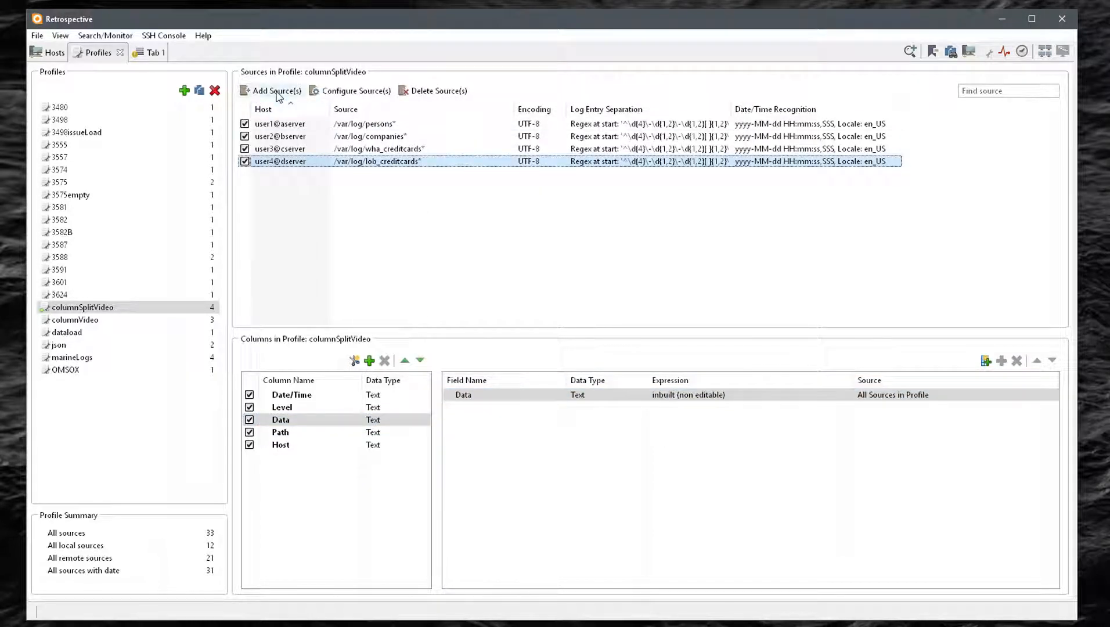
click(350, 91)
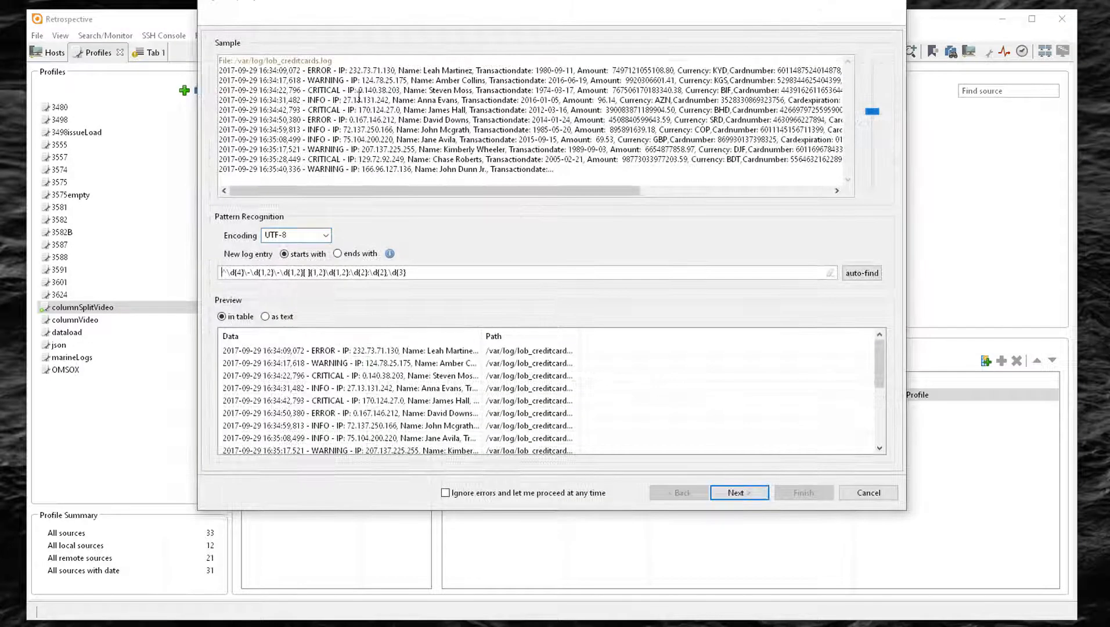
click(734, 493)
click(734, 493)
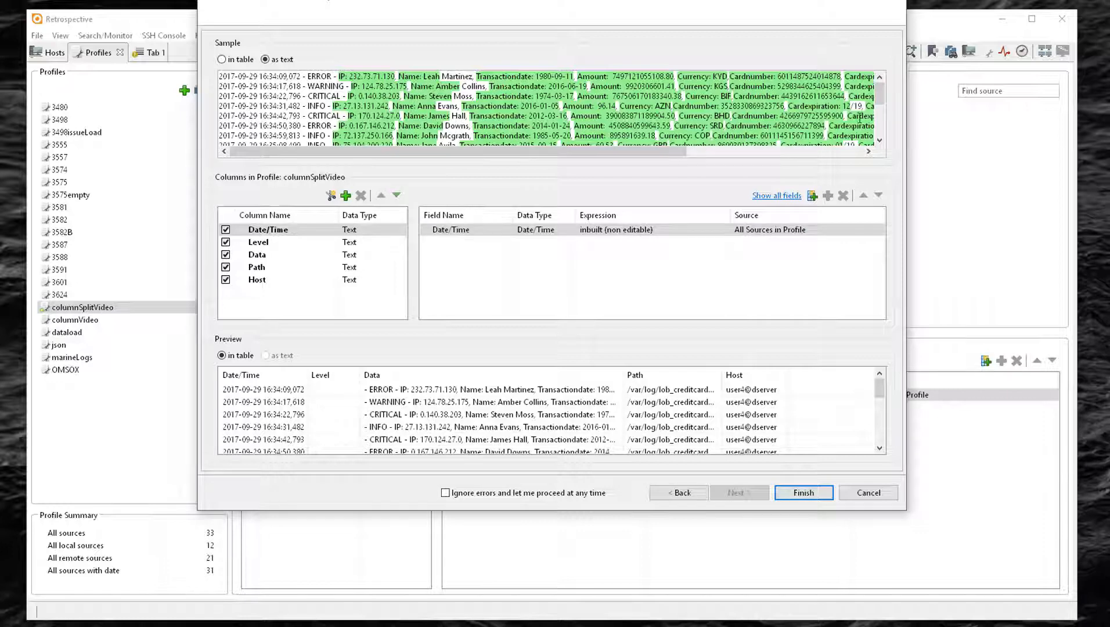
drag(880, 91, 879, 121)
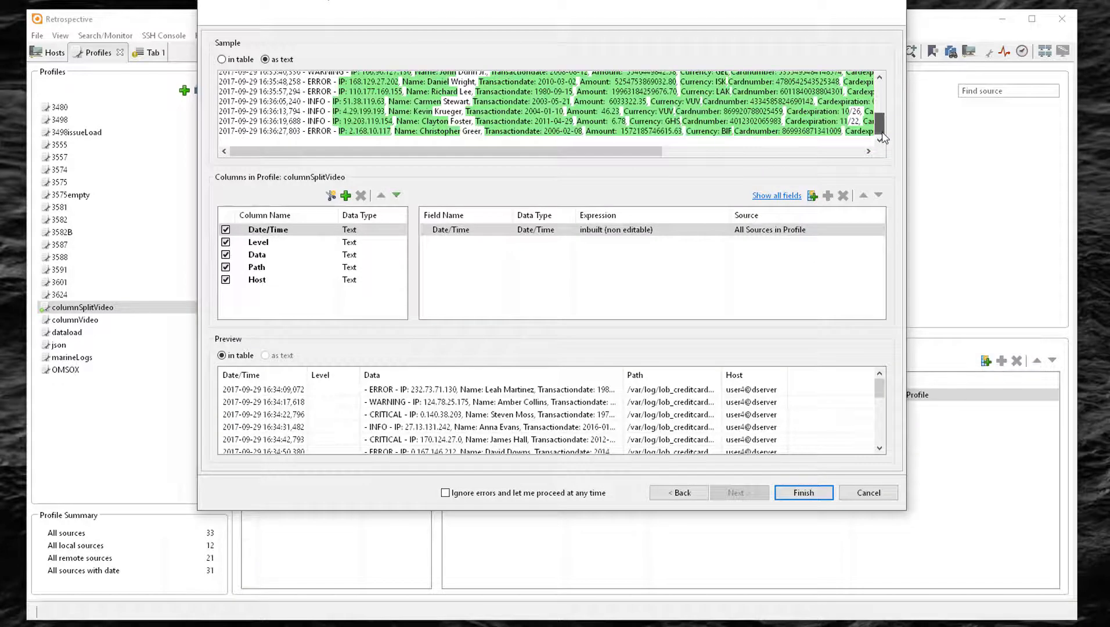
click(812, 197)
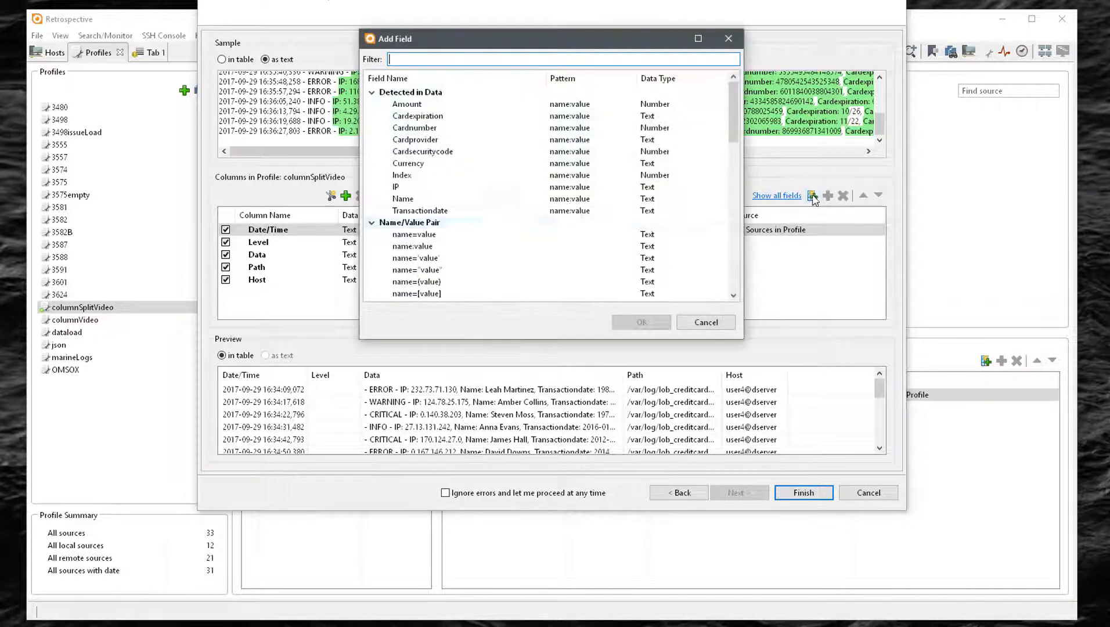
click(706, 321)
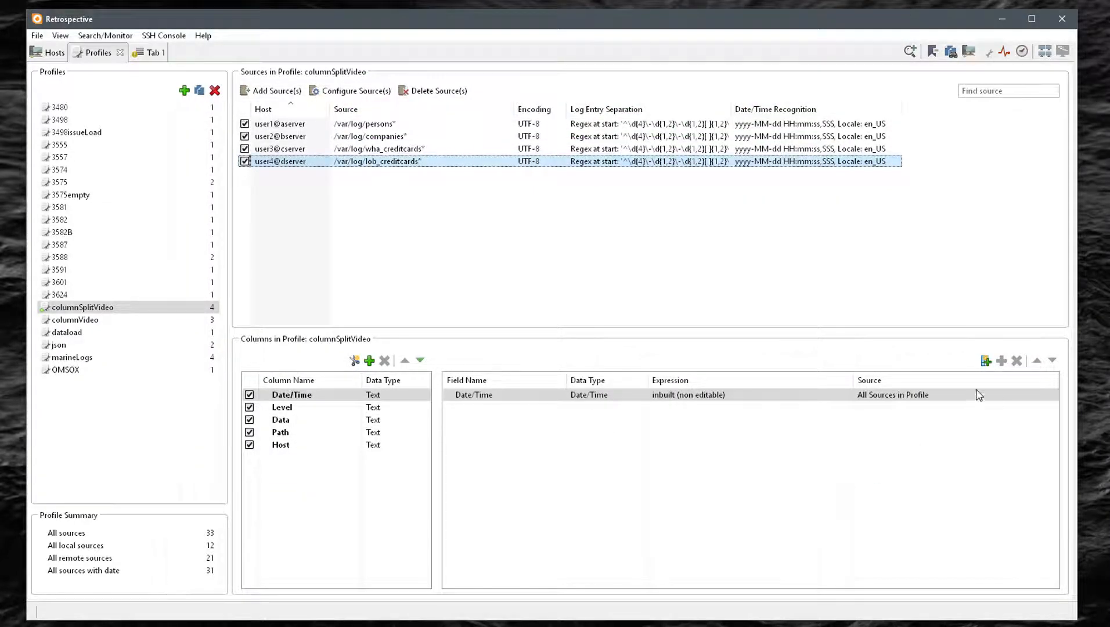
- Add the detected IP and Name fields to the columnSplitVideo profile as separate new columns
click(985, 360)
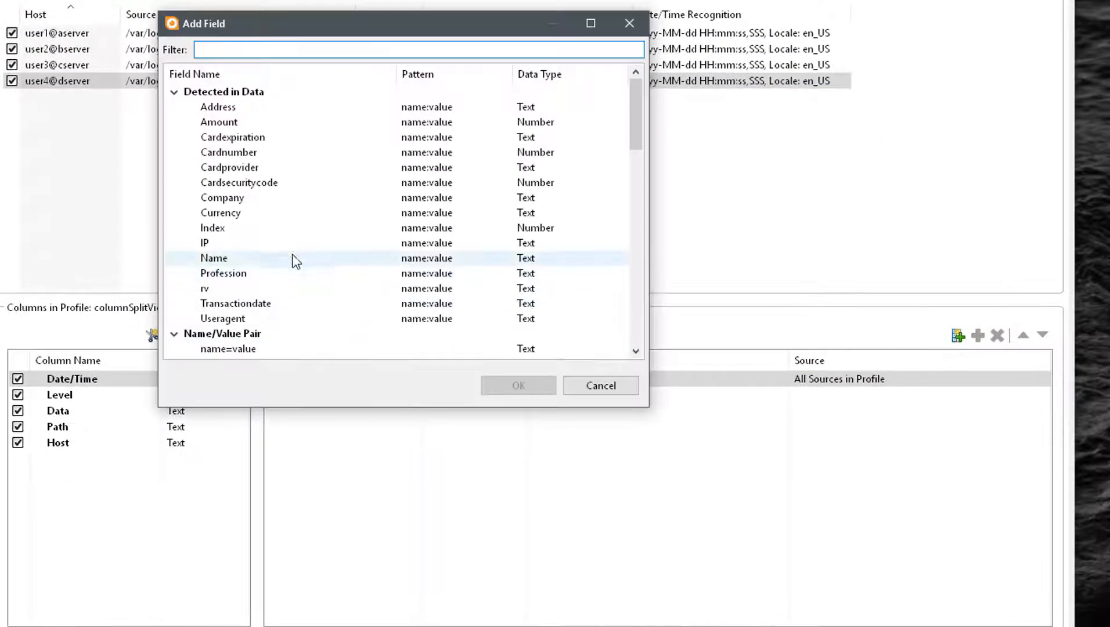
click(284, 245)
click(520, 387)
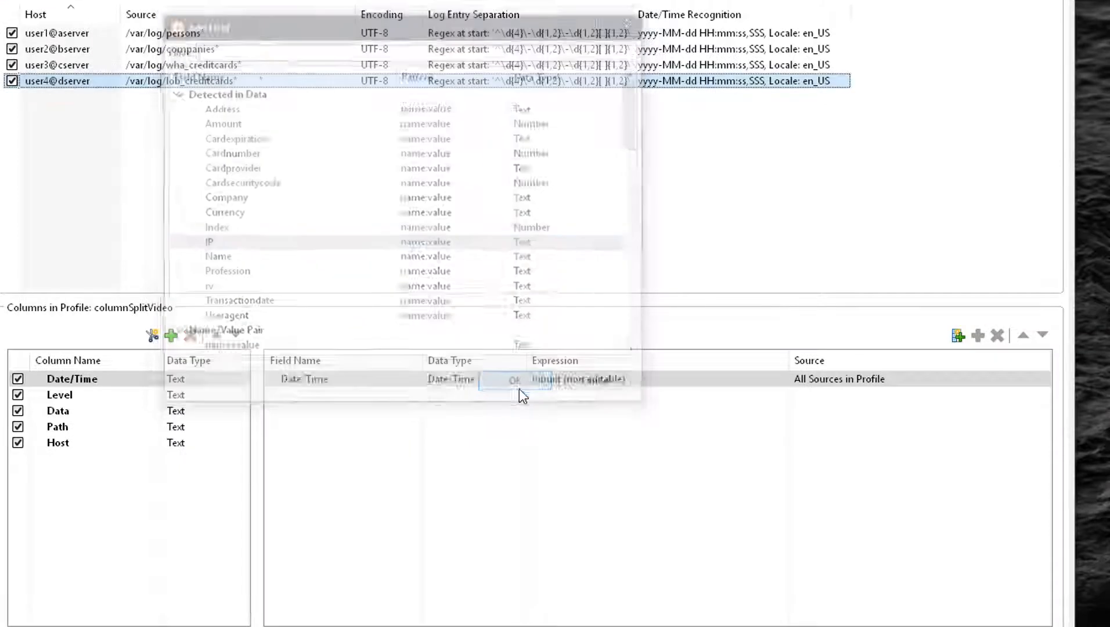
click(958, 336)
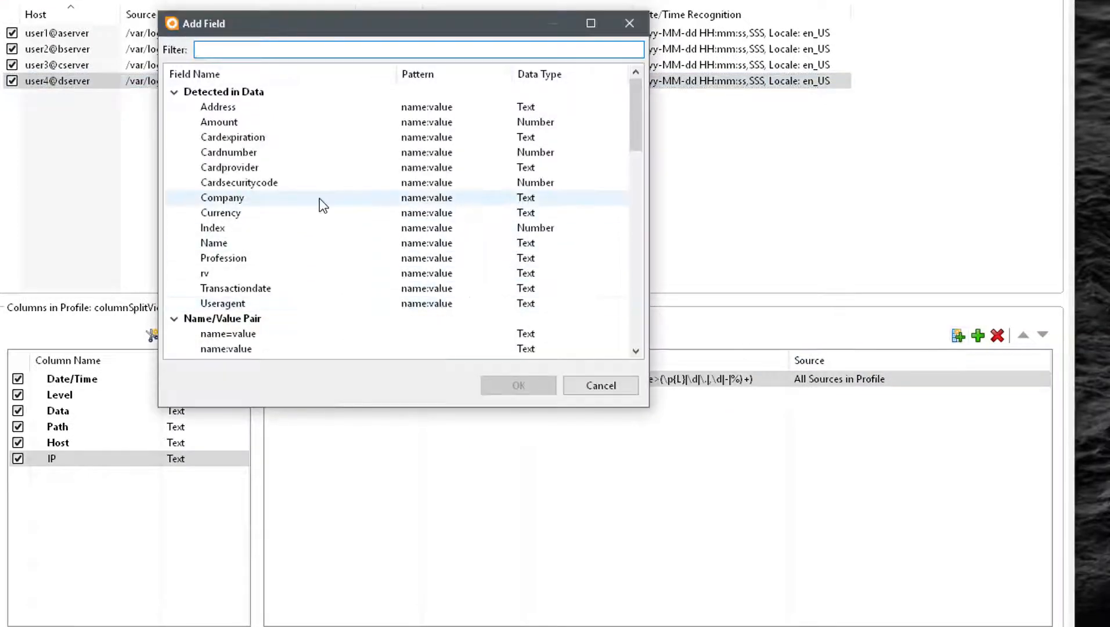
click(302, 243)
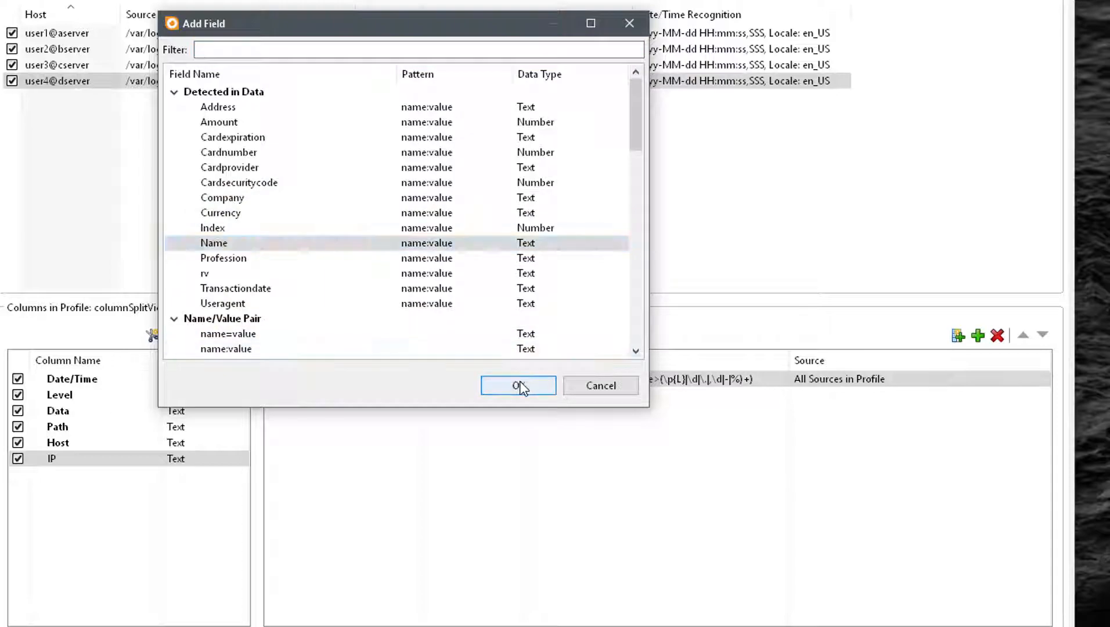
click(519, 386)
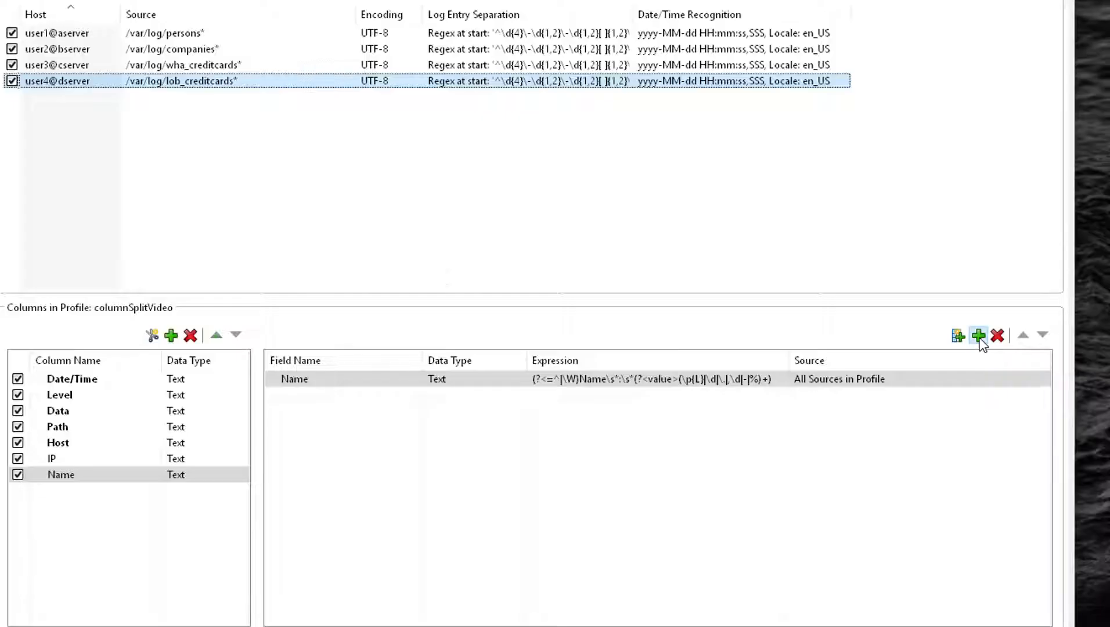
- Add the detected Company field to the Name column and review the fields in the IP and Name columns
click(978, 335)
click(272, 194)
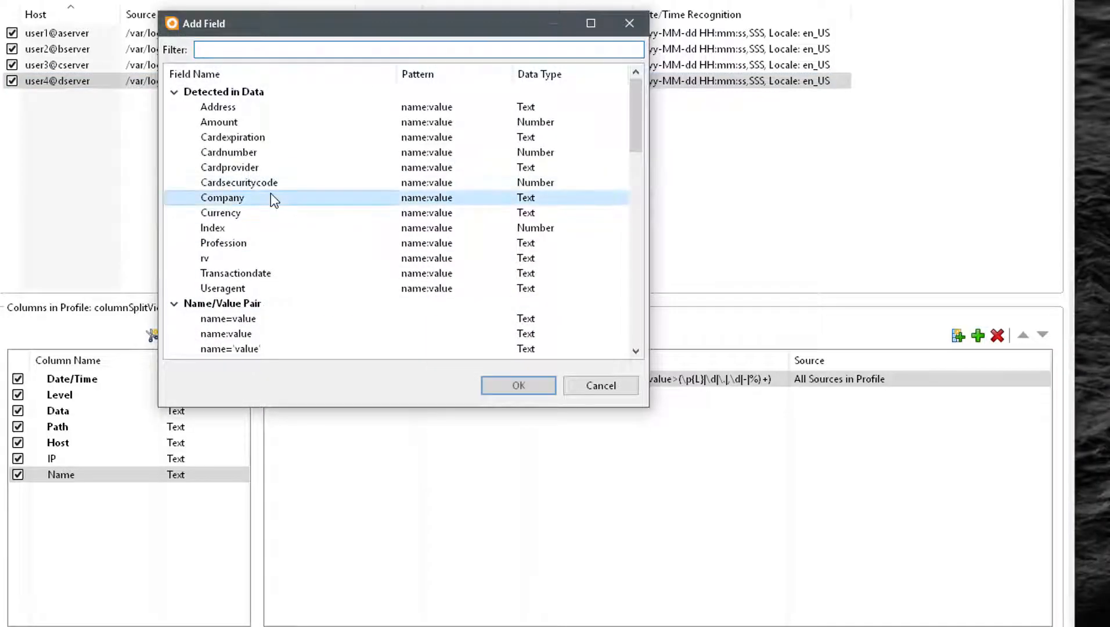
click(518, 385)
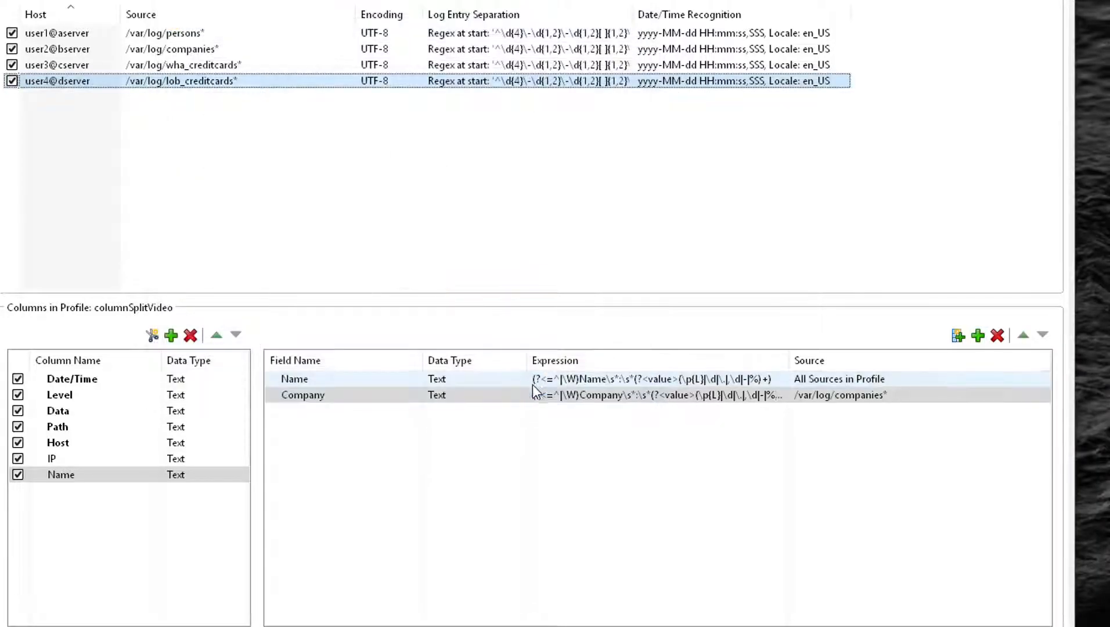
click(383, 380)
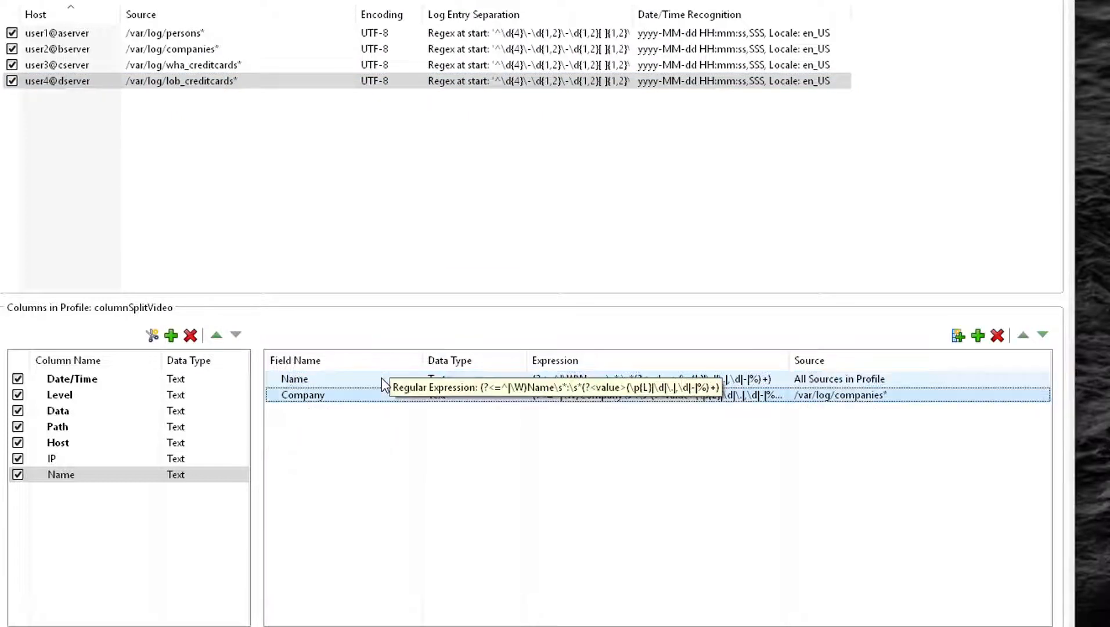
click(52, 459)
click(58, 475)
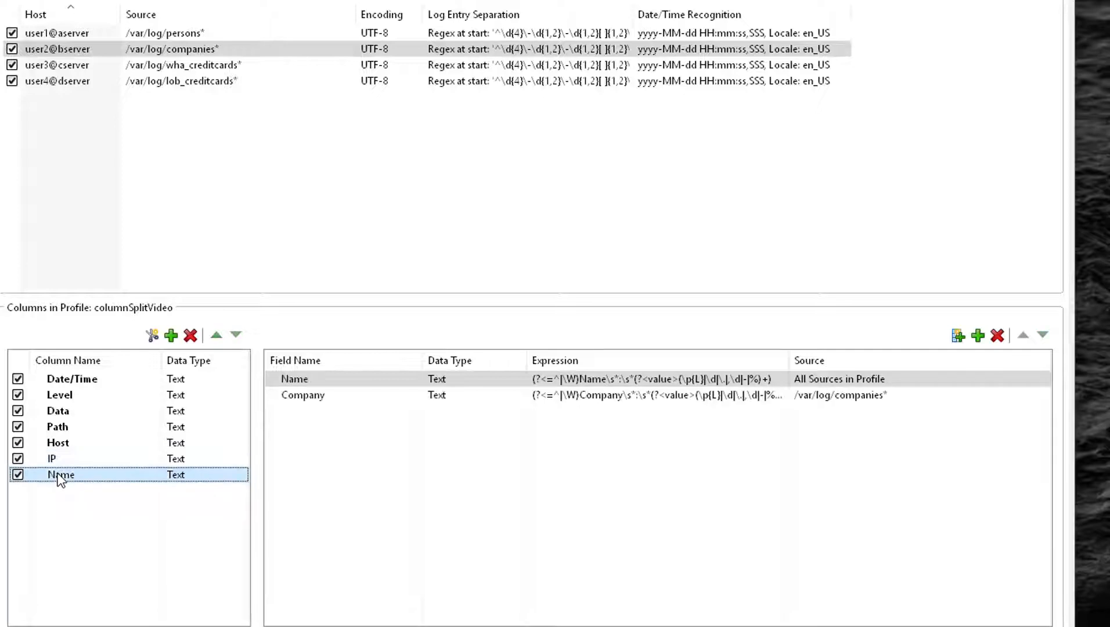
click(323, 380)
- Add the detected Address and Cardnumber fields to the profile as separate new columns
click(959, 340)
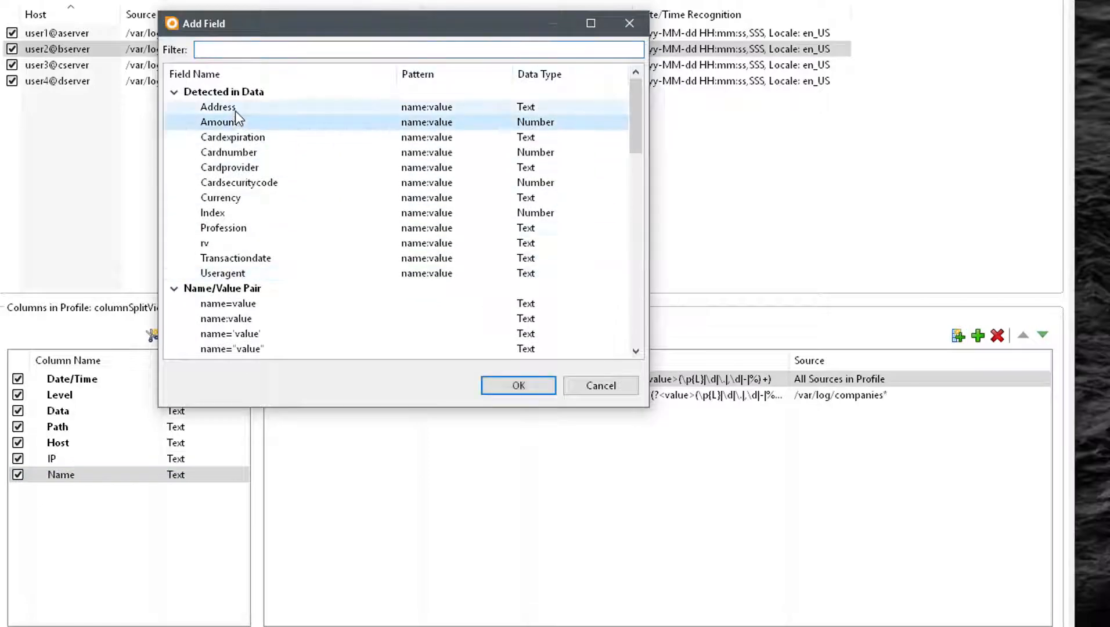
click(235, 108)
click(518, 385)
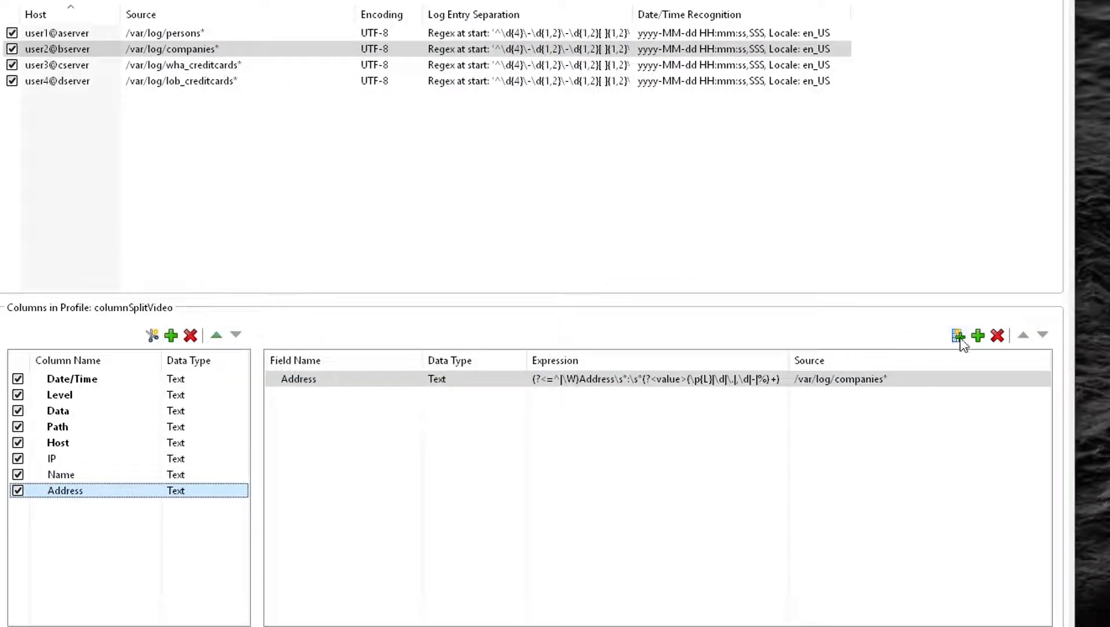
click(958, 338)
click(311, 139)
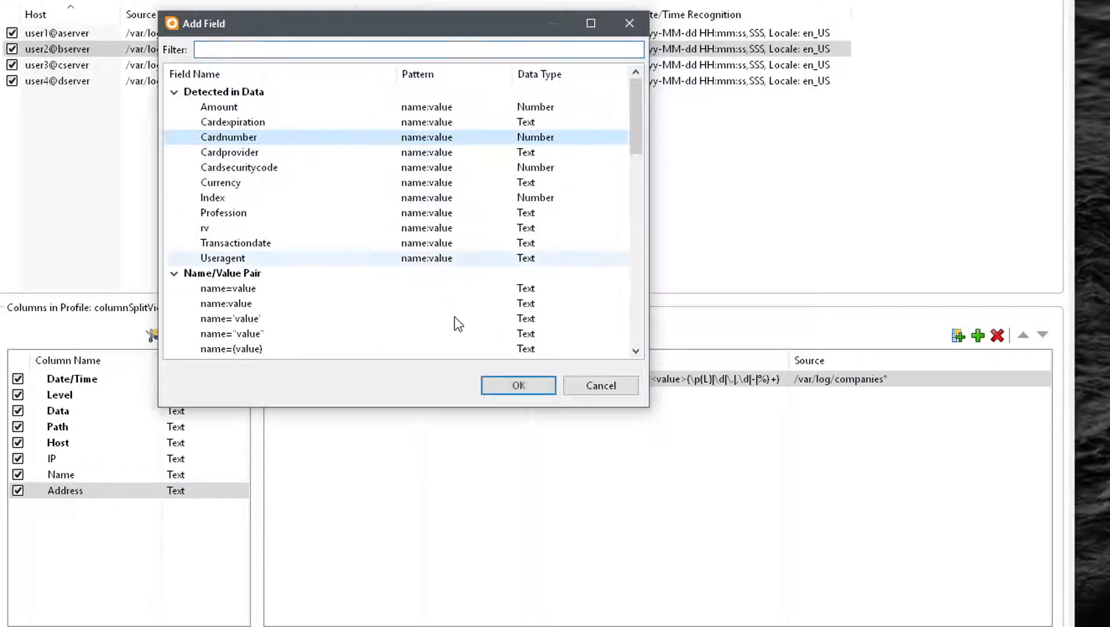
click(499, 384)
- Add the detected Cardprovider and Currency fields to the profile as separate new columns
click(957, 337)
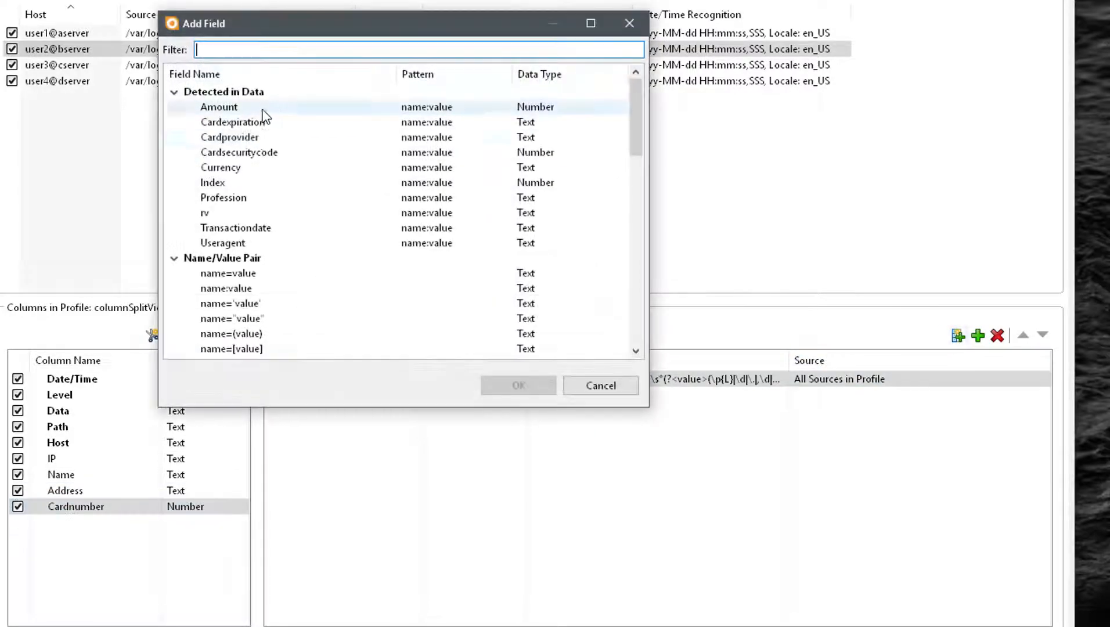
click(256, 137)
key(Return)
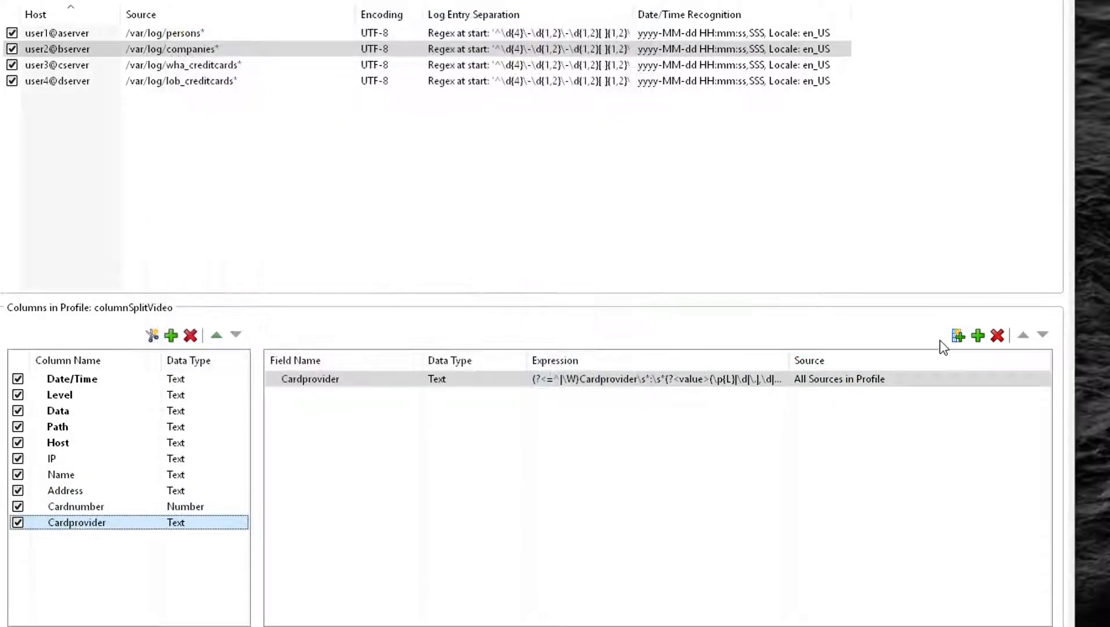
click(957, 335)
click(302, 154)
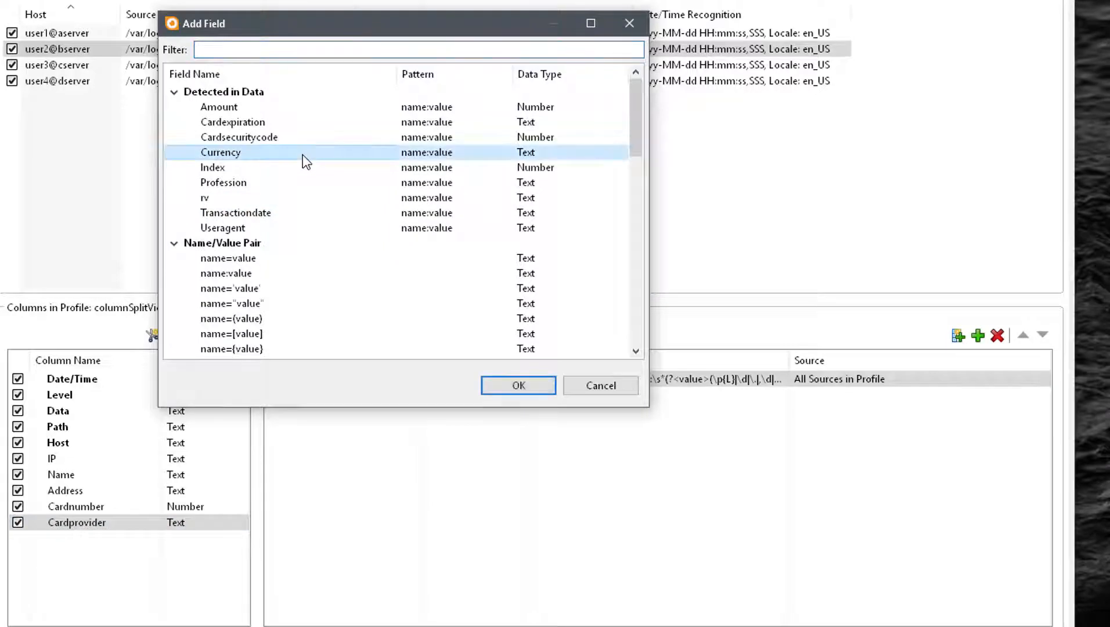
click(513, 384)
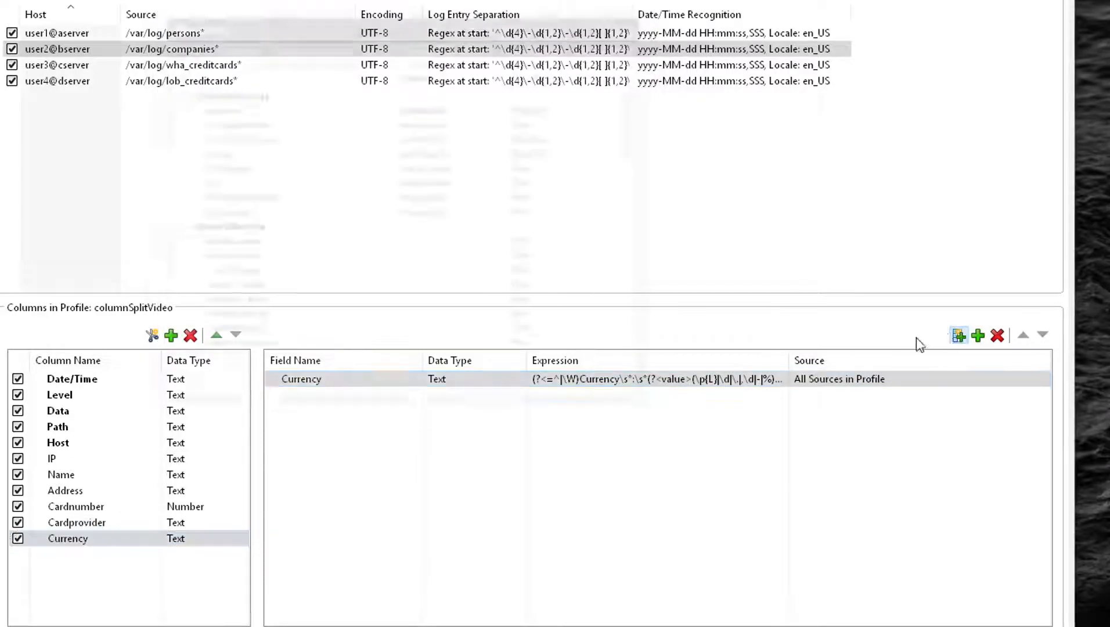
- Add the detected Amount and Useragent fields to the profile as separate new columns
click(958, 335)
click(253, 105)
click(516, 384)
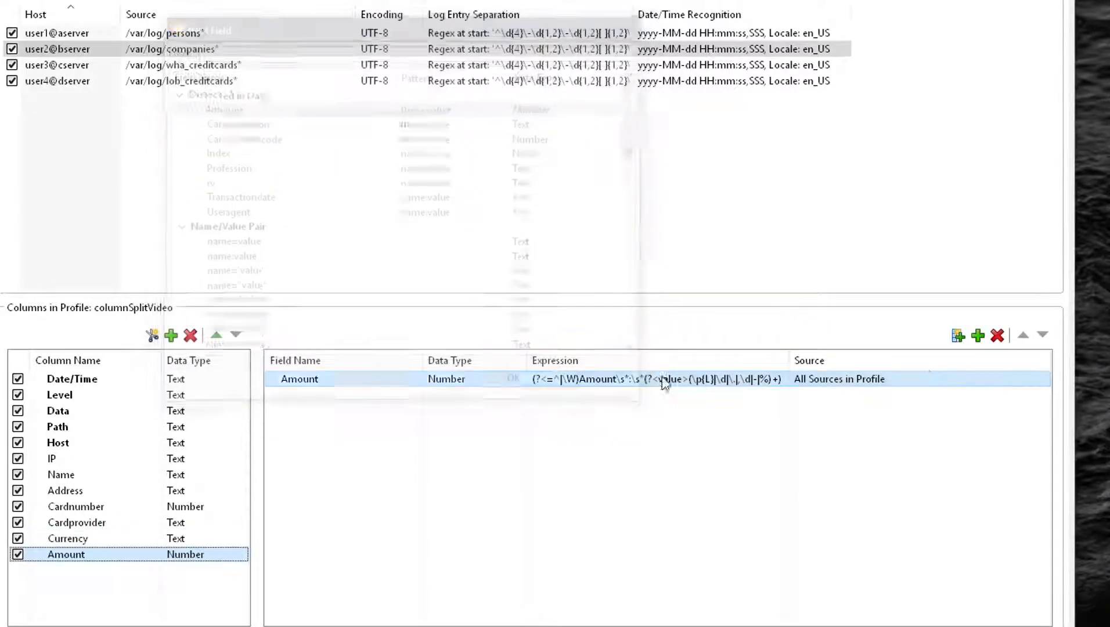
click(958, 335)
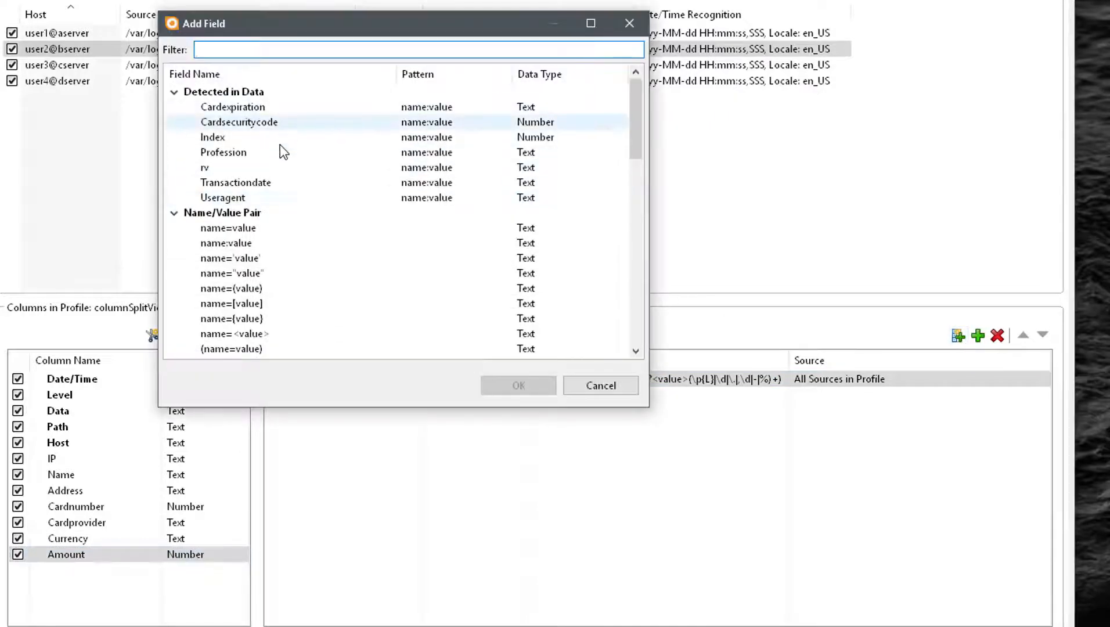
click(252, 198)
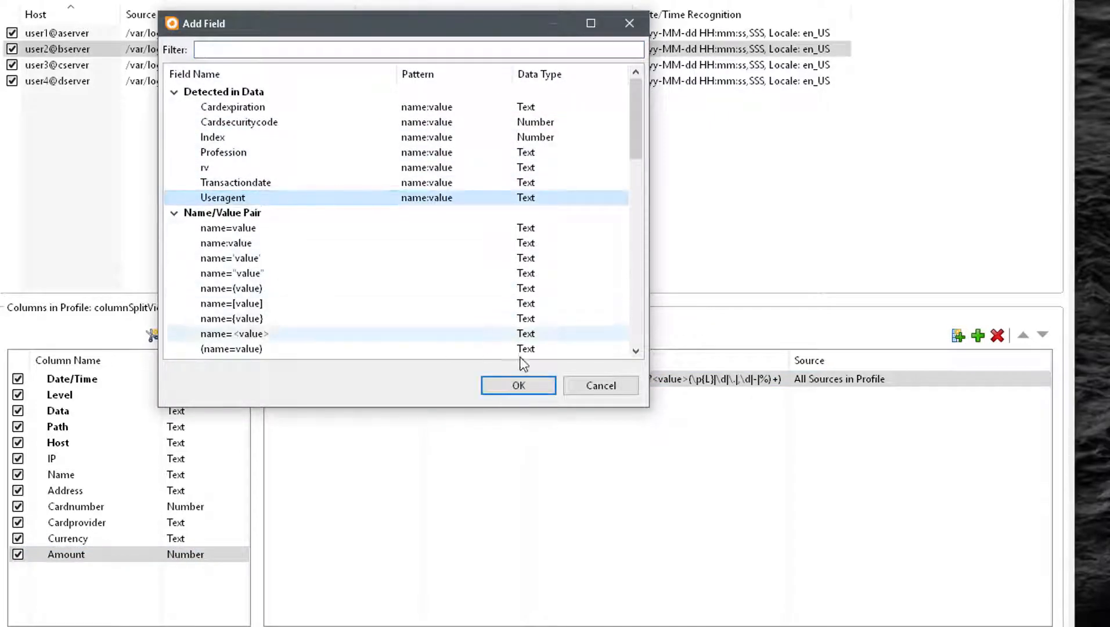
click(519, 385)
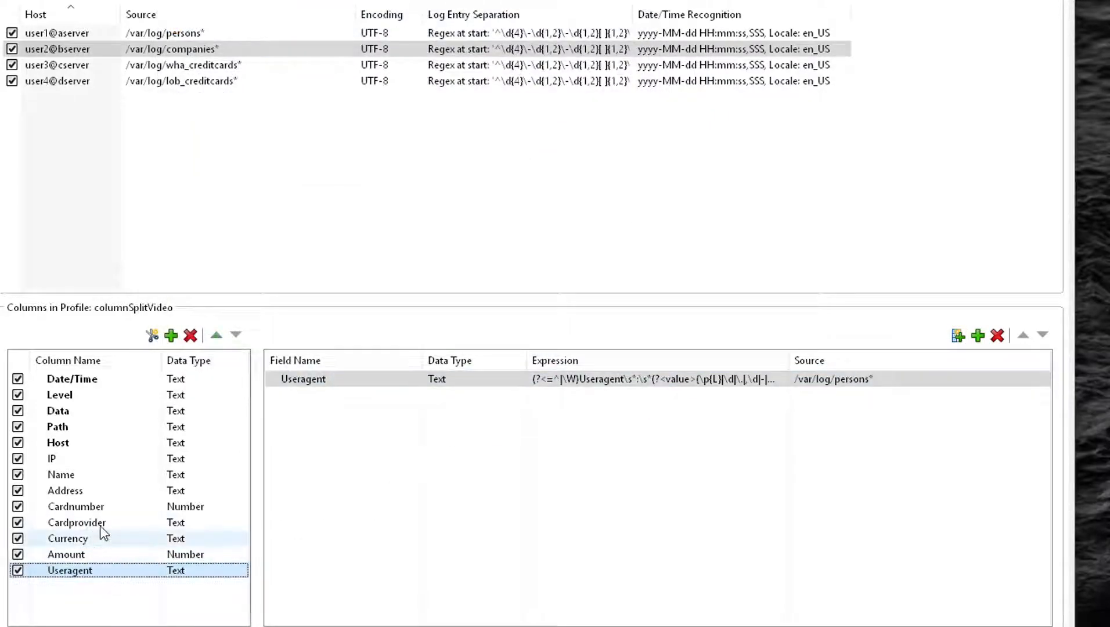
- Move the Host column down to the end of the profile's column list, below Useragent
click(108, 445)
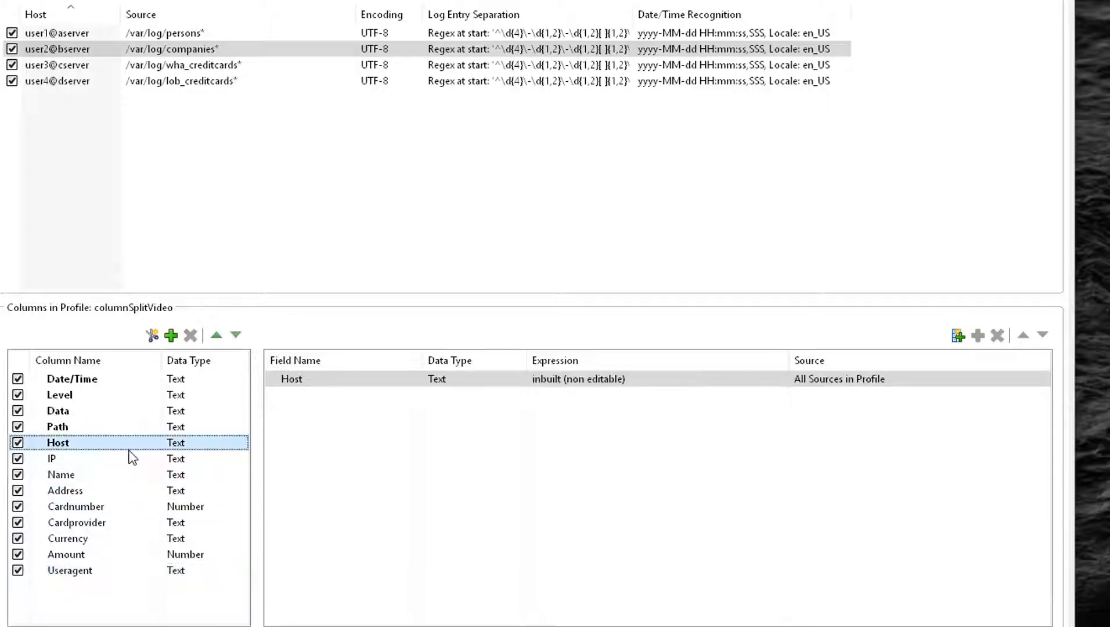
click(236, 335)
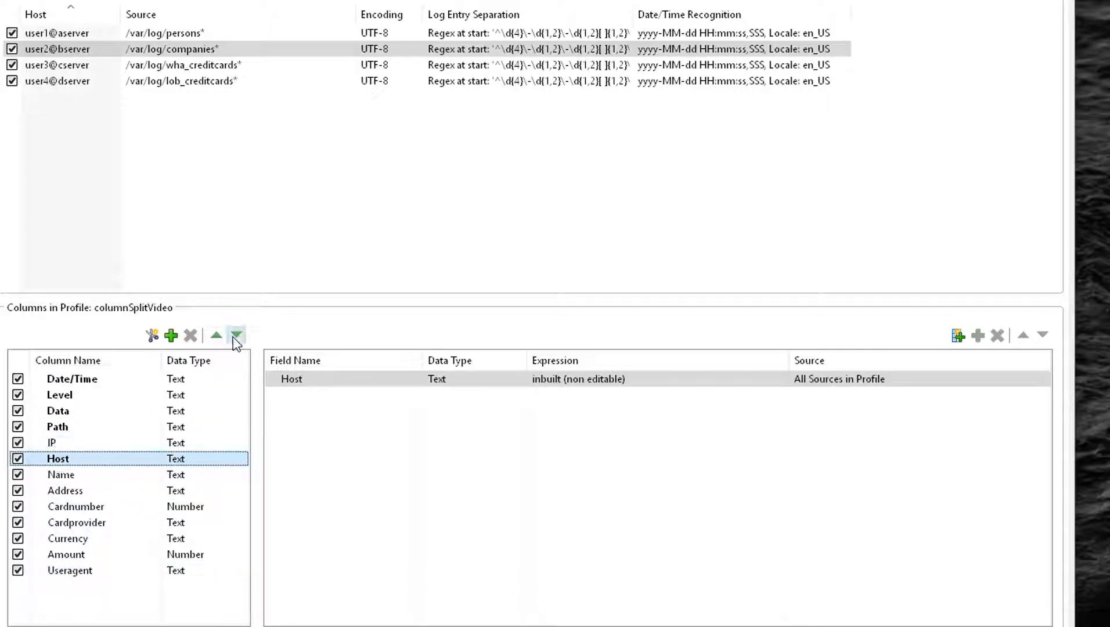
click(236, 335)
click(236, 335)
click(236, 335)
click(236, 336)
click(235, 335)
click(235, 336)
click(235, 335)
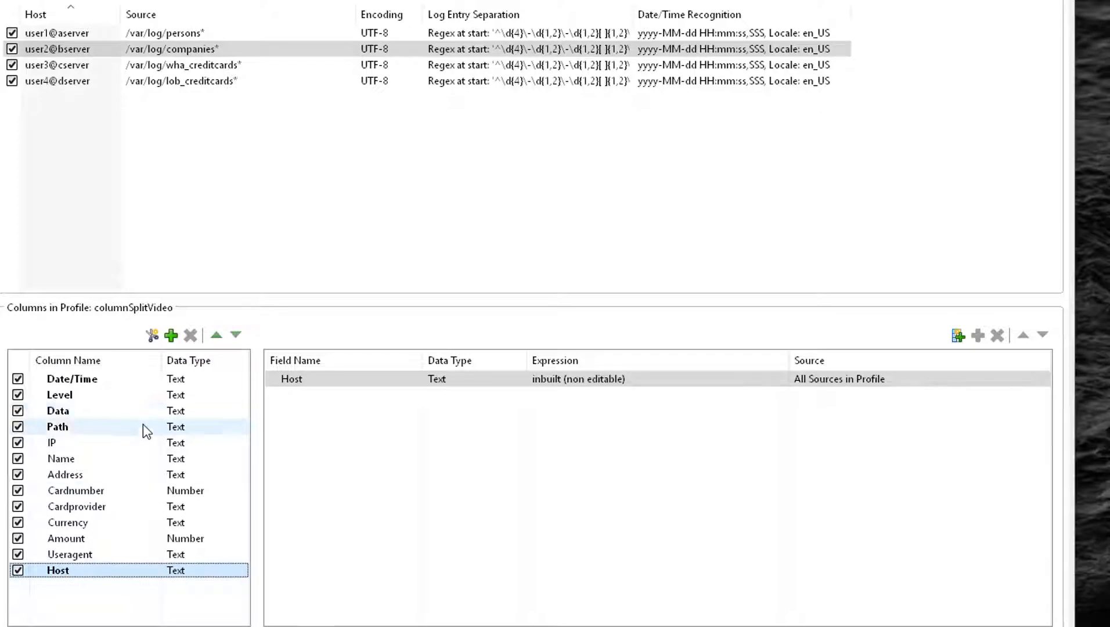
- Move the Path column to the end of the list, below Host, and disable the Data column
click(143, 426)
click(237, 335)
click(237, 335)
click(237, 335)
click(236, 335)
click(237, 335)
click(237, 335)
click(237, 335)
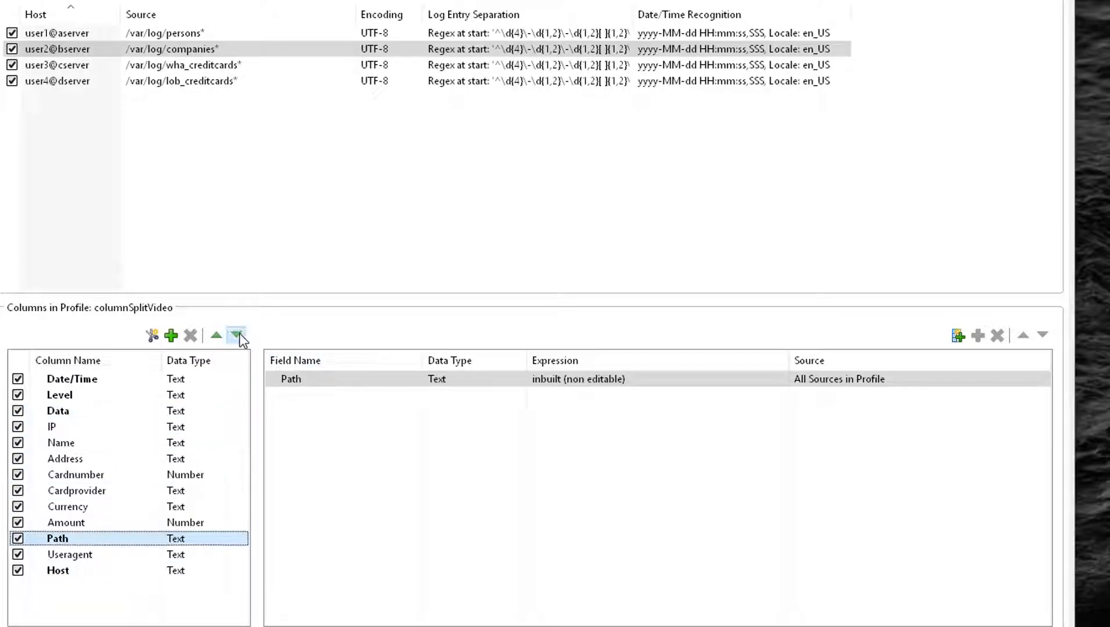
click(237, 335)
click(237, 335)
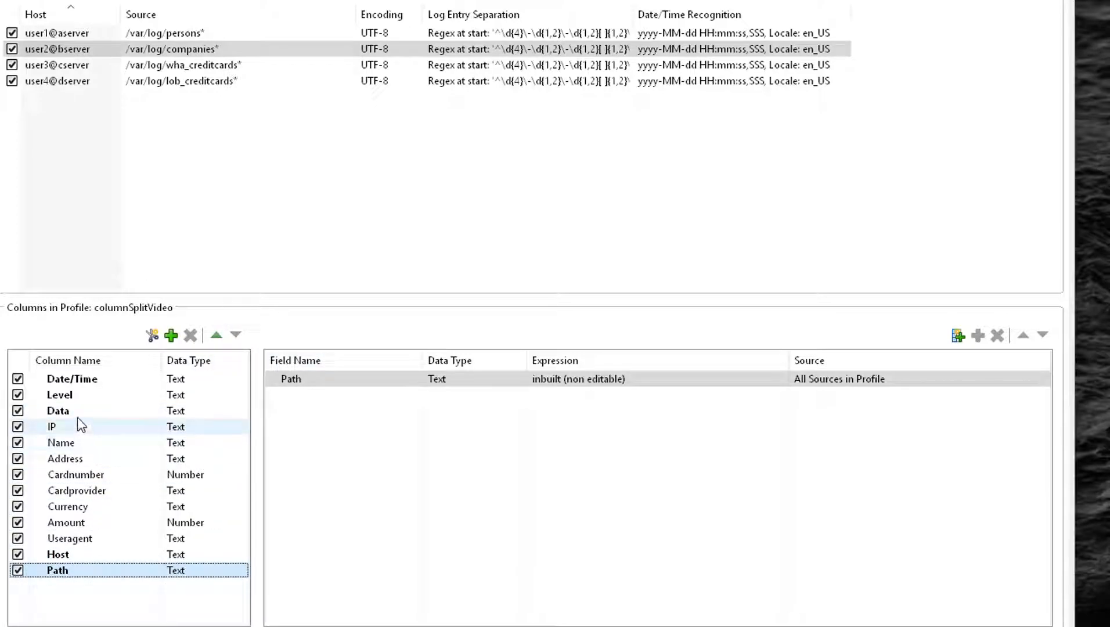
click(18, 411)
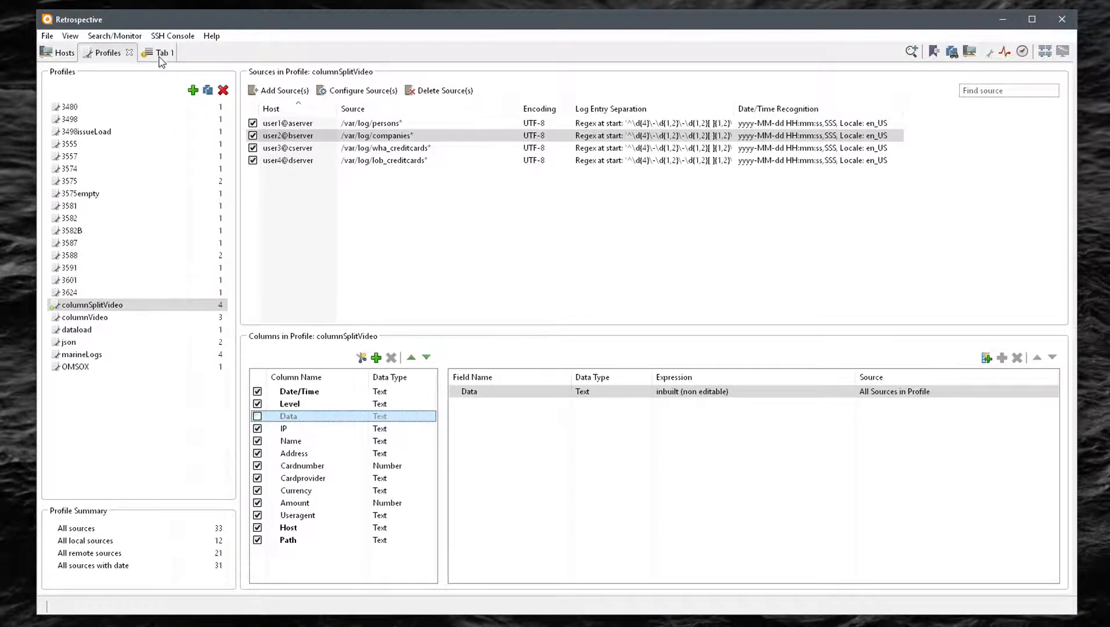
- Dismiss the detected-fields notice in Tab 1, change from Monitor to Search mode, and run the search on columnSplitVideo
click(160, 55)
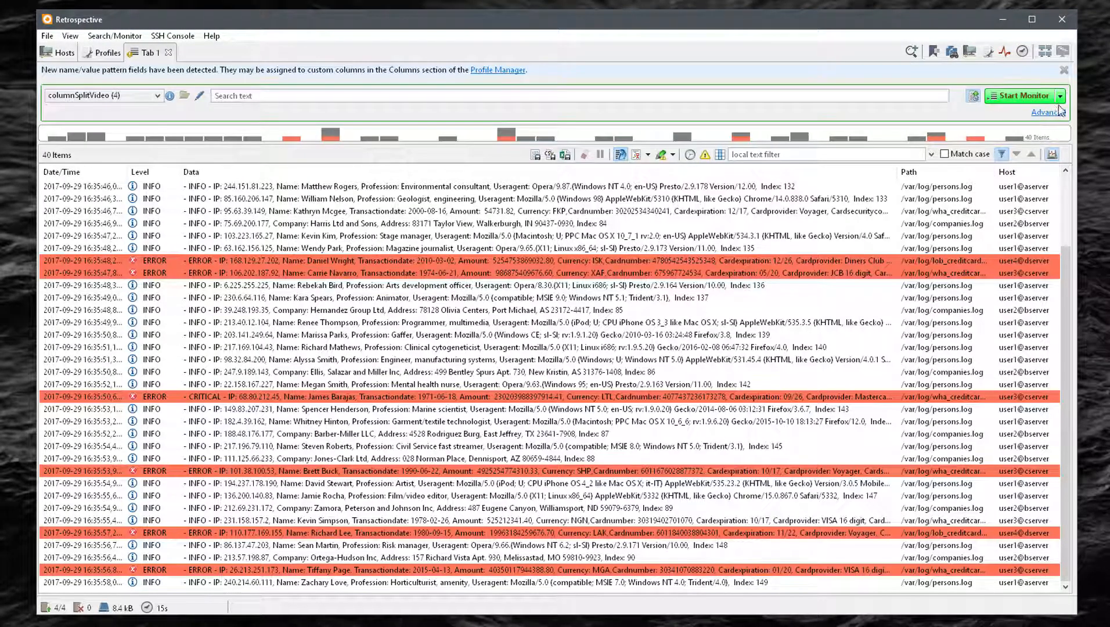
click(1064, 71)
click(1060, 82)
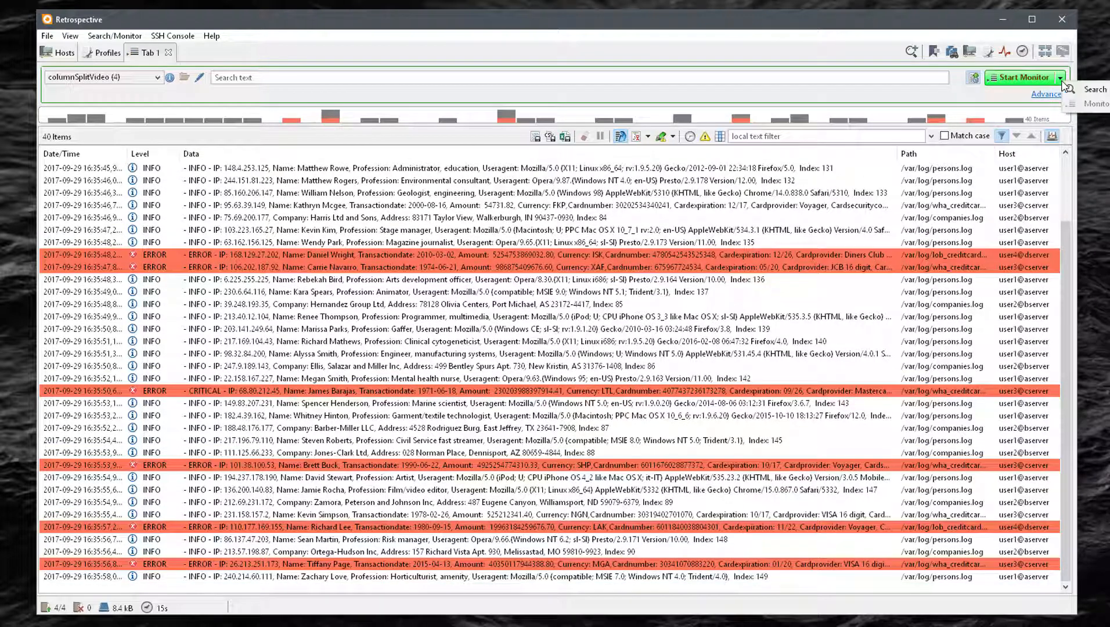
click(1097, 90)
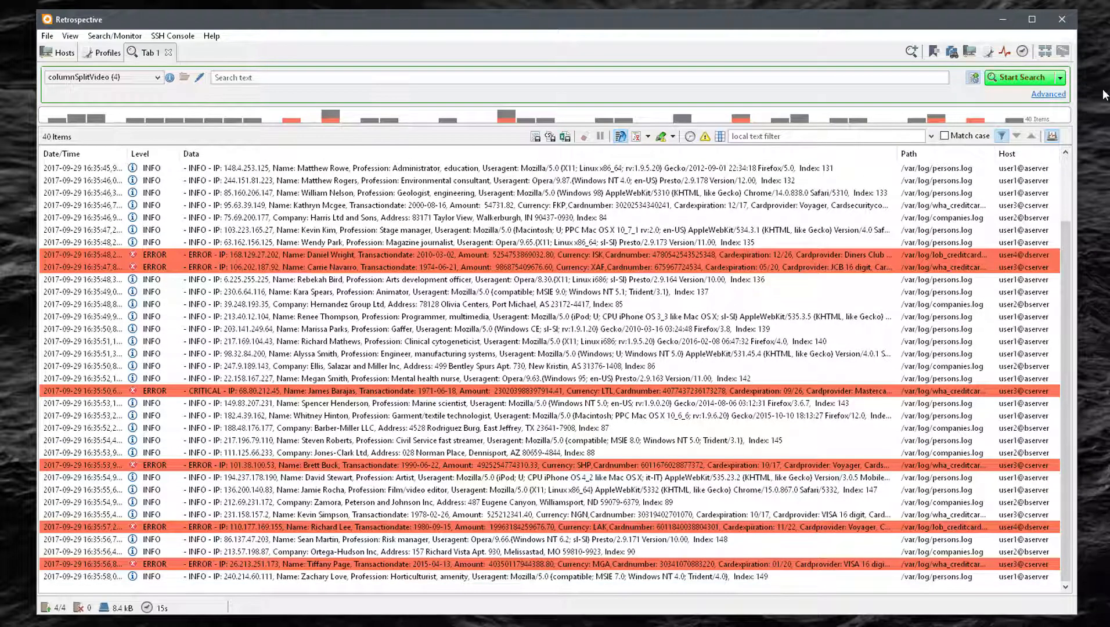
click(1016, 82)
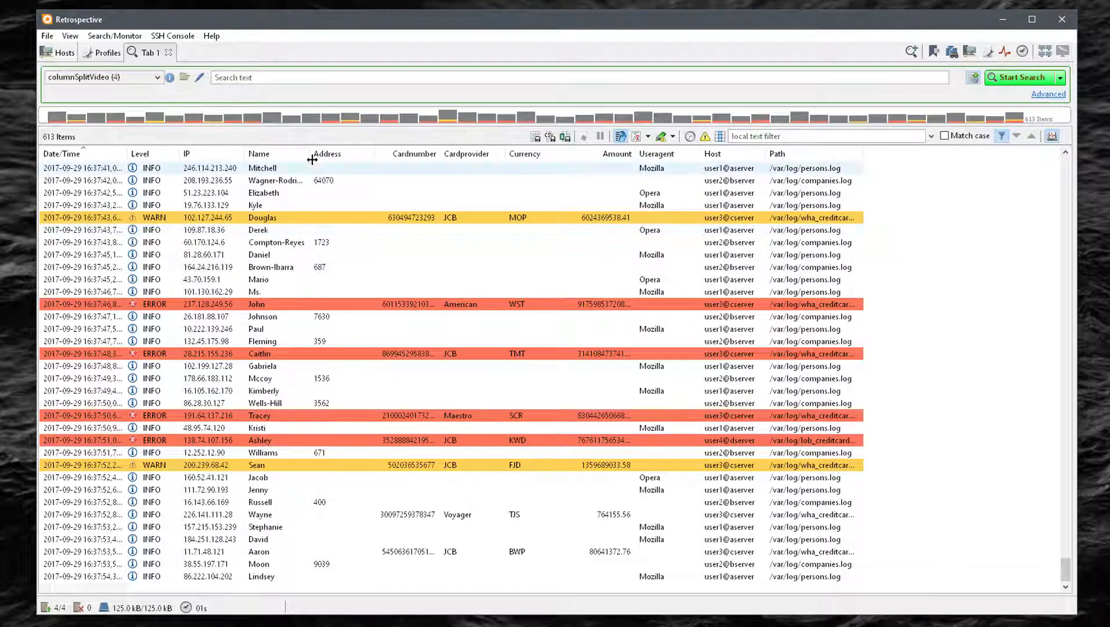
- Widen the Name column in the search results and examine the full text of a WARN entry and a company entry
drag(311, 153, 393, 163)
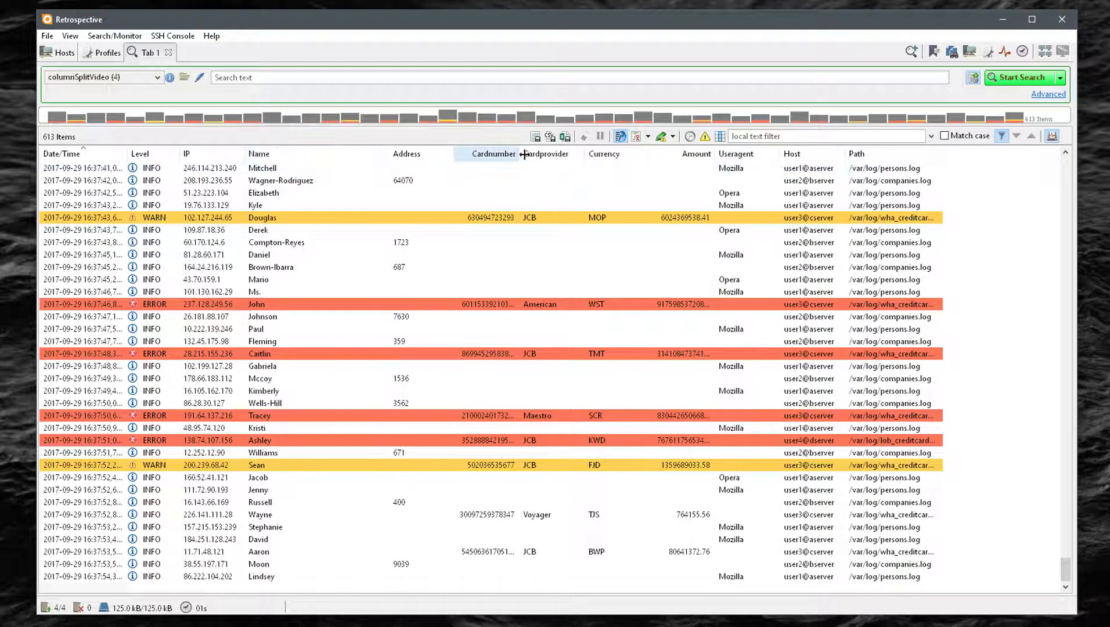
click(290, 219)
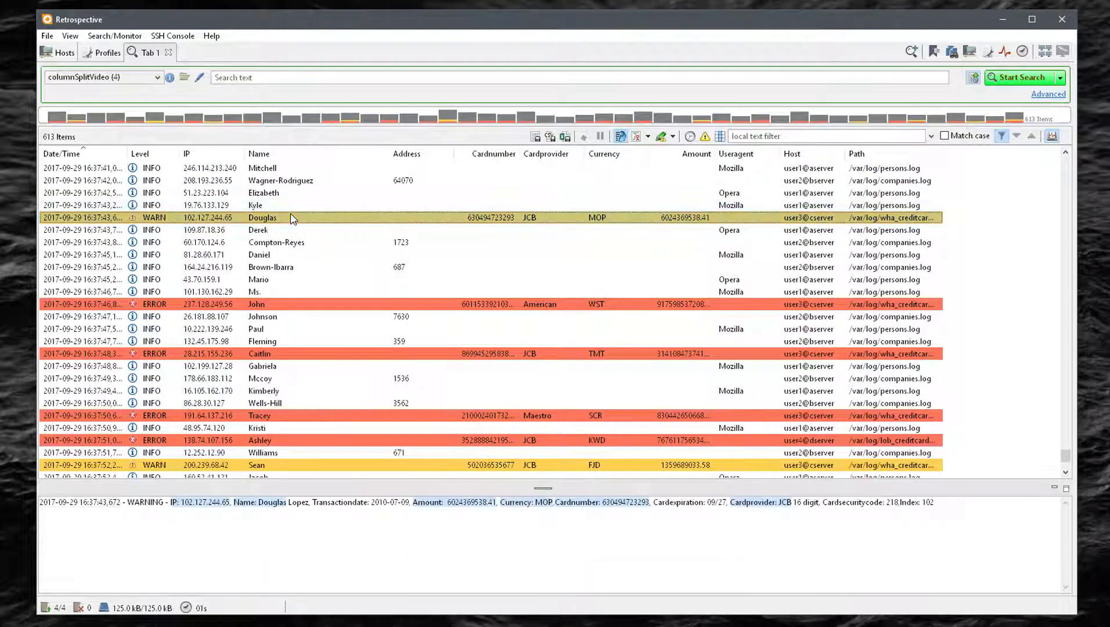
click(283, 231)
click(280, 242)
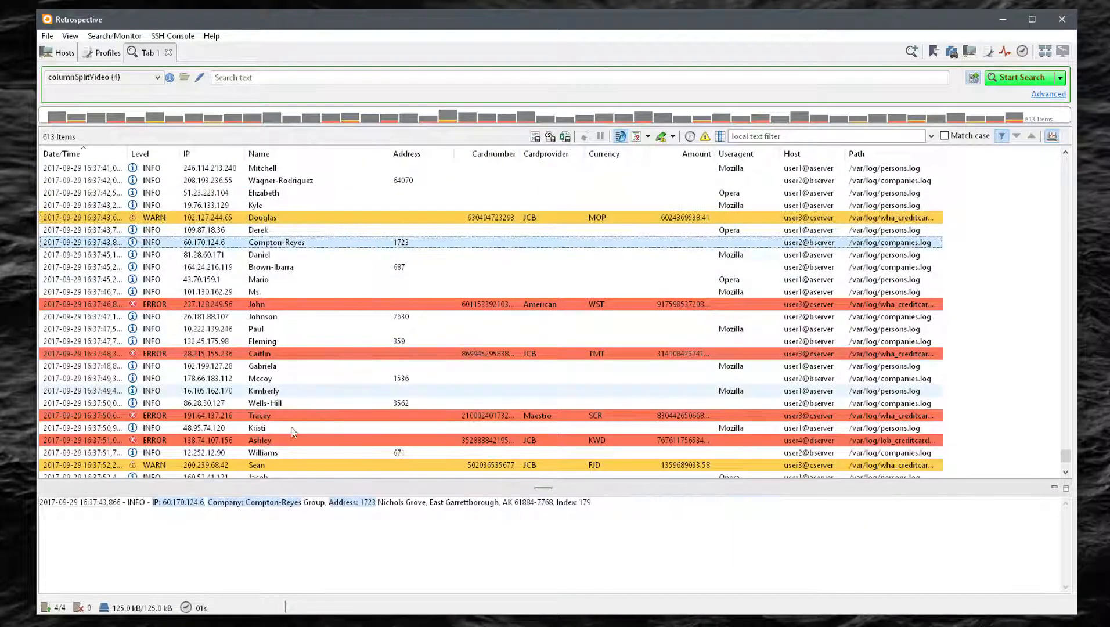
click(303, 504)
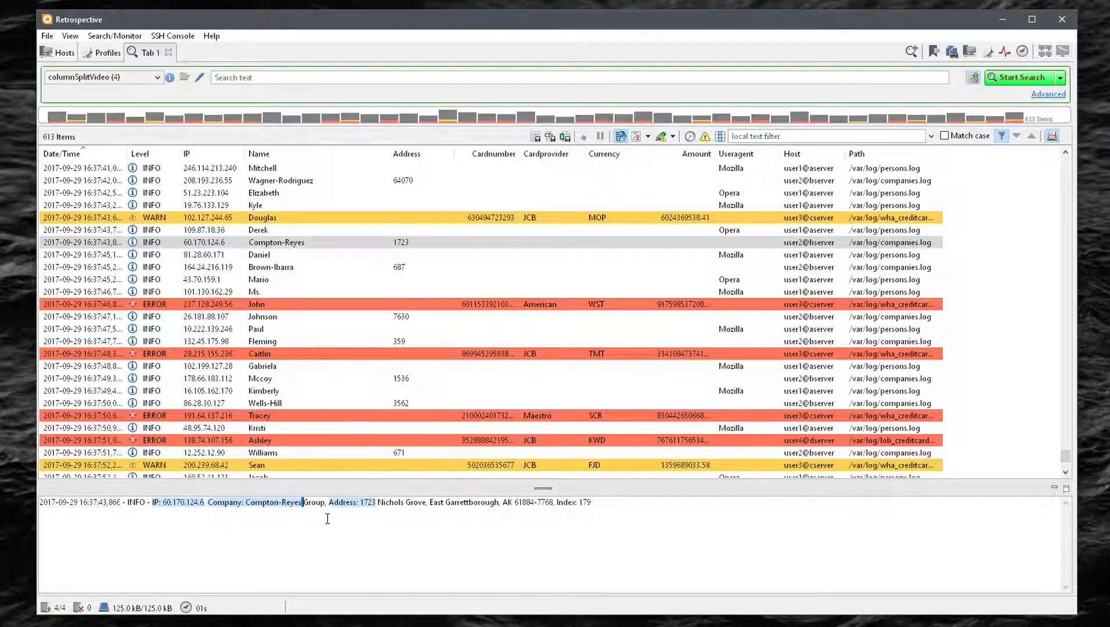
- In the profile's Name column, insert \s| after \p{L}| in the Name field's expression so that values can contain spaces
click(106, 53)
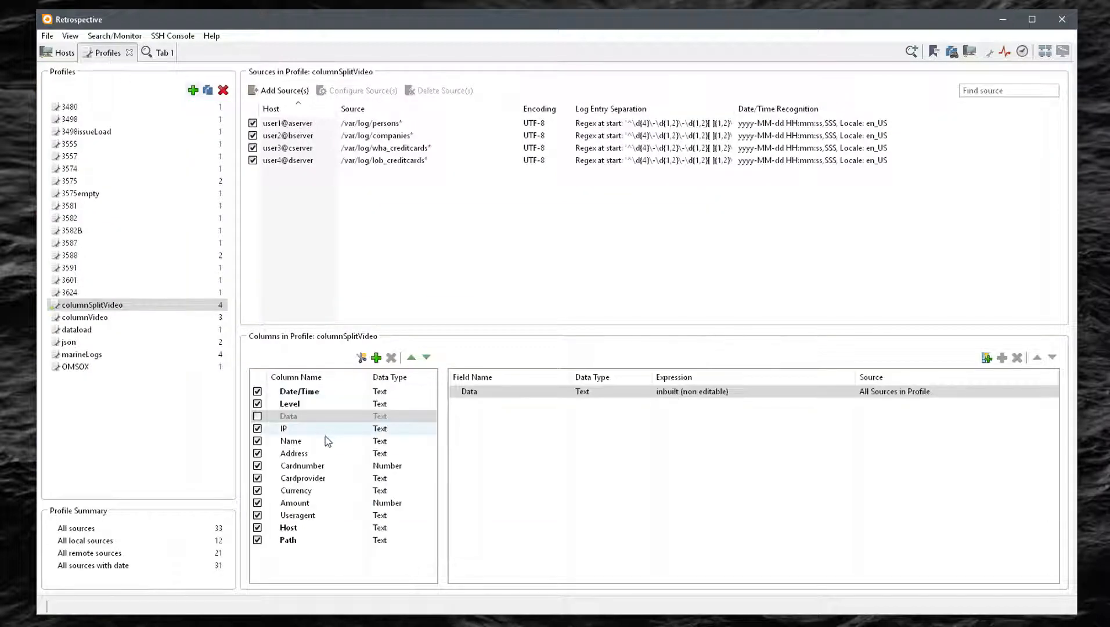
click(306, 439)
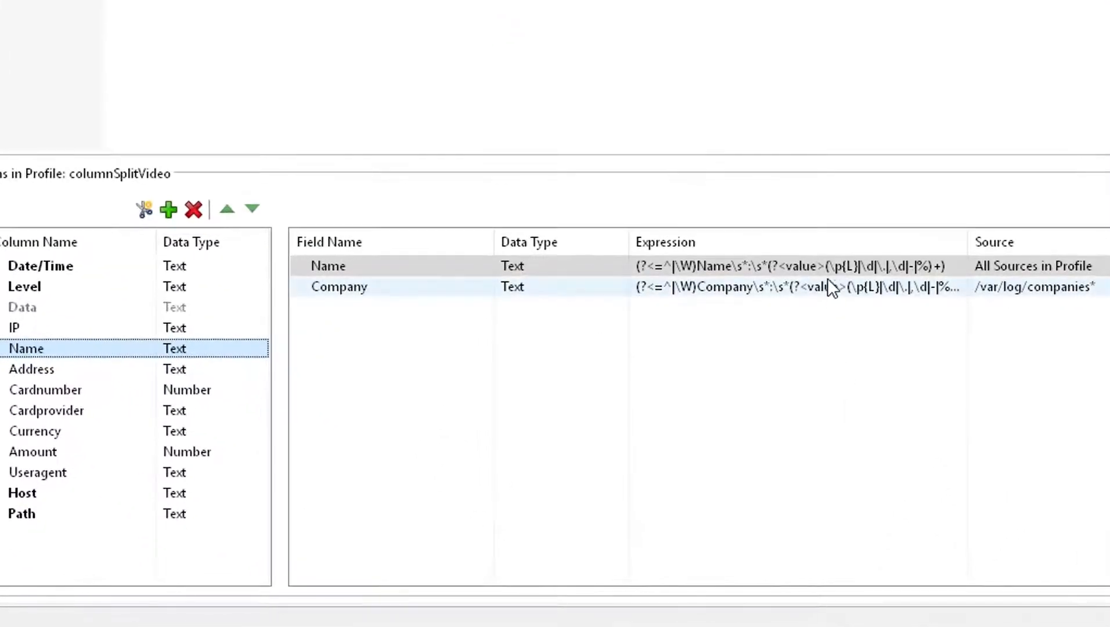
click(831, 266)
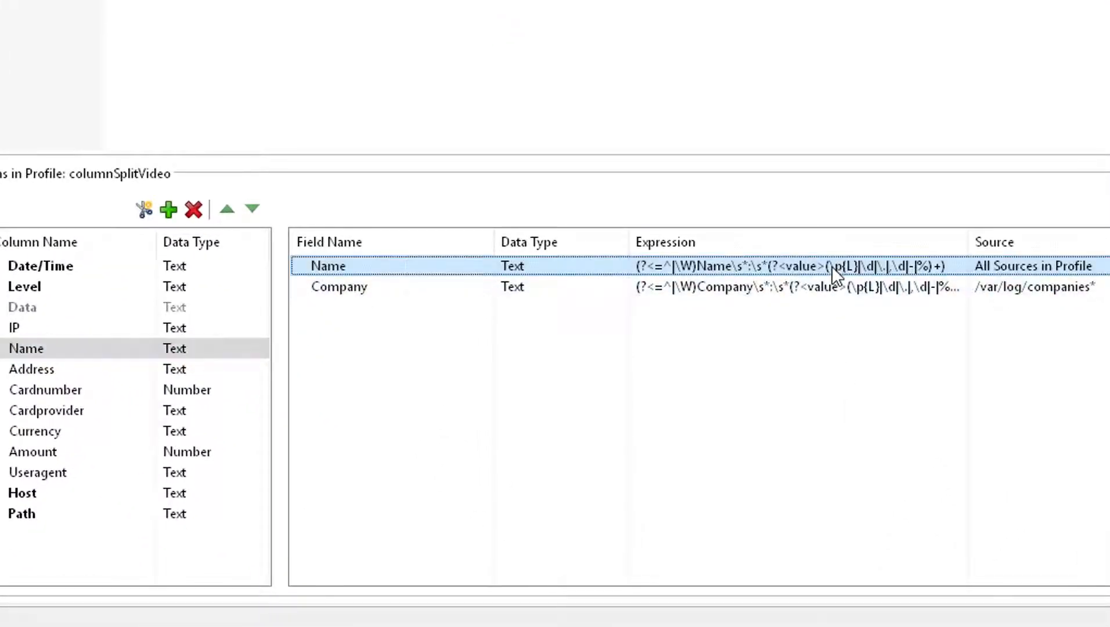
click(831, 267)
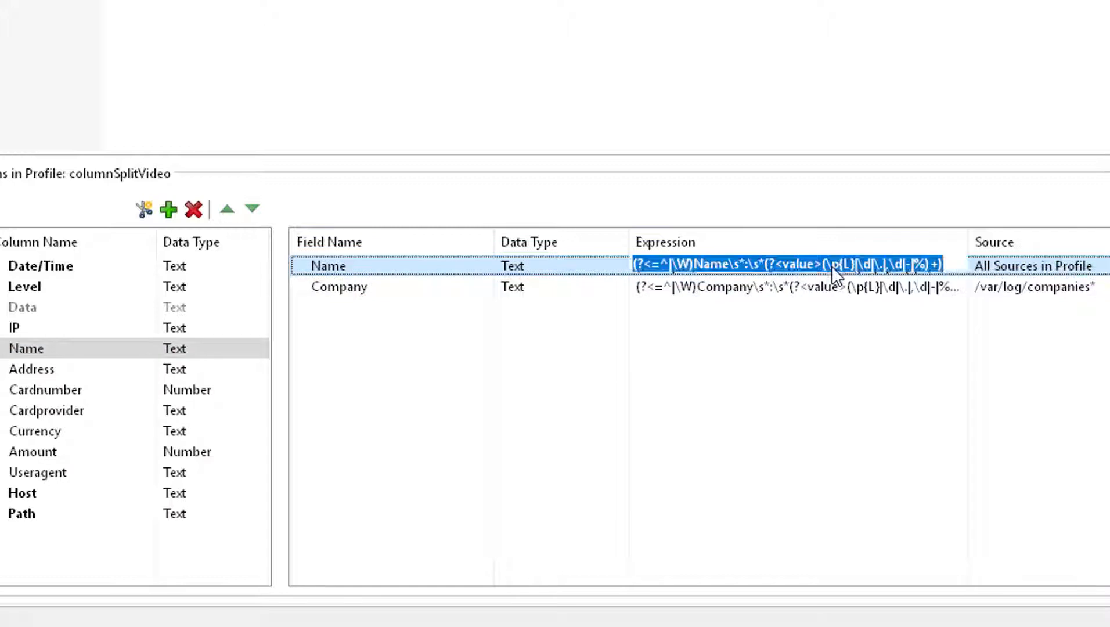
click(797, 265)
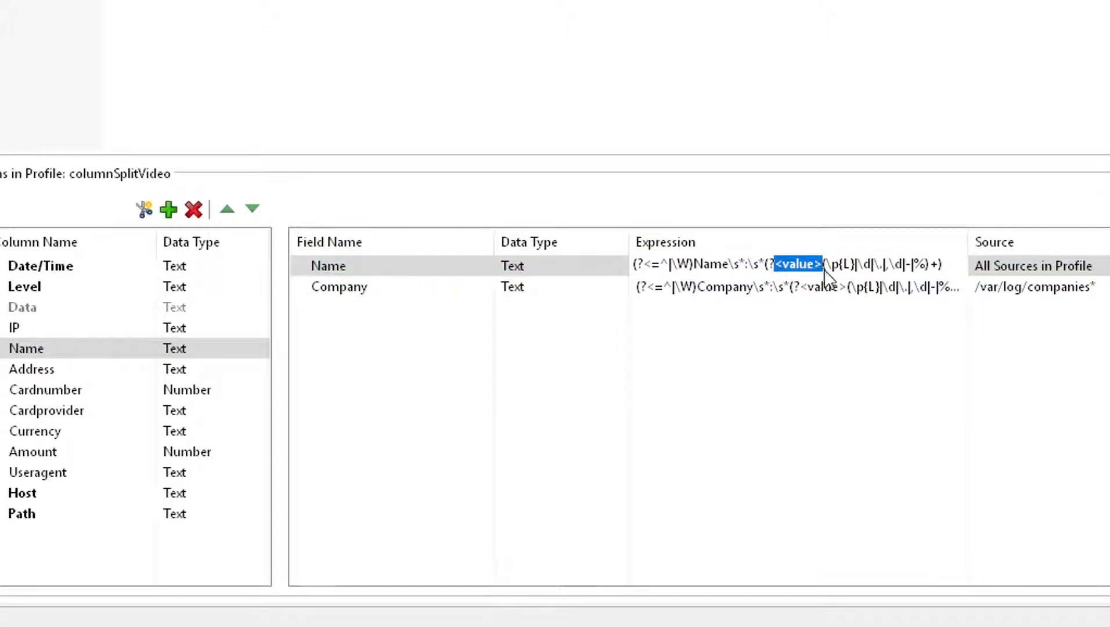
click(860, 267)
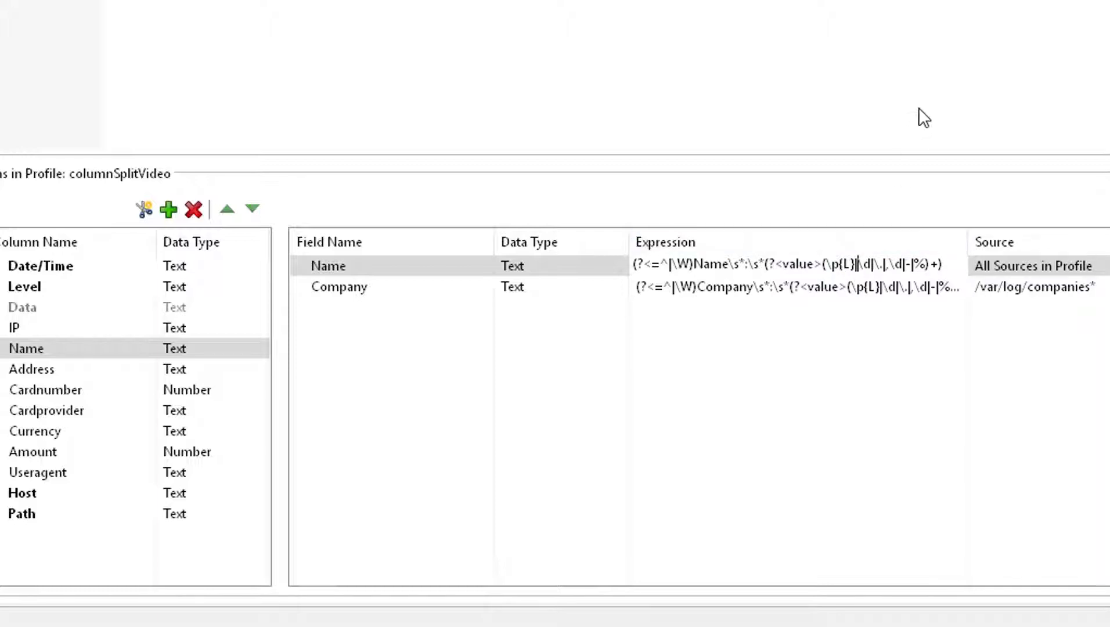
text(\)
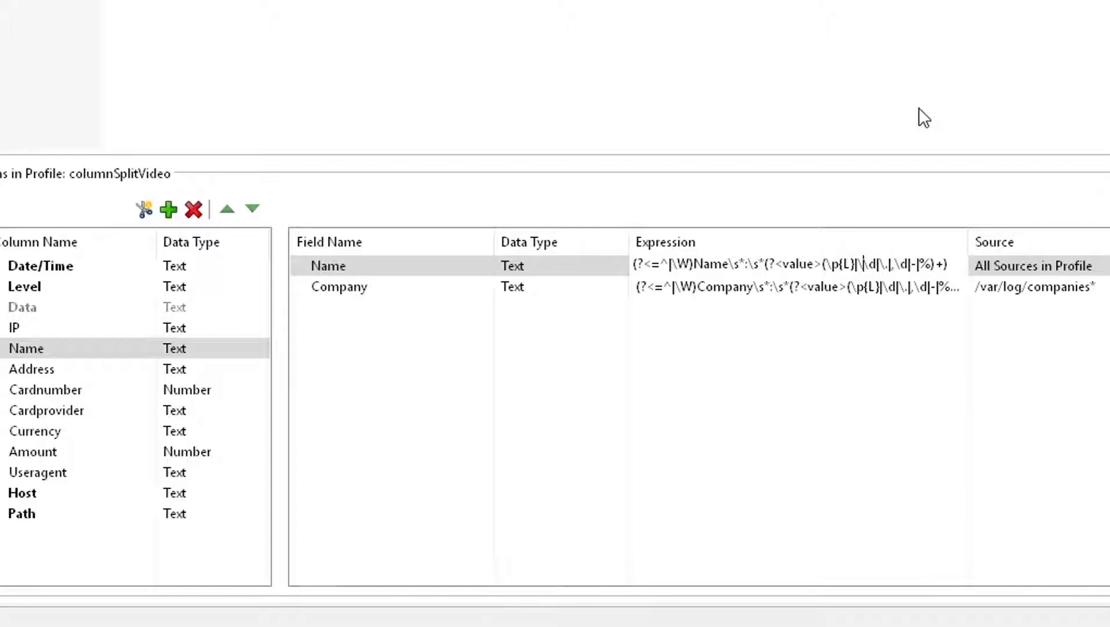
text(s|)
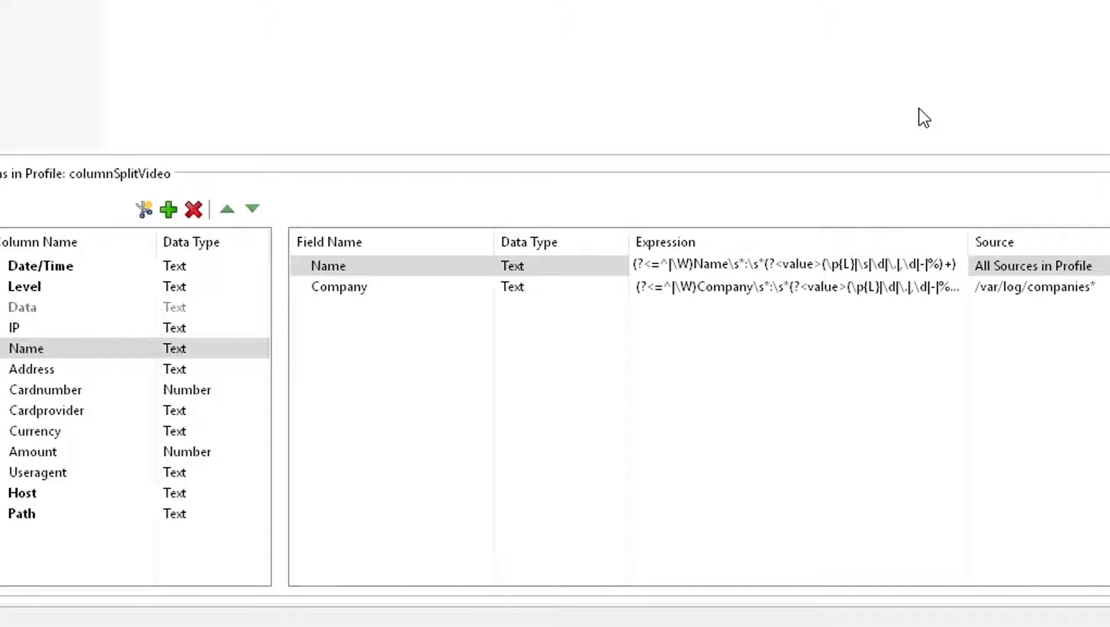
key(Return)
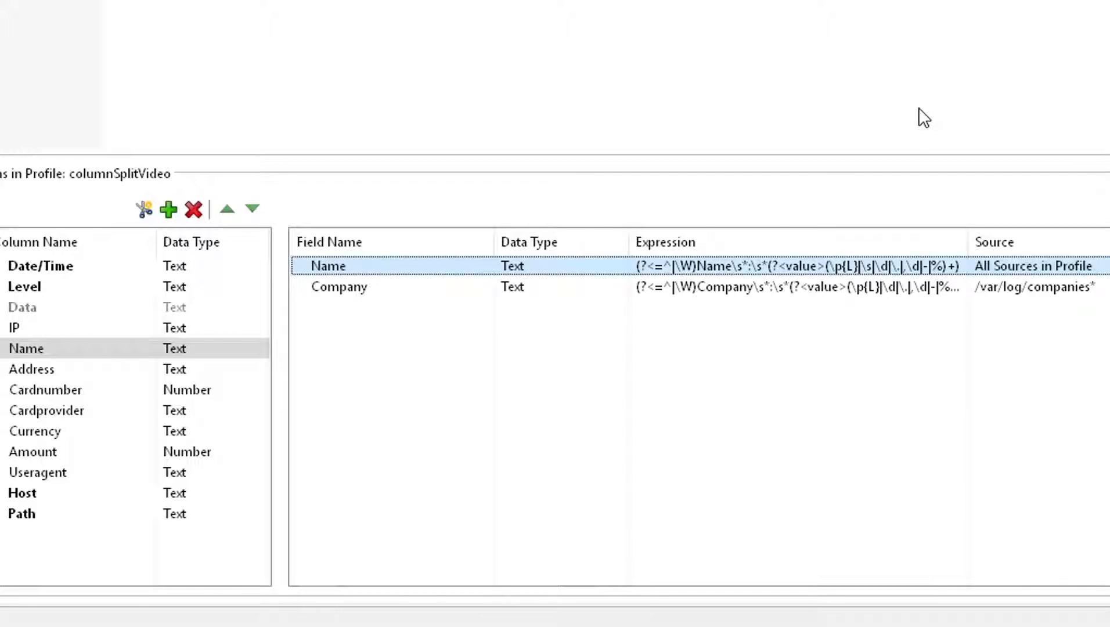
- Insert \s| after \p{L}| in the Company field's expression within the Name column
click(895, 285)
click(895, 285)
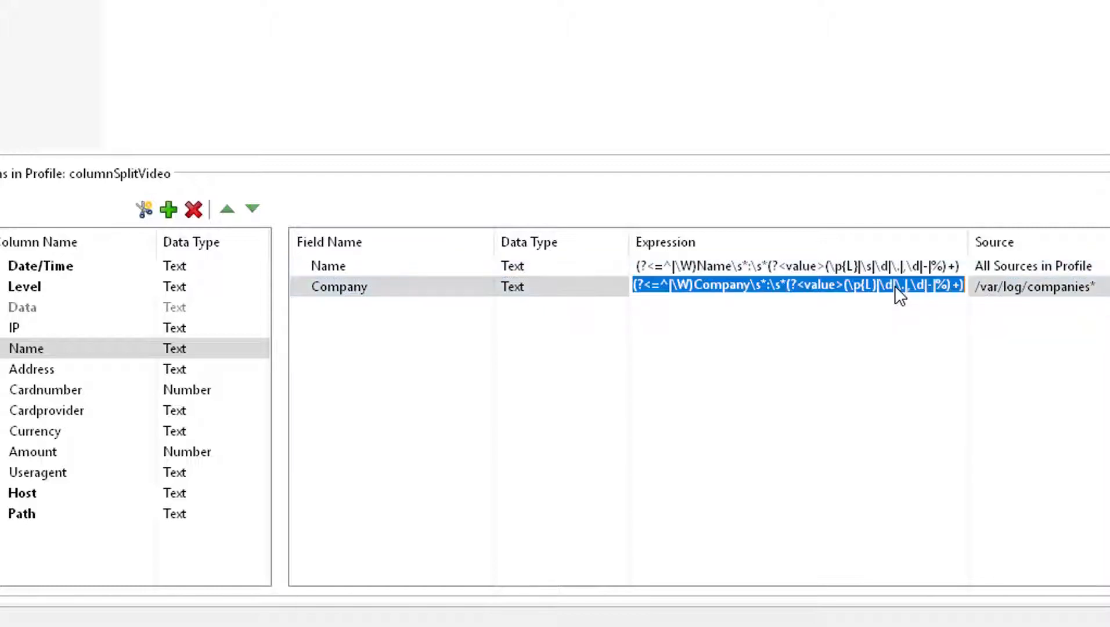
click(884, 285)
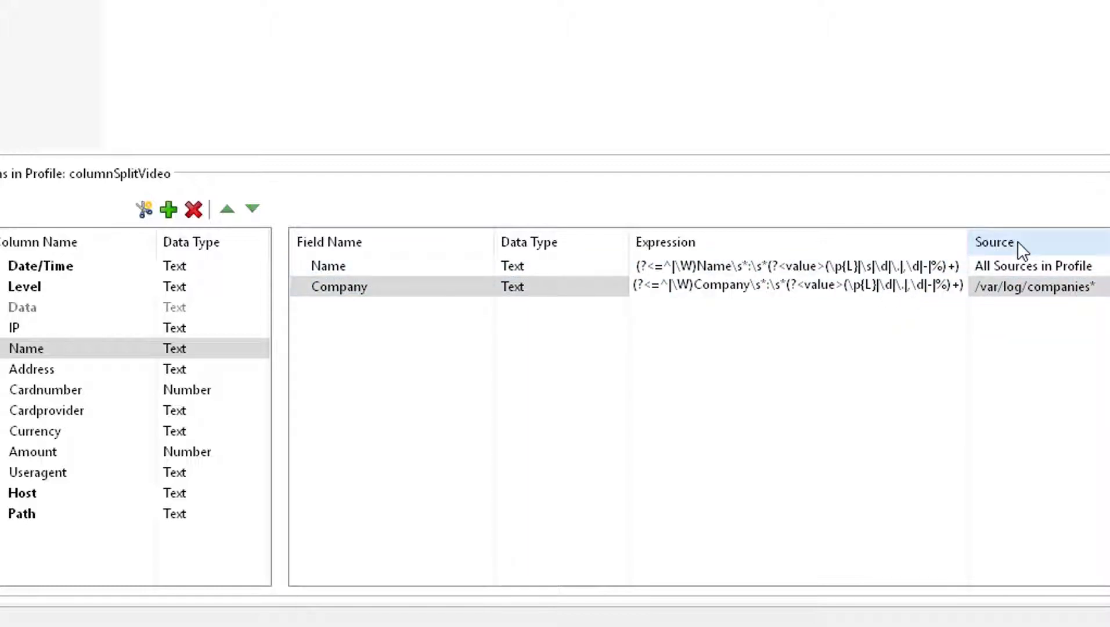
text(\s|\)
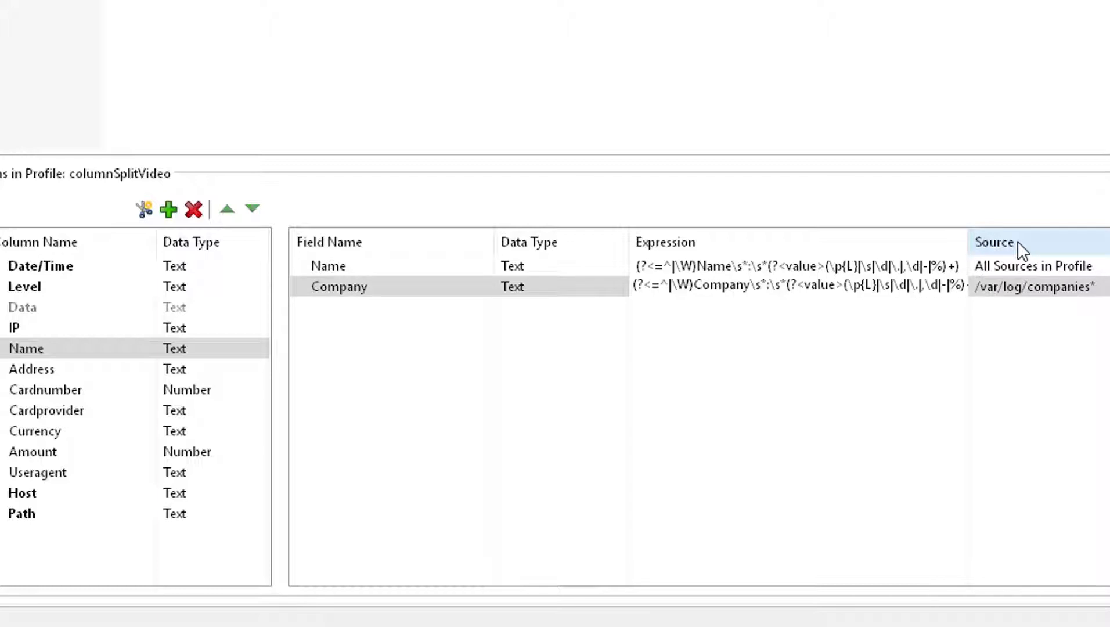
key(Return)
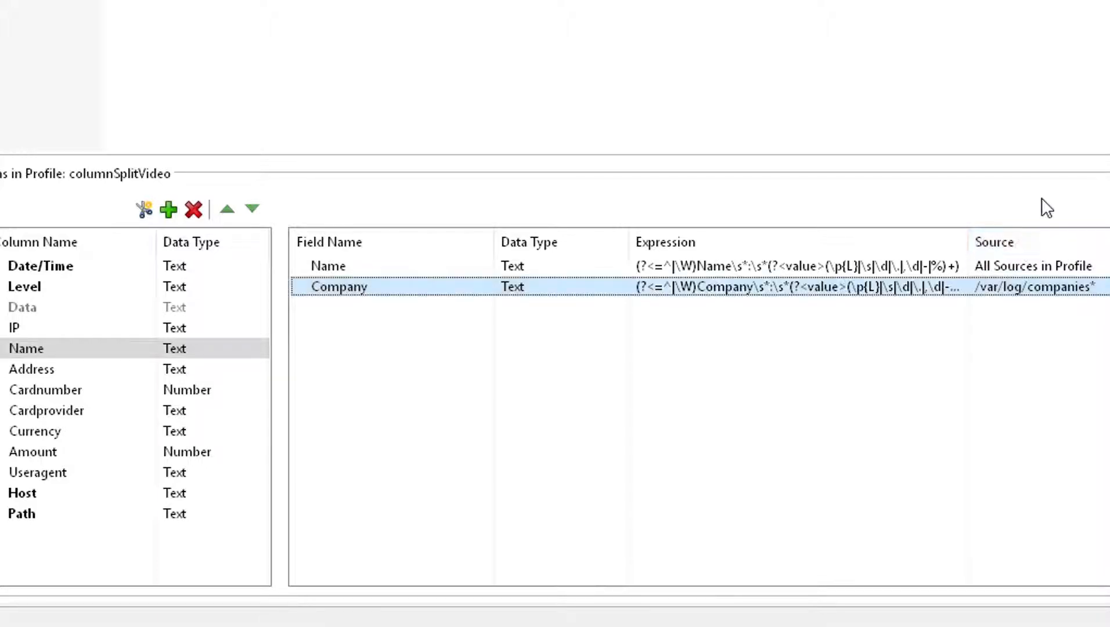
- Insert \s| after \p{L}| in the Address field's expression within the Address column
click(149, 369)
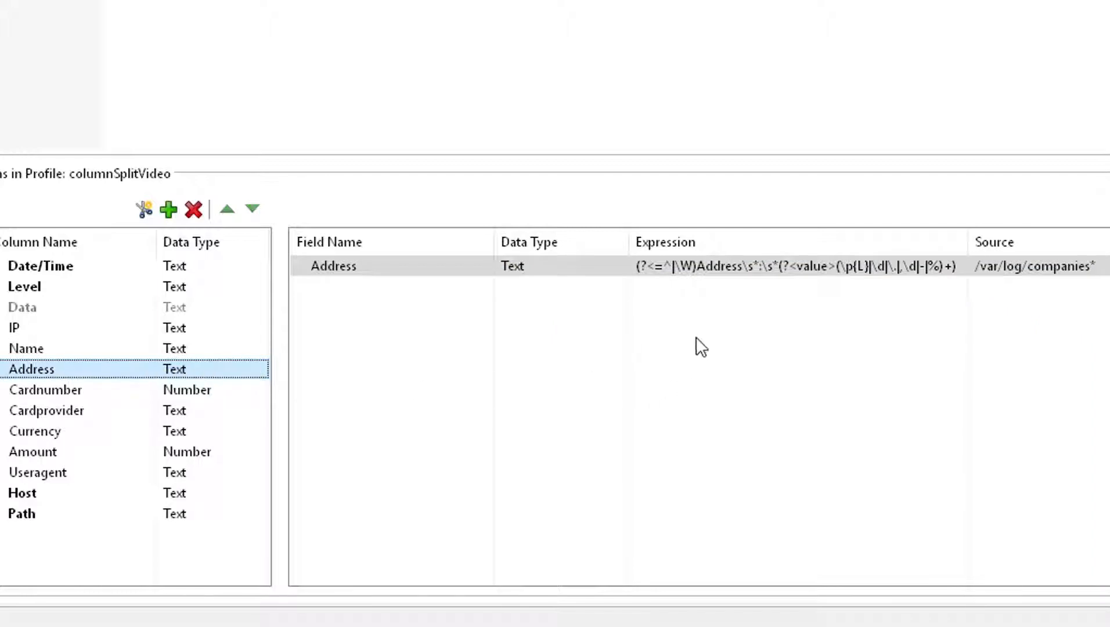
double_click(837, 267)
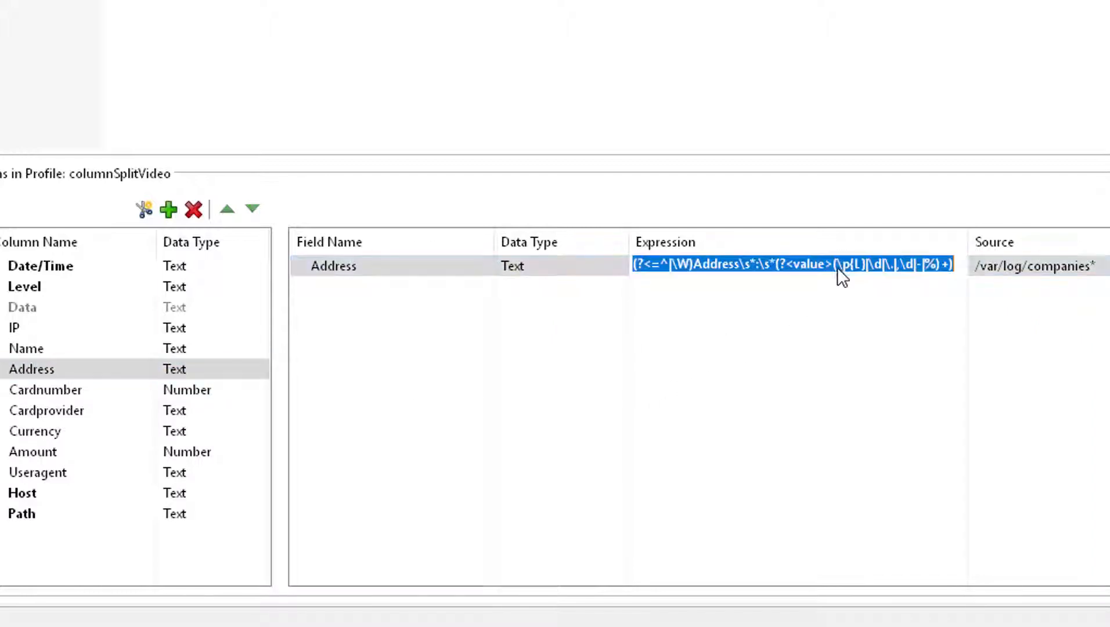
click(870, 267)
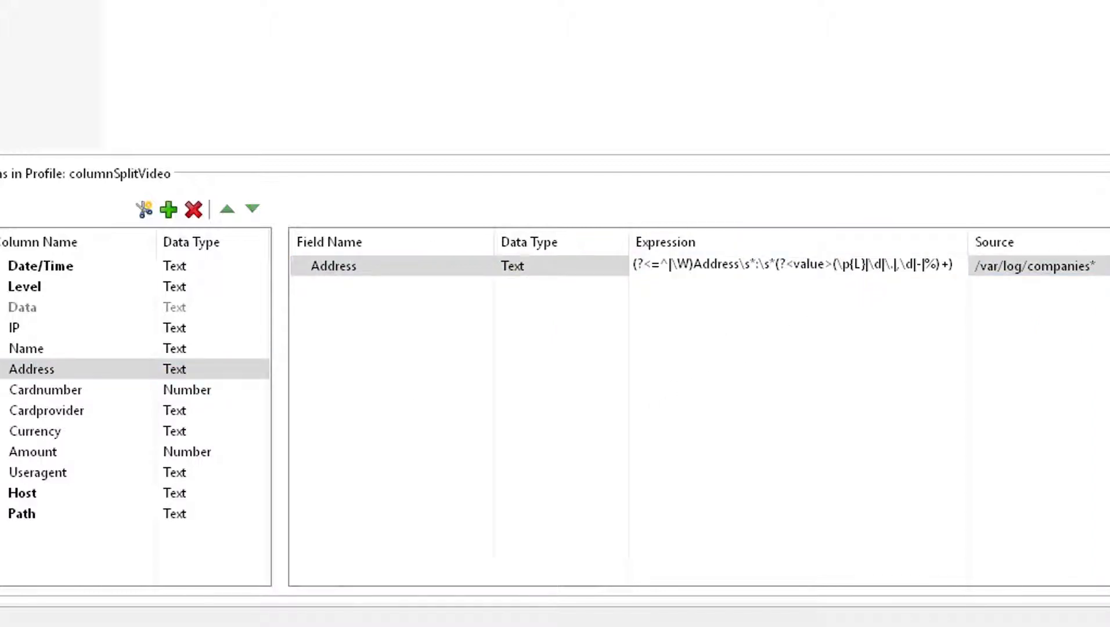
text(\s)
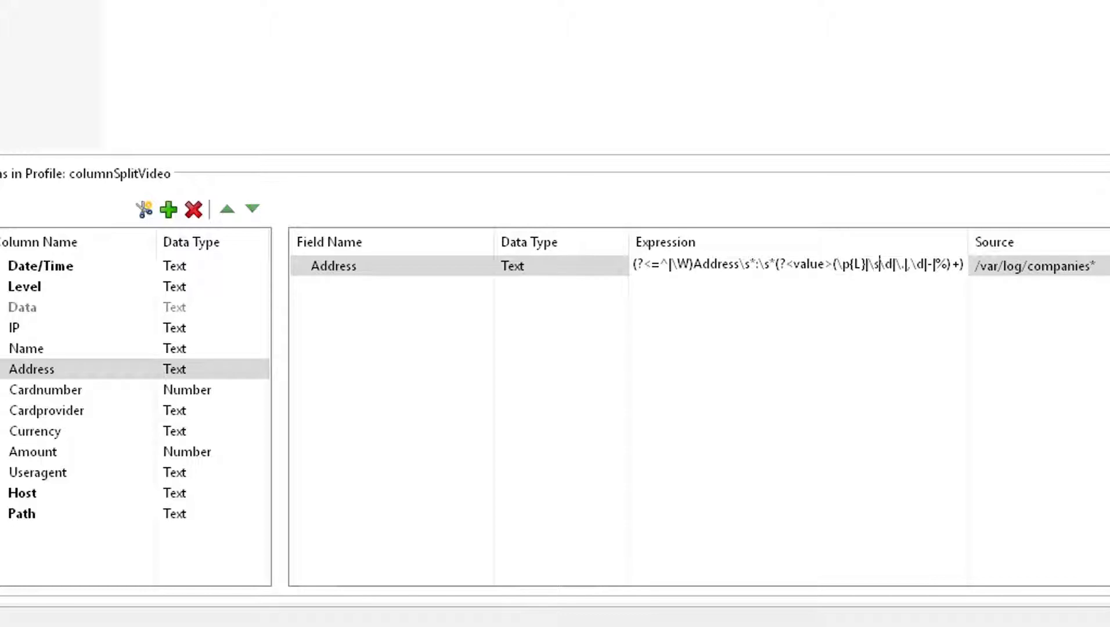
text(|)
key(Return)
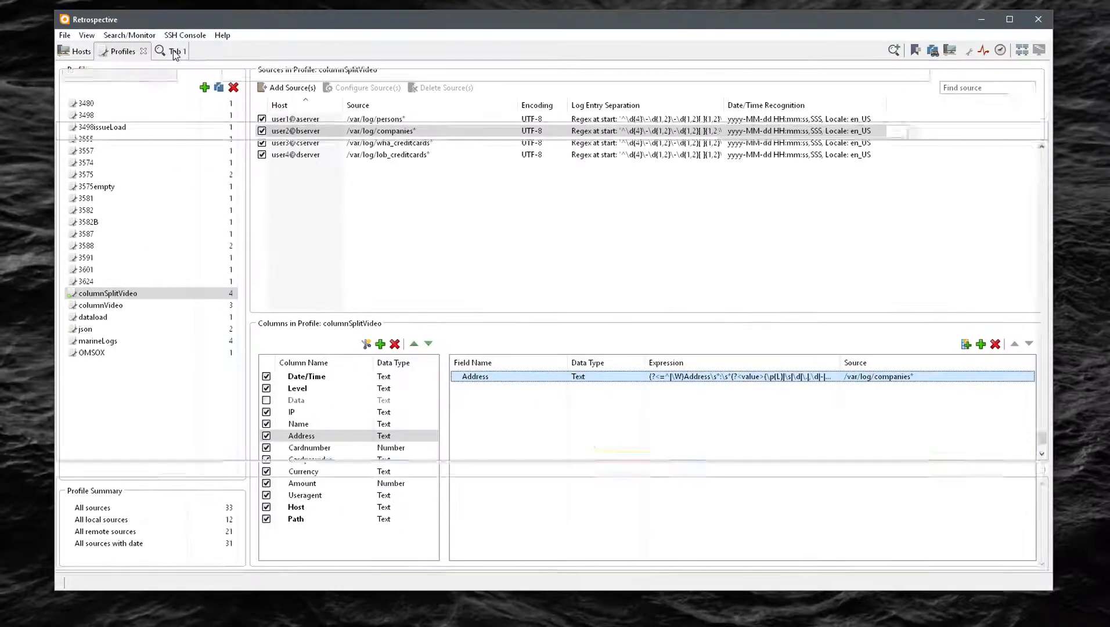
- Rerun the columnSplitVideo search in Tab 1 and widen the Address column of the results
click(181, 53)
click(994, 80)
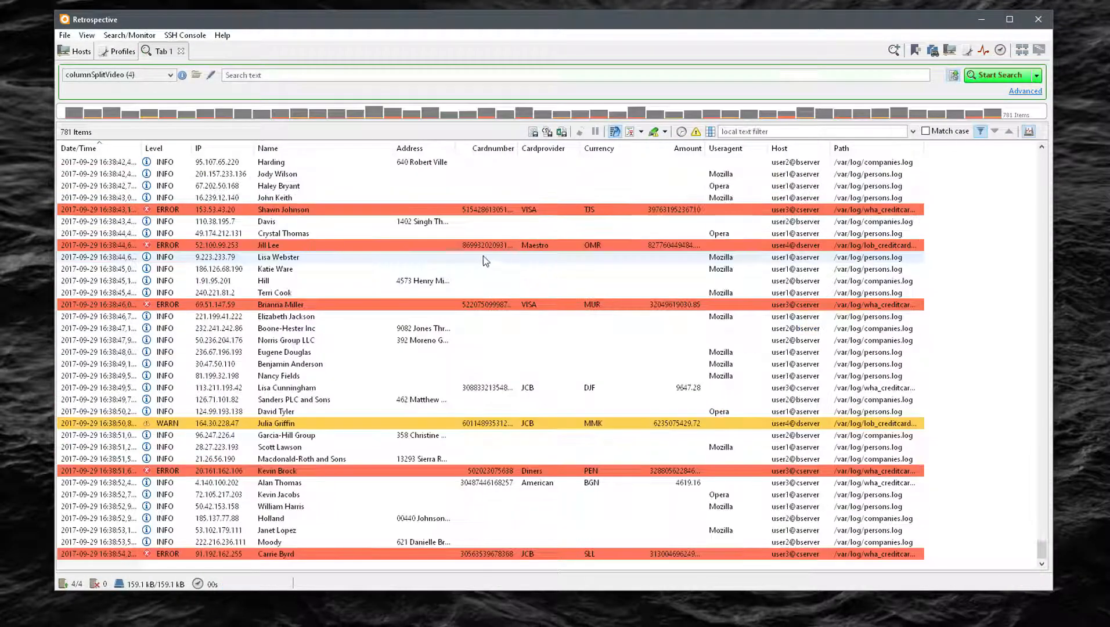
drag(454, 149, 558, 152)
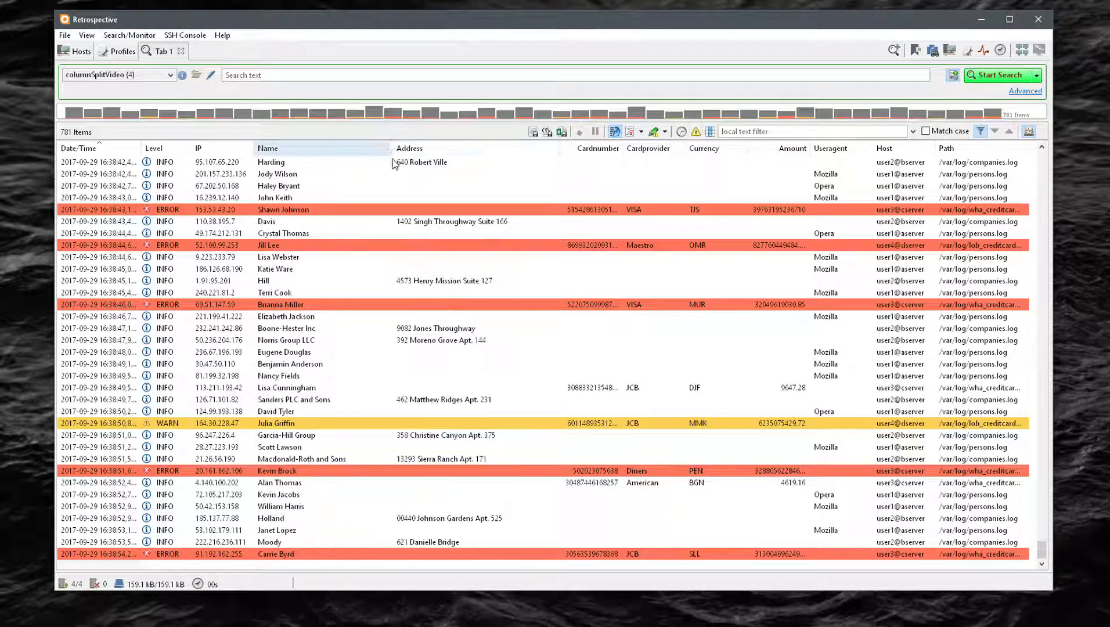
- Open the companies.log entry whose Name column reads Hill and copy its full log text
click(329, 277)
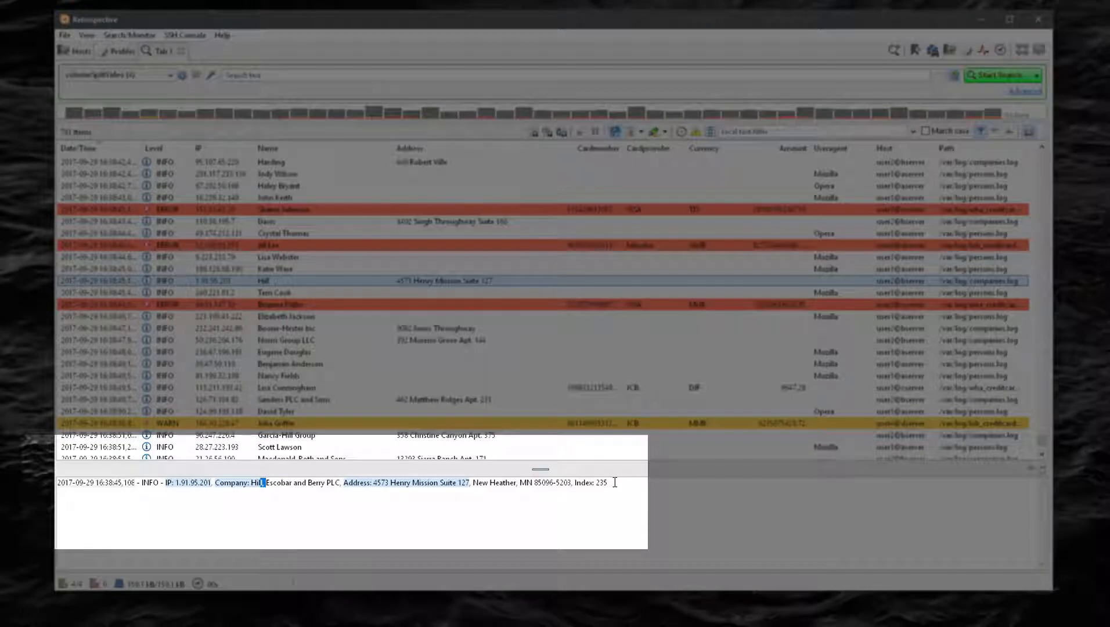
drag(614, 483, 42, 472)
key(ctrl+c)
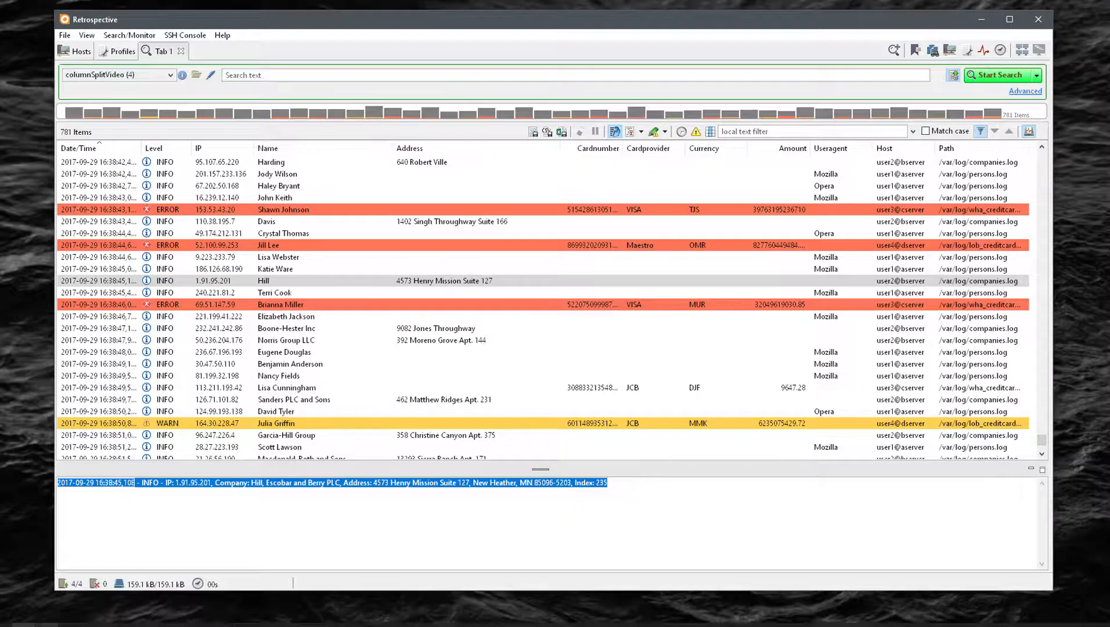
- Switch to the Edge browser, open regex101.com, and paste the copied log entry as the test string
click(71, 625)
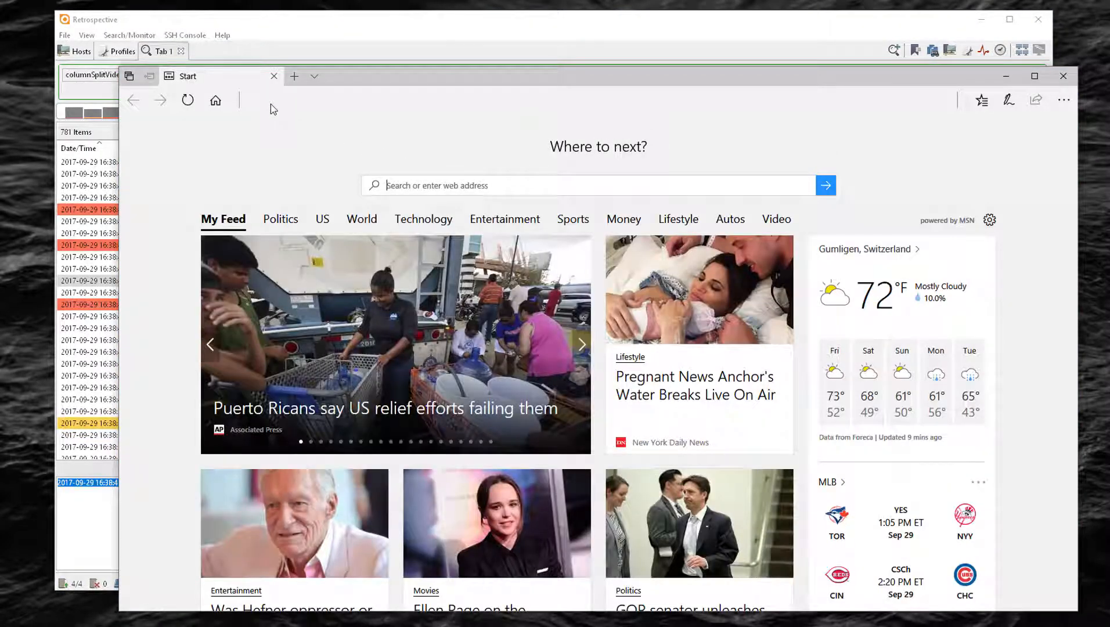
click(270, 103)
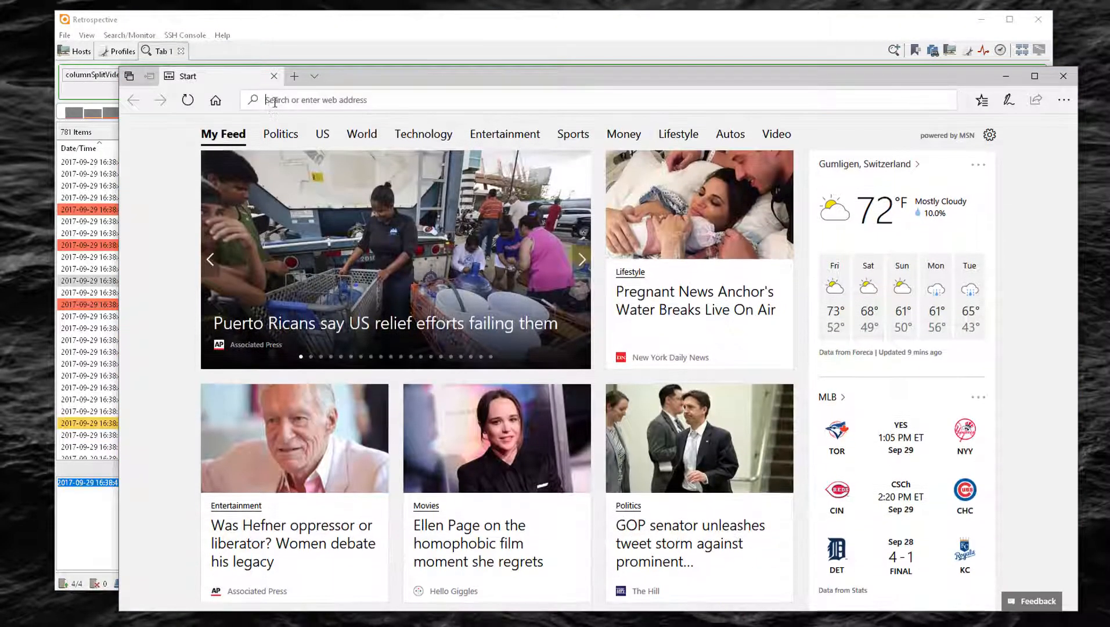
text(rege)
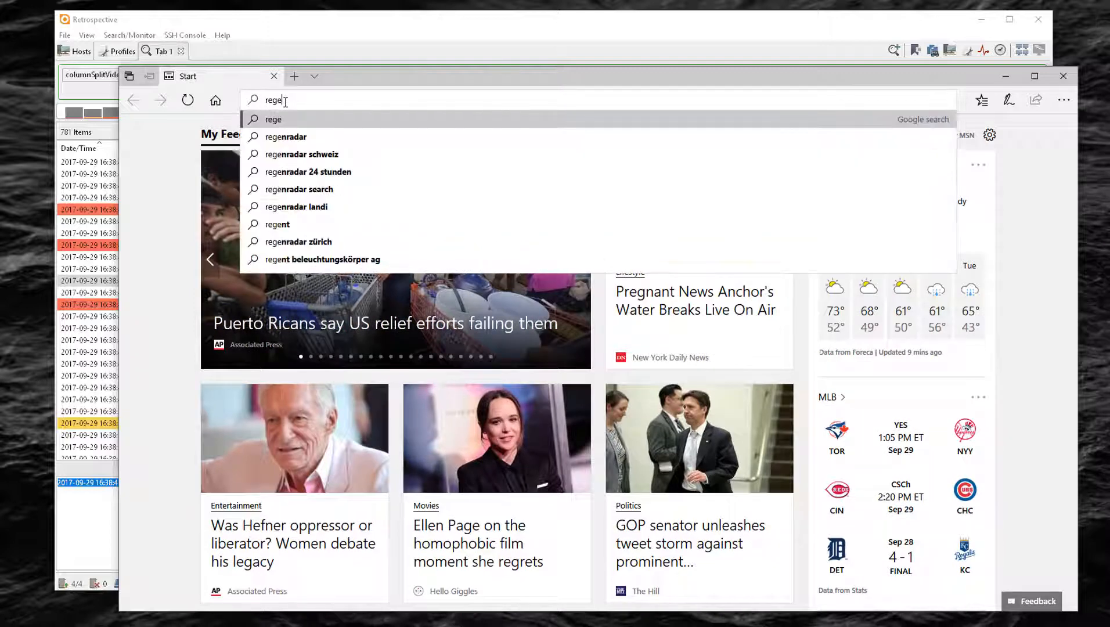
text(x101.c)
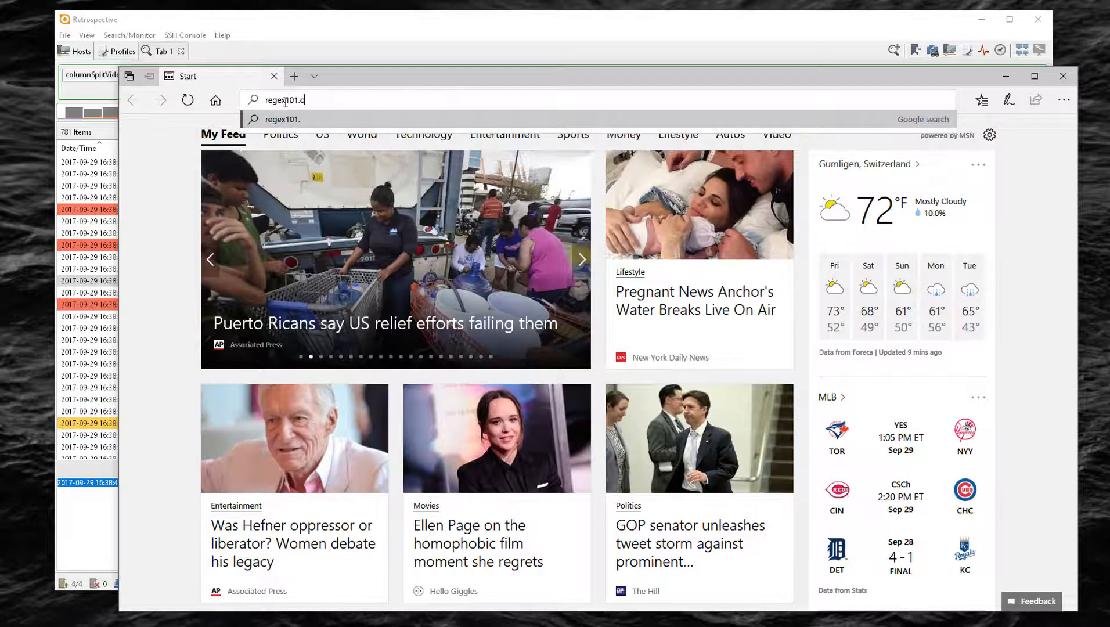
text(om)
key(Return)
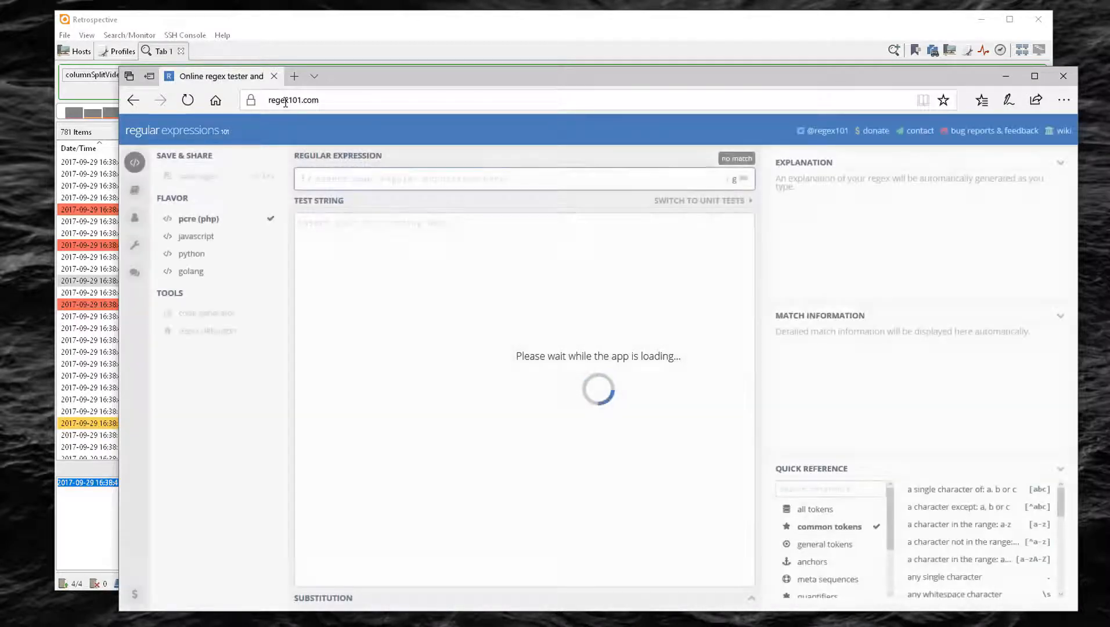
click(446, 228)
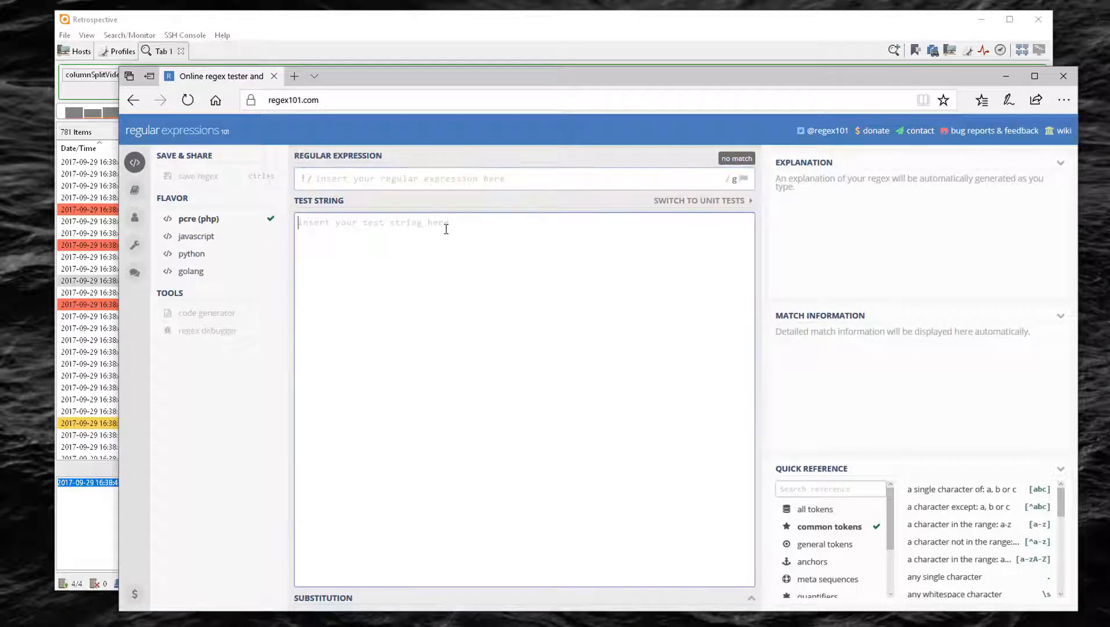
key(ctrl+v)
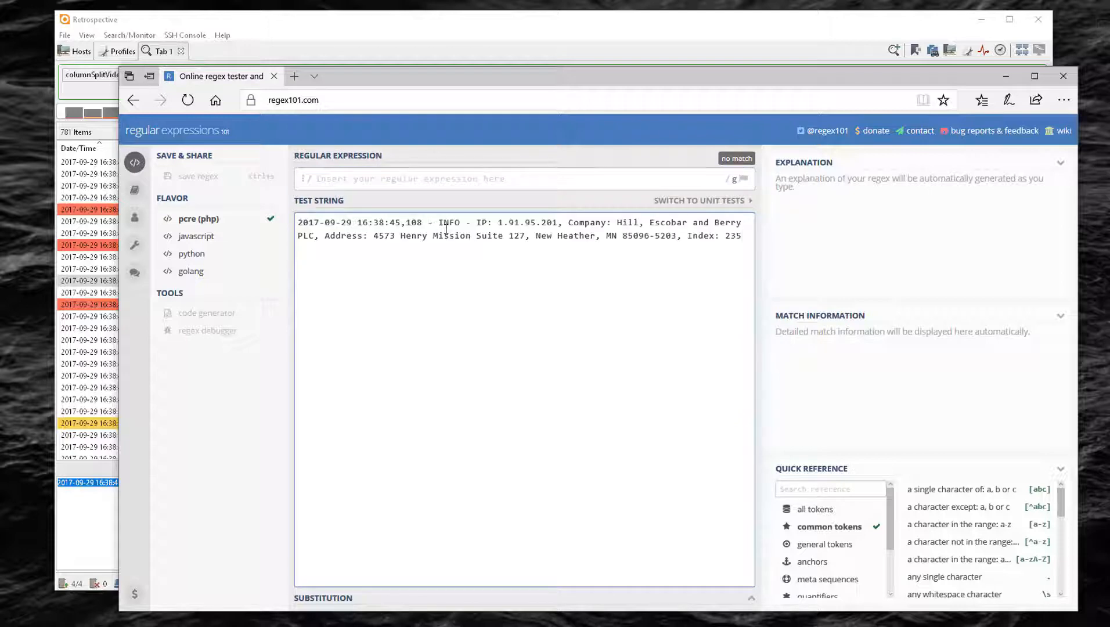
- Return to Retrospective and copy the Company field's expression from the Name column in the columnSplitVideo profile
click(259, 25)
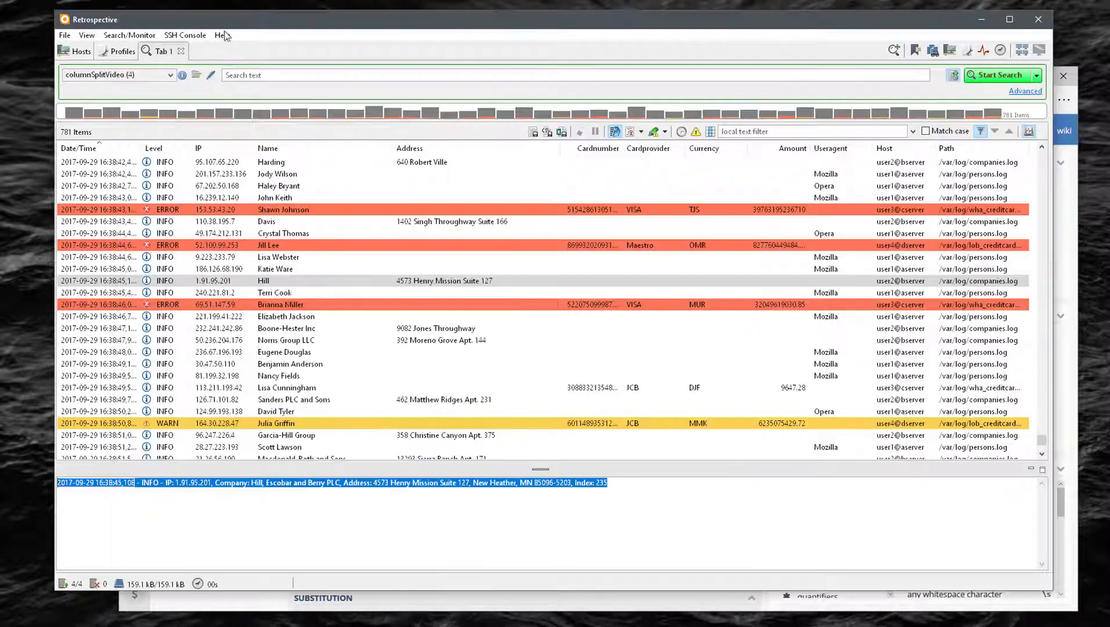
click(123, 51)
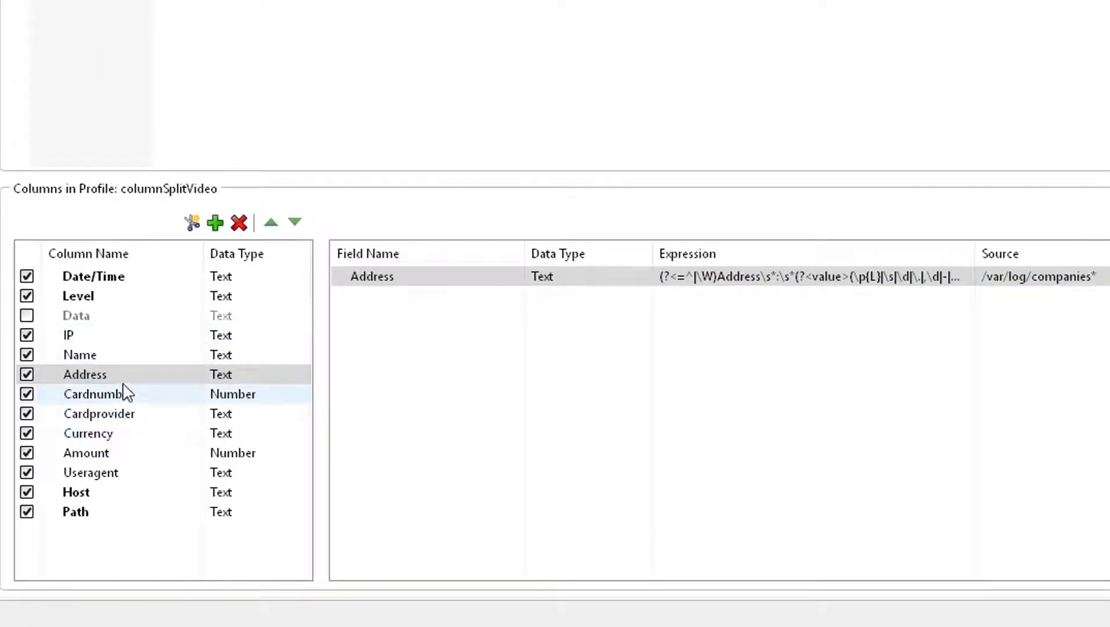
click(110, 360)
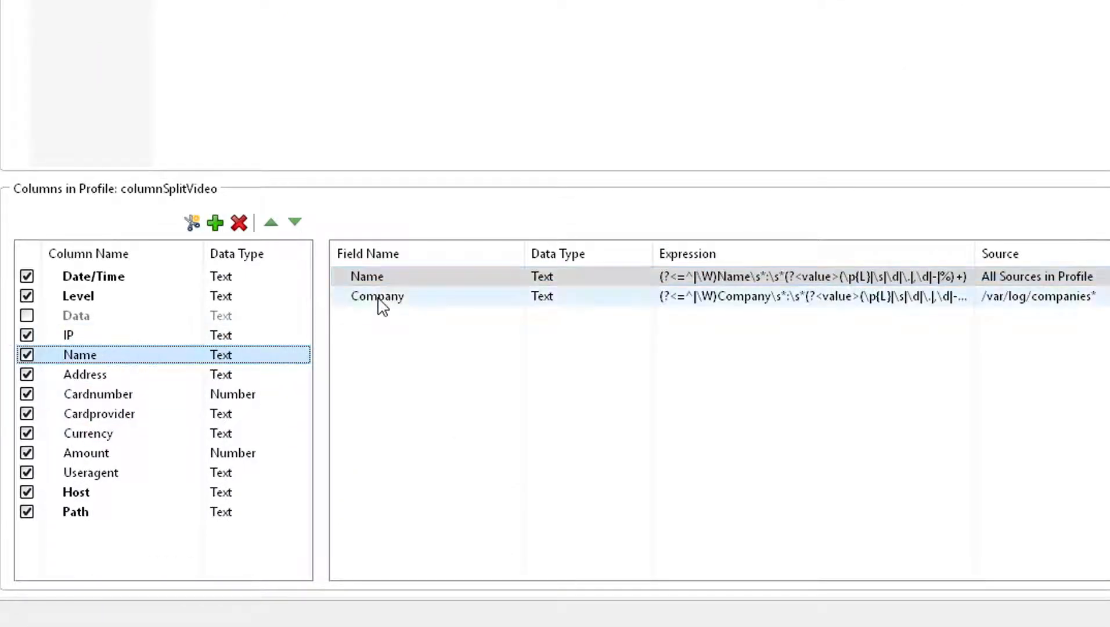
click(622, 307)
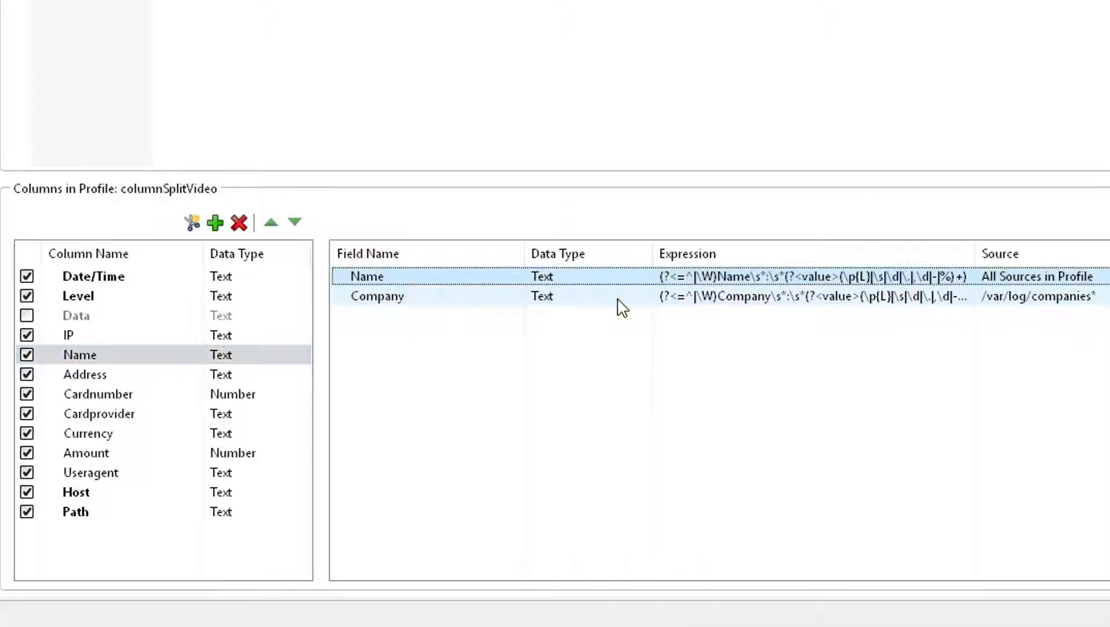
click(754, 300)
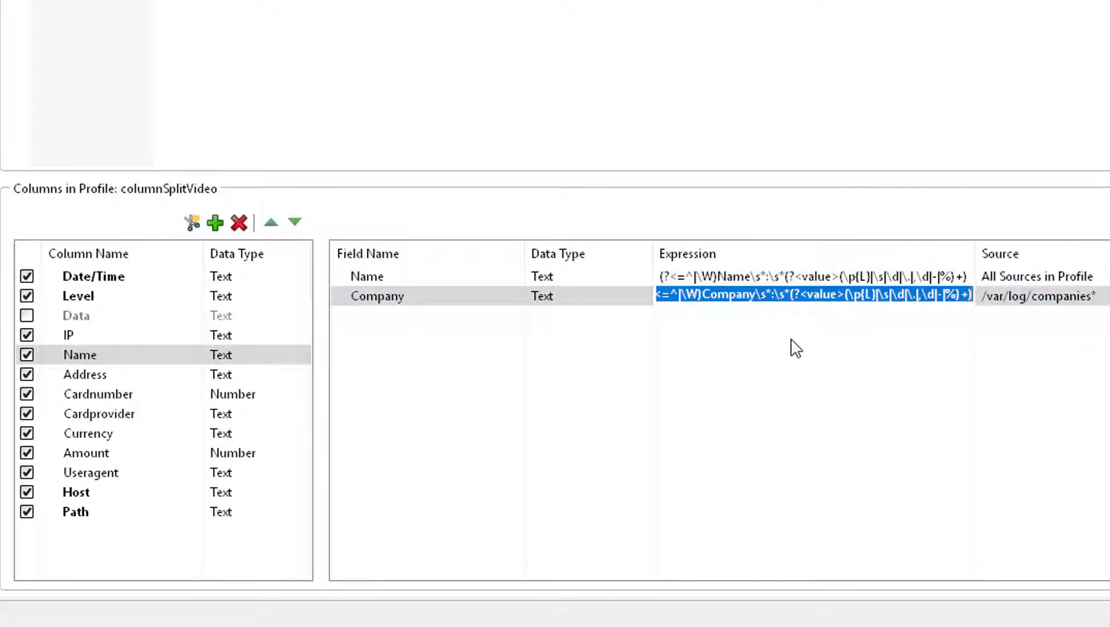
right_click(796, 298)
click(833, 364)
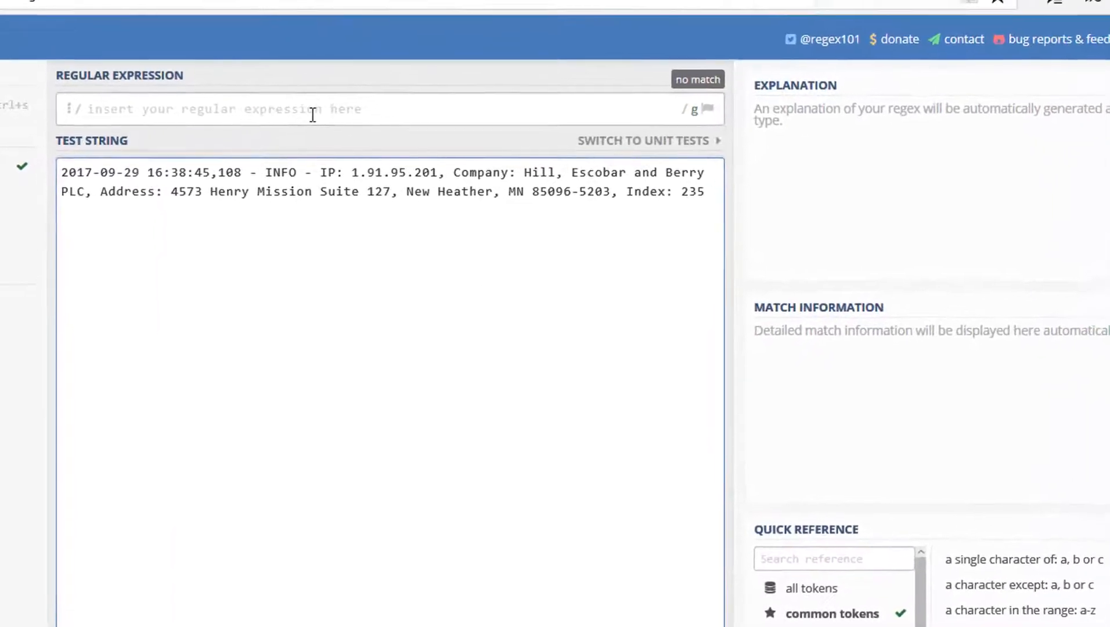
- Paste the Company expression as the regular expression in regex101 and insert ,| after \p{L}| so that values can contain commas
right_click(323, 78)
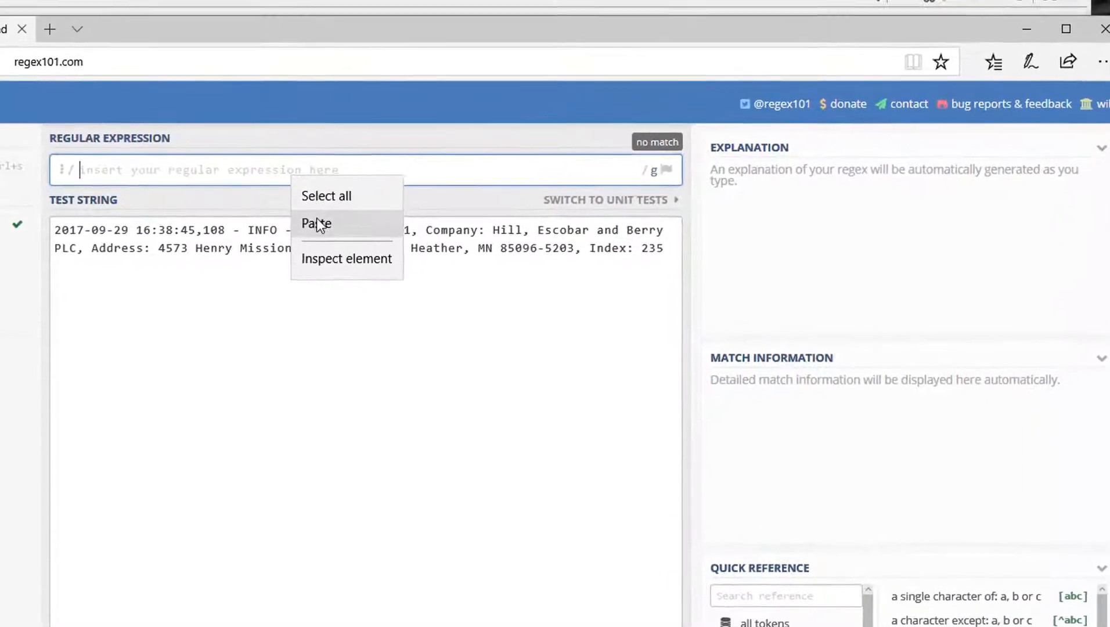
click(318, 224)
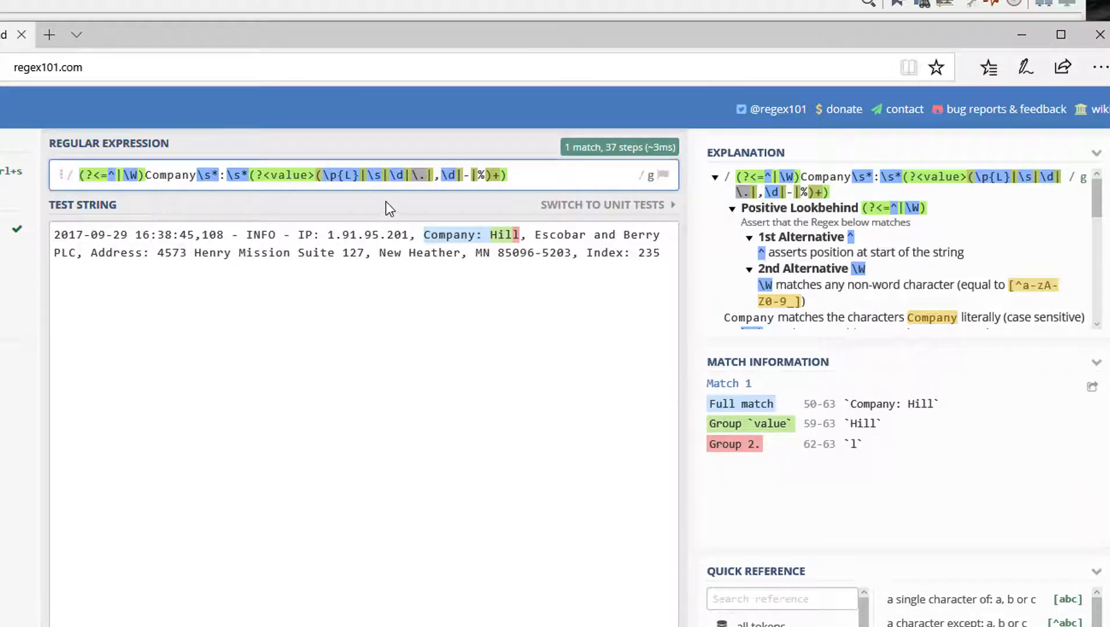
mouse_move(375, 180)
text(,)
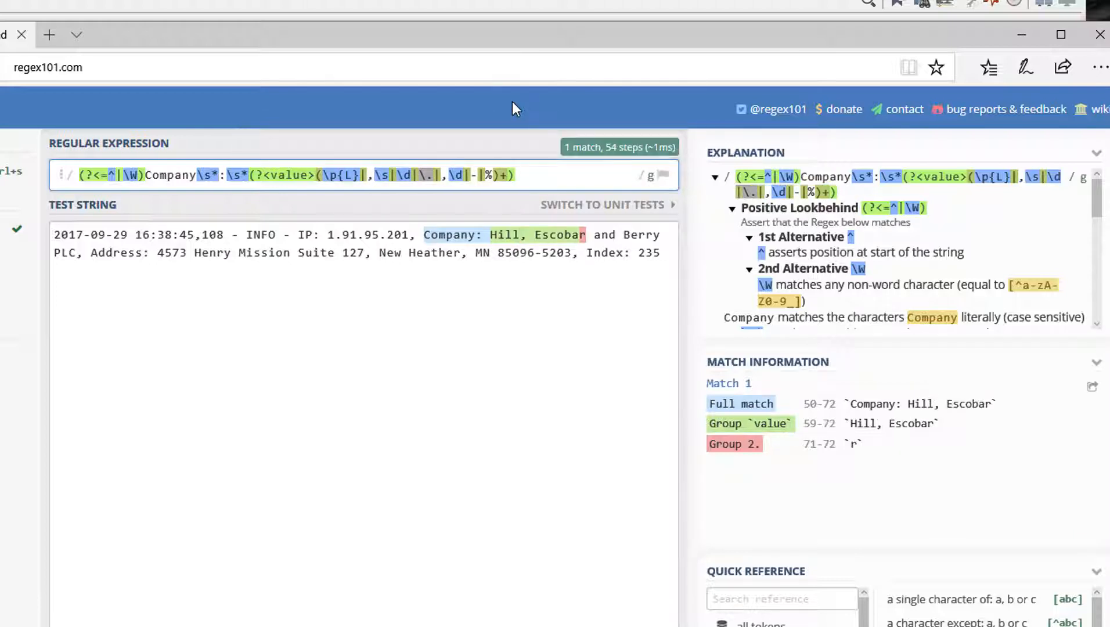
text(|)
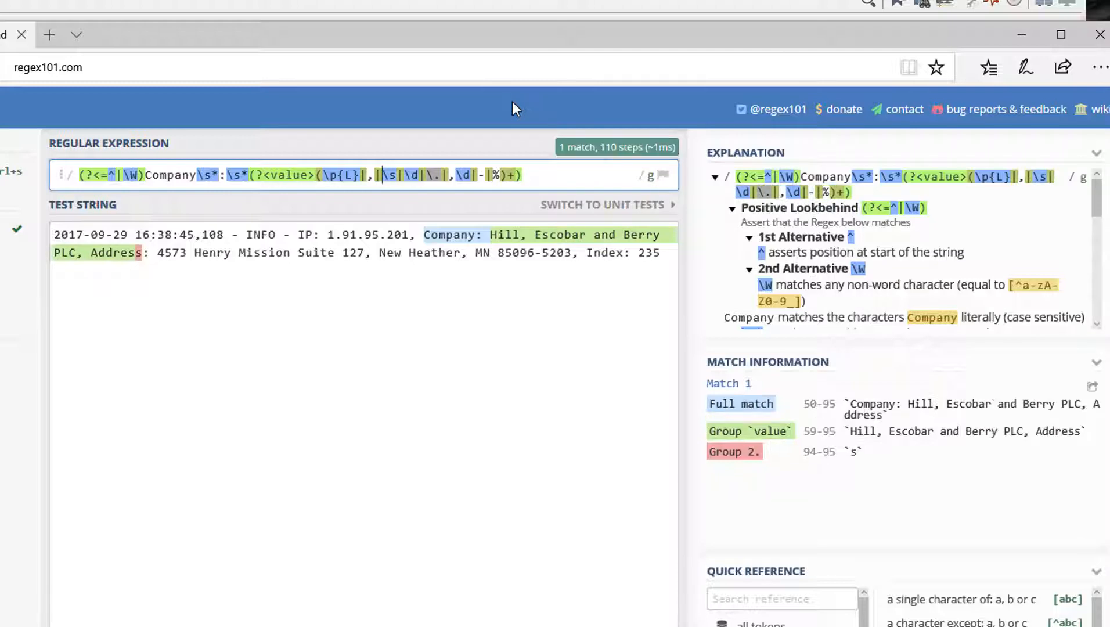
- Add the negative lookahead (?!.Address) right after the new comma alternative so the match excludes the ", Address" text
mouse_move(568, 235)
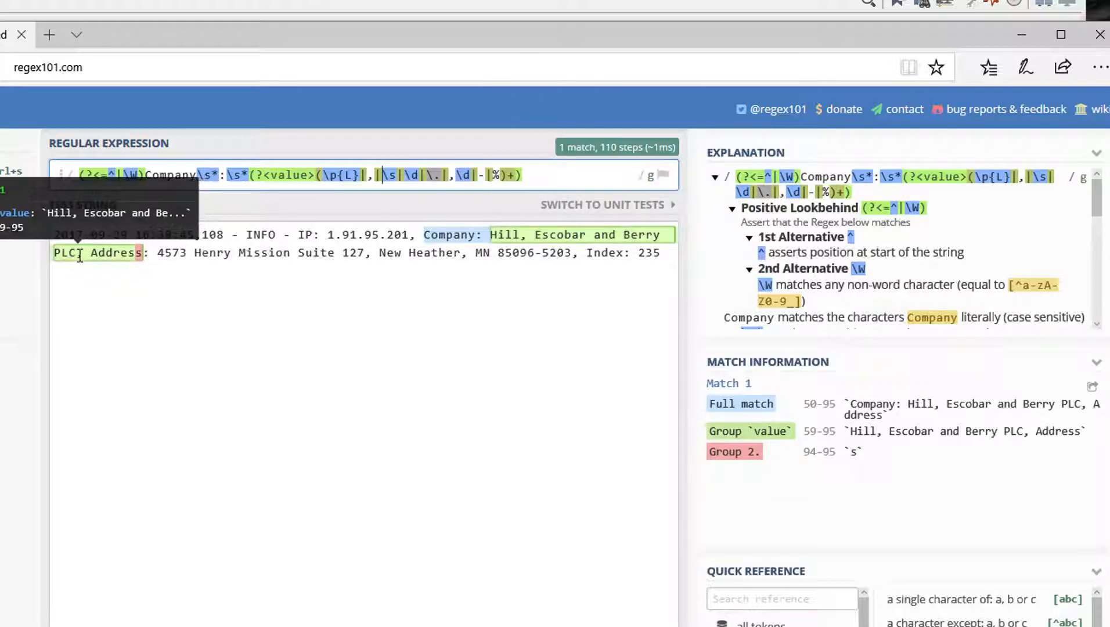
click(80, 255)
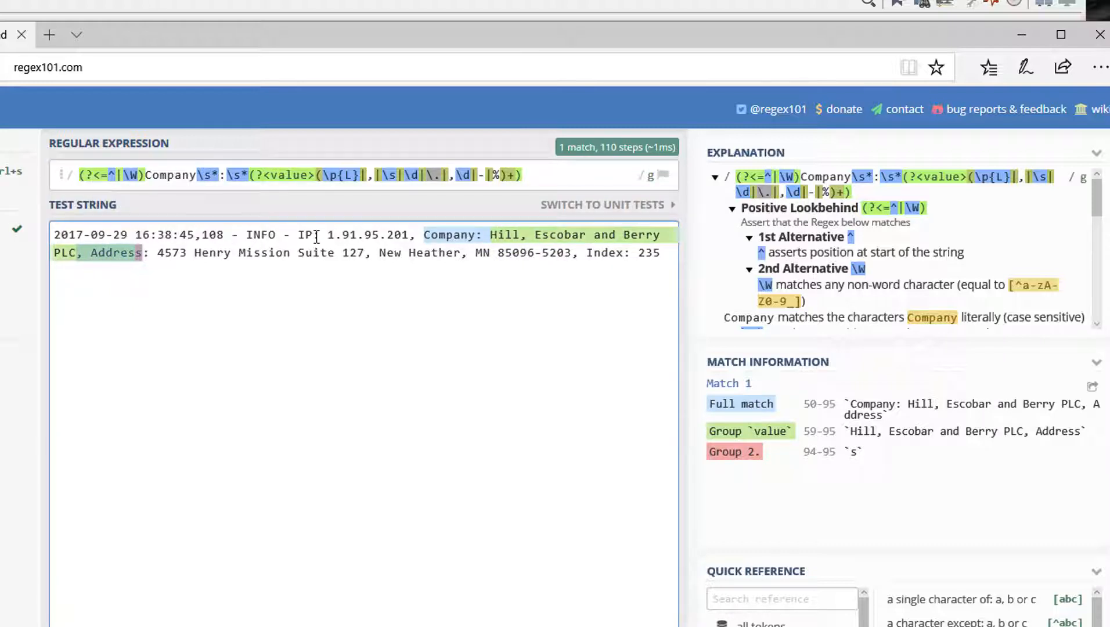
click(372, 175)
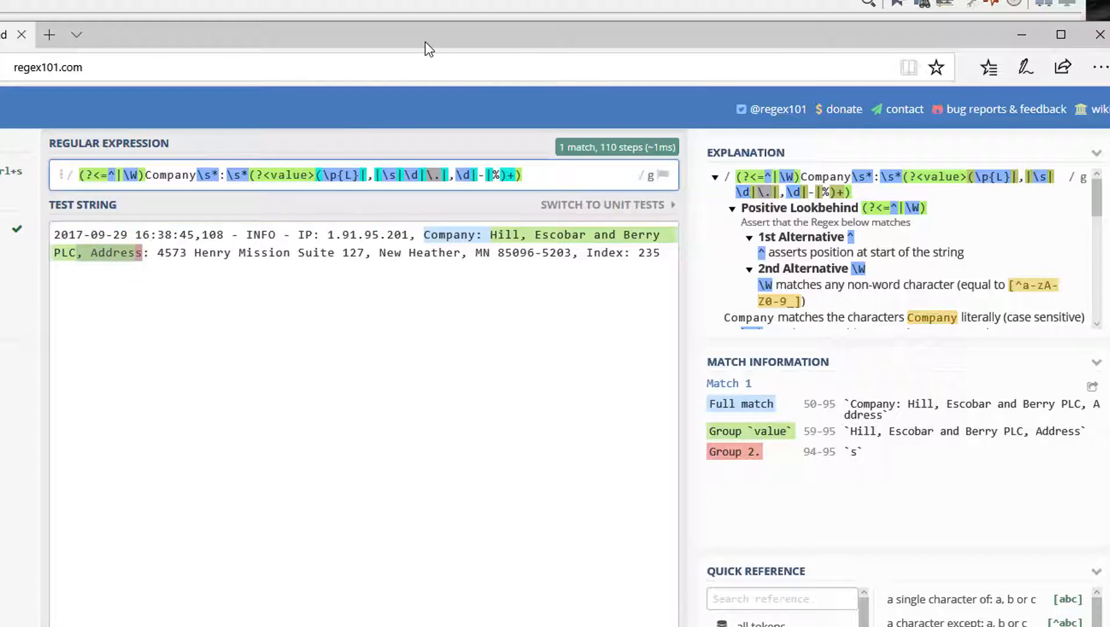
text((?)
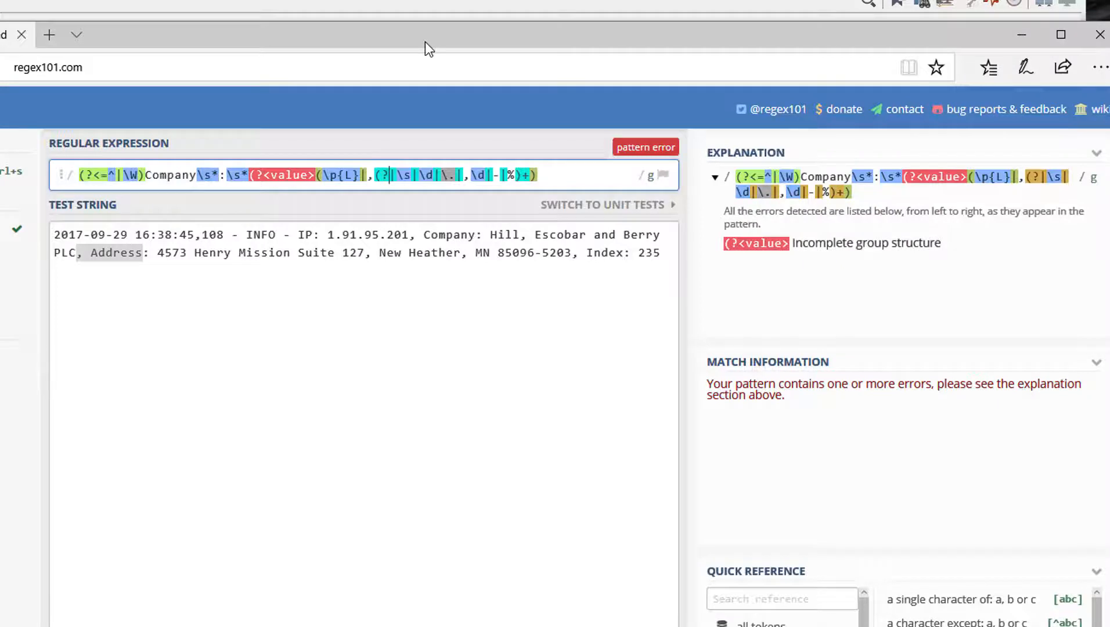
text(!)
text(.Add)
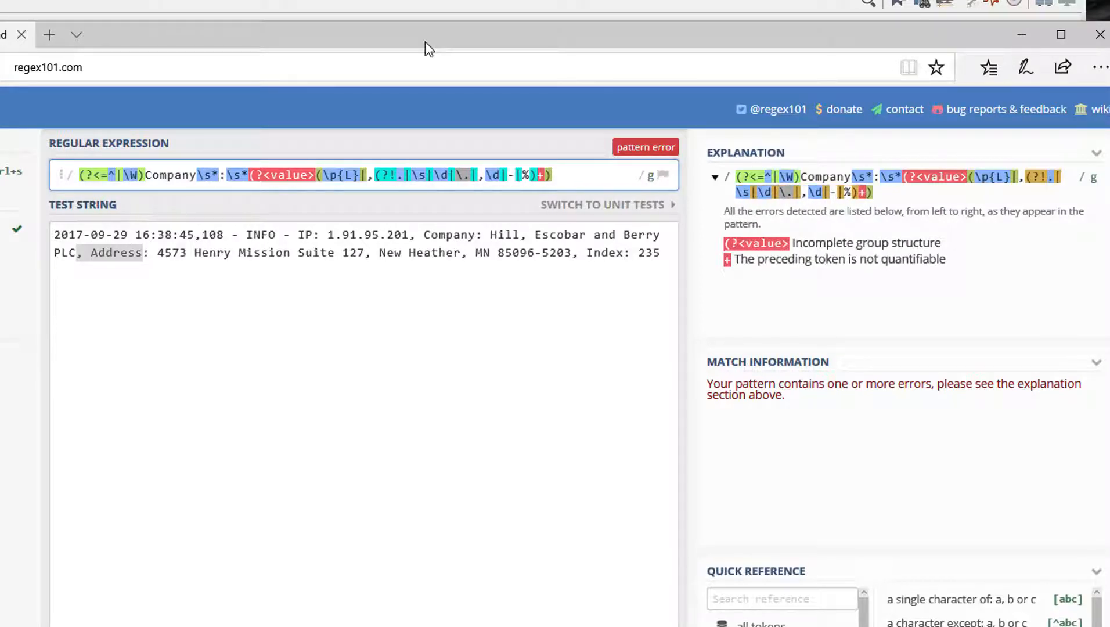
text(ress)
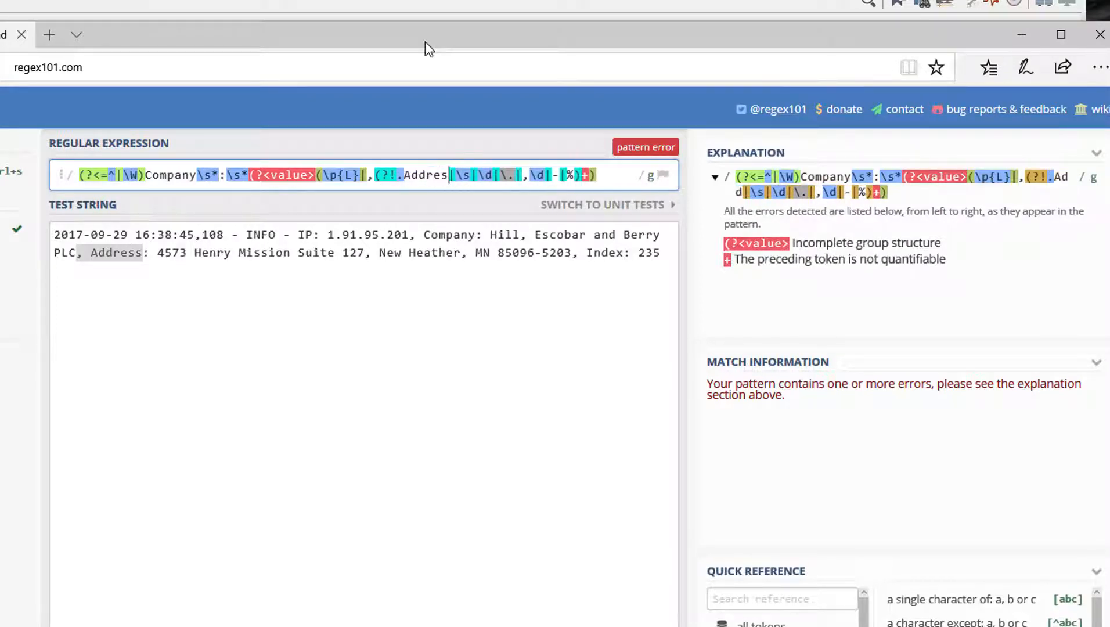
text())
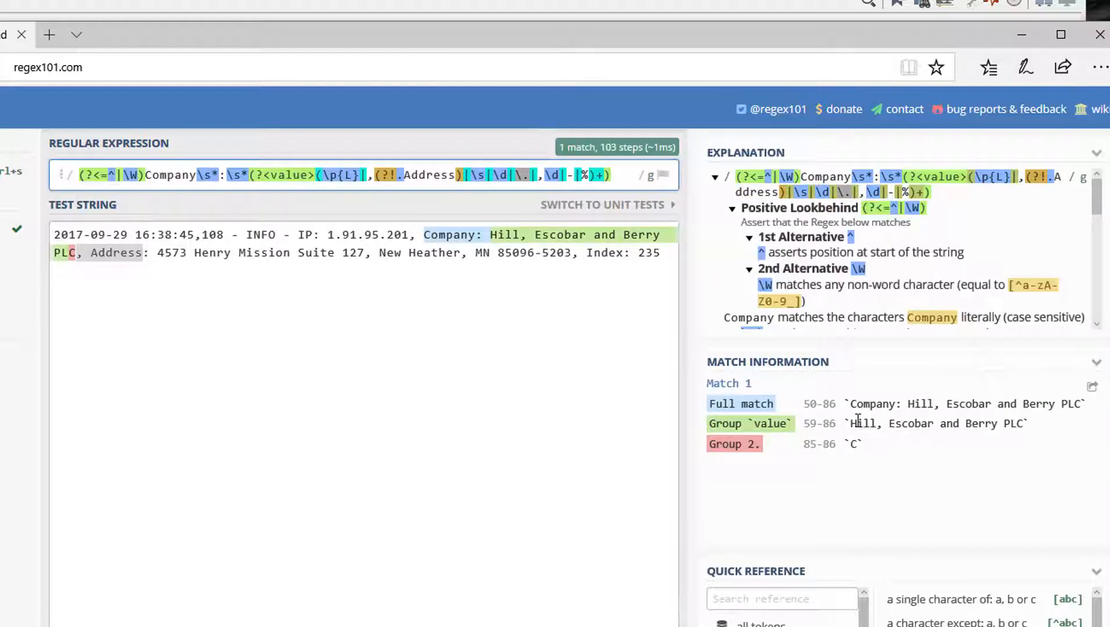
- Check the matched value group for the company name in regex101 and copy the entire refined regular expression
drag(852, 425, 1019, 424)
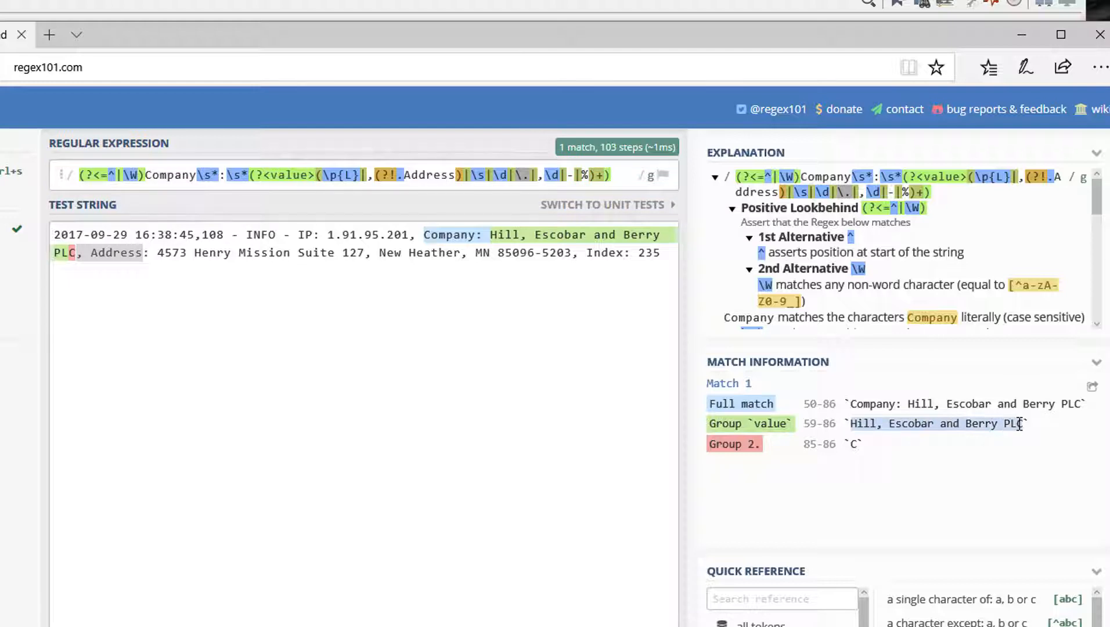
click(628, 175)
drag(205, 168, 23, 177)
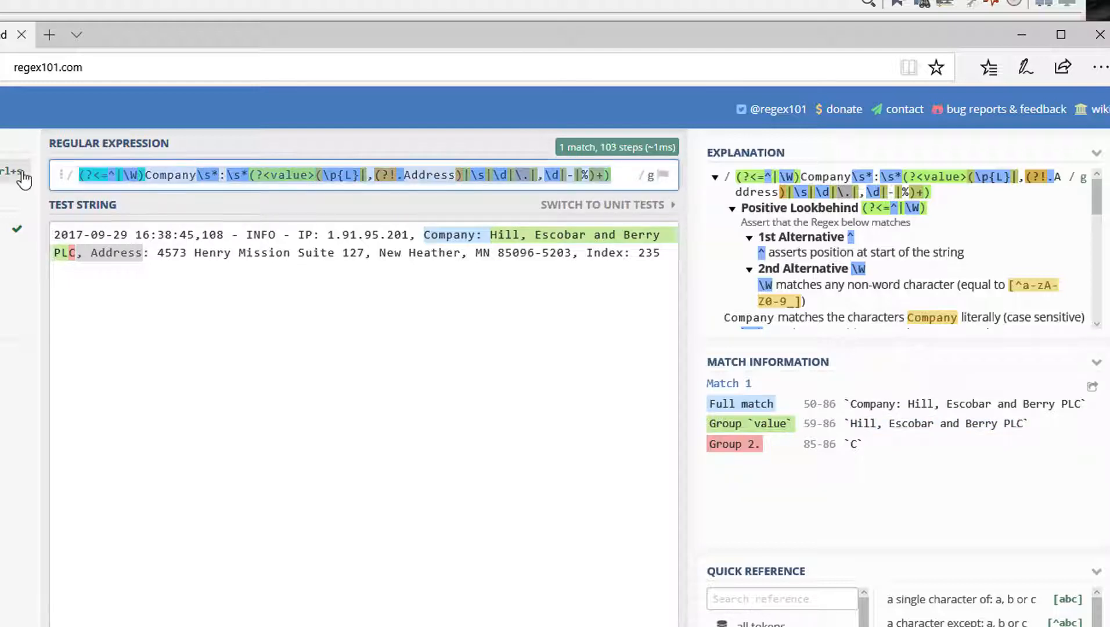
right_click(114, 170)
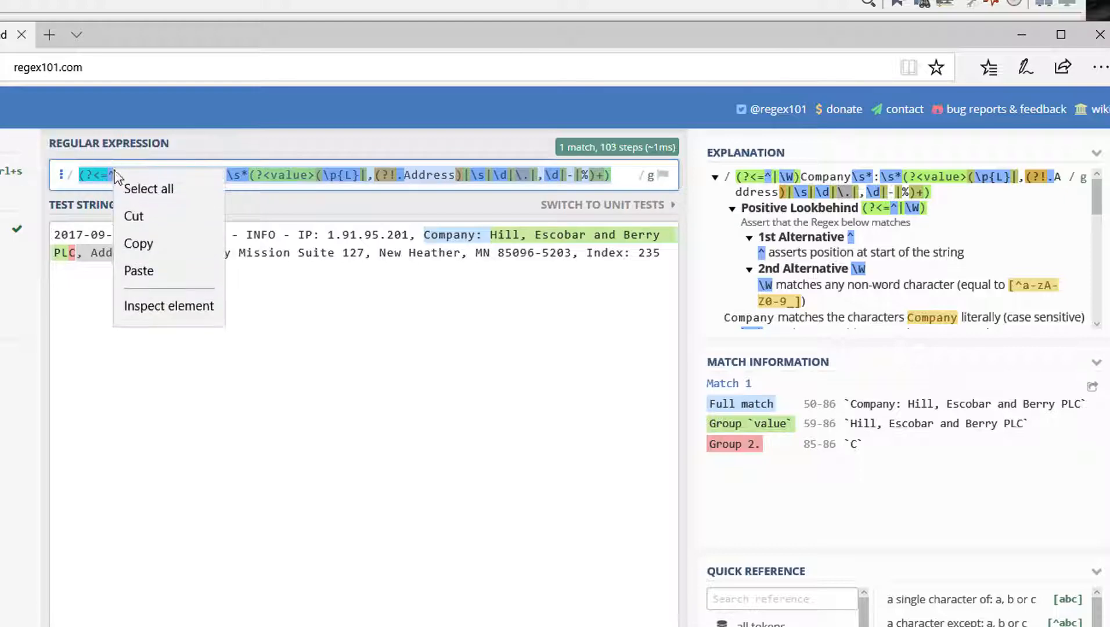
click(137, 242)
- Return to Retrospective and replace the Company field's expression in the Name column with the copied one
key(alt+Tab)
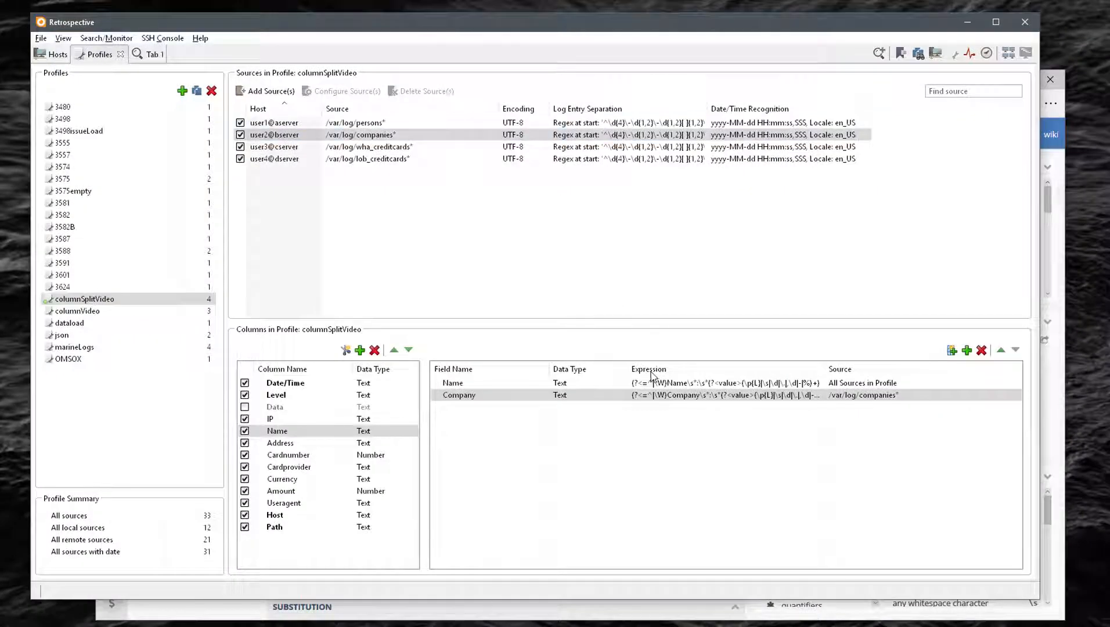
double_click(665, 396)
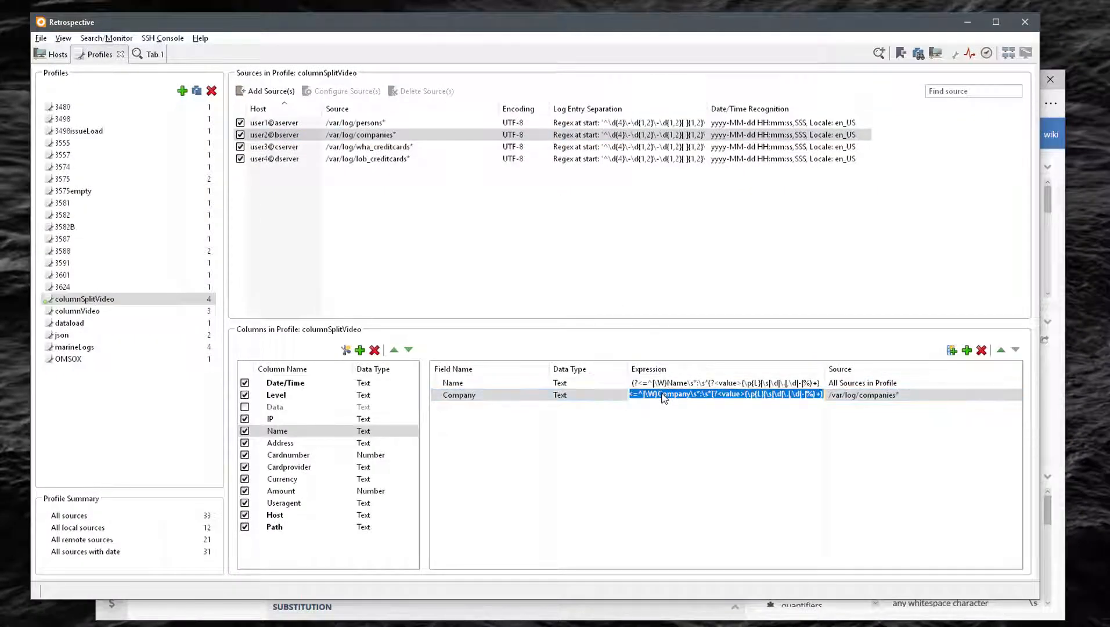
key(ctrl+v)
key(Return)
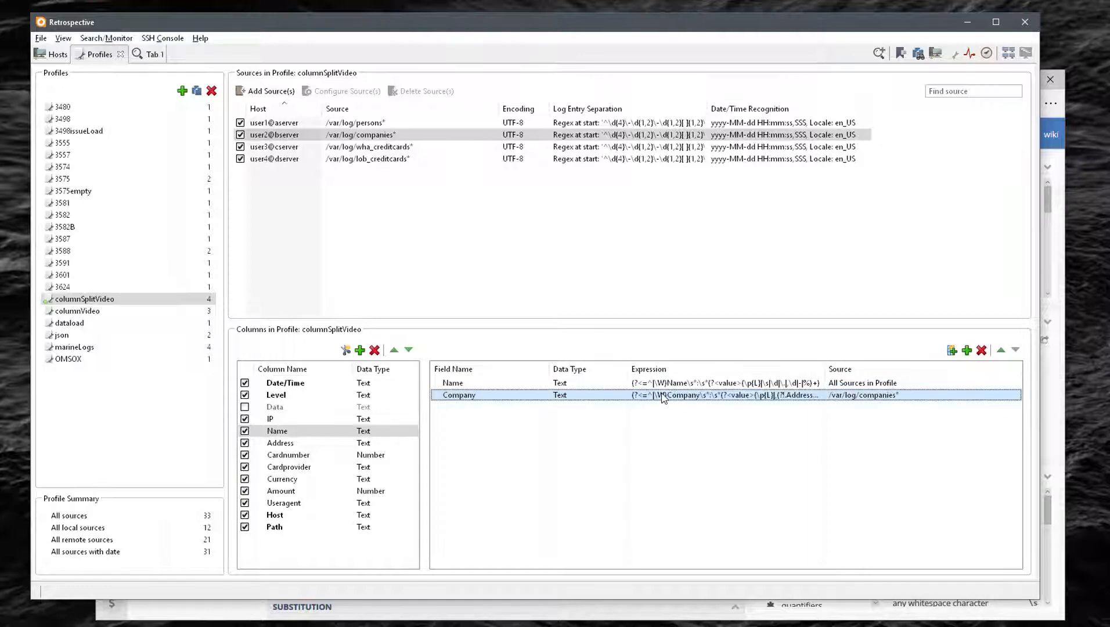
- Search the columnSplitVideo profile in a new tab for "Escobar and Berry PLC" from the selected log entry, and open the matching entry
click(149, 58)
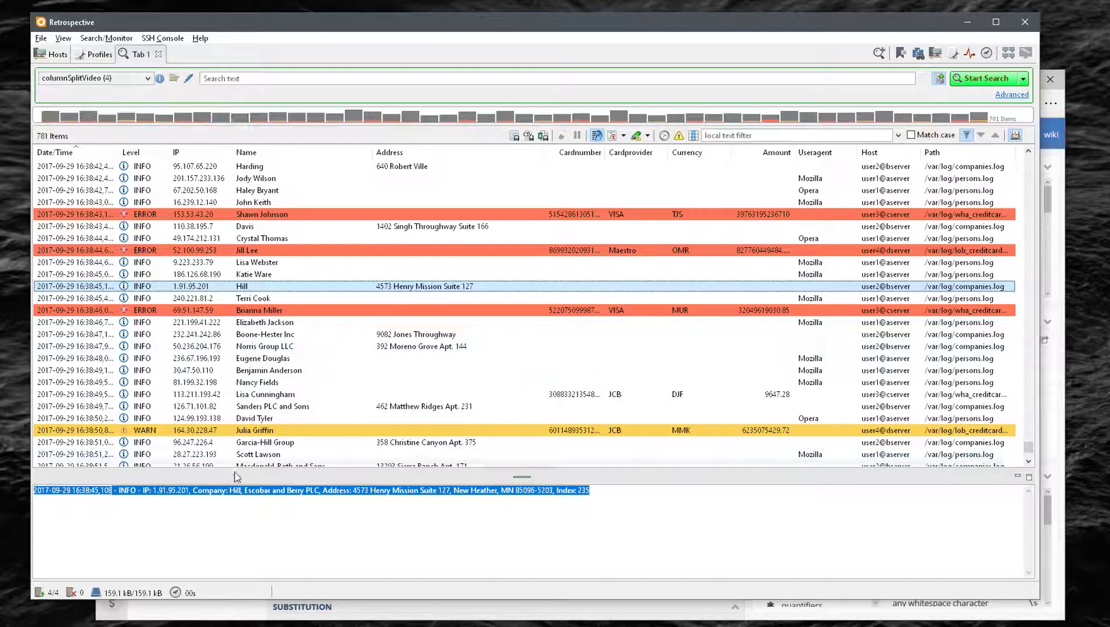
click(253, 491)
drag(246, 490, 307, 492)
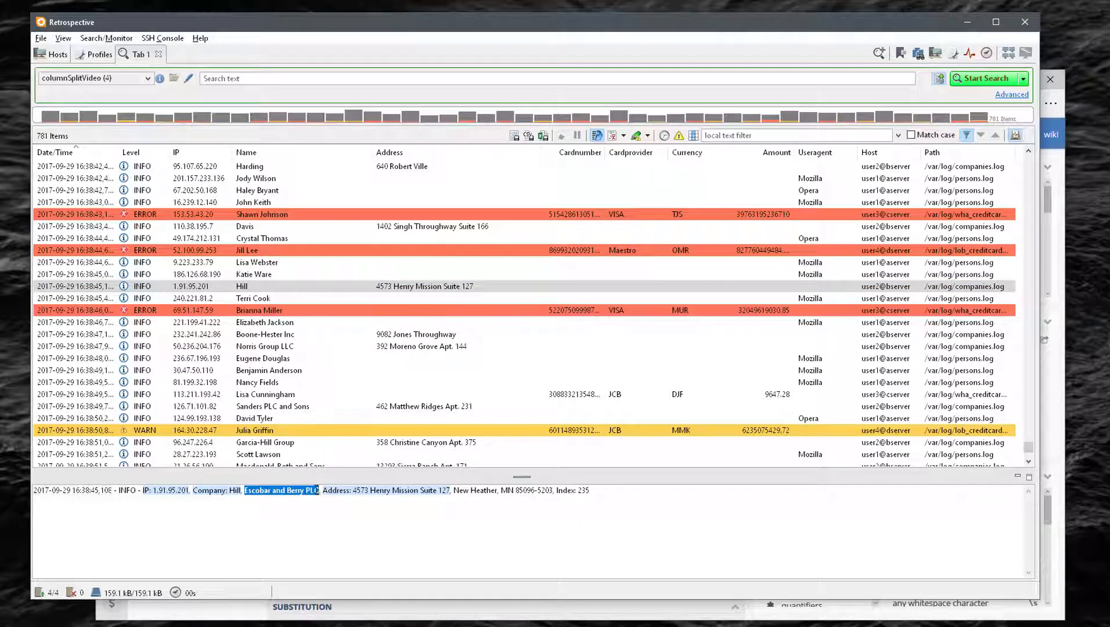
right_click(316, 491)
click(335, 509)
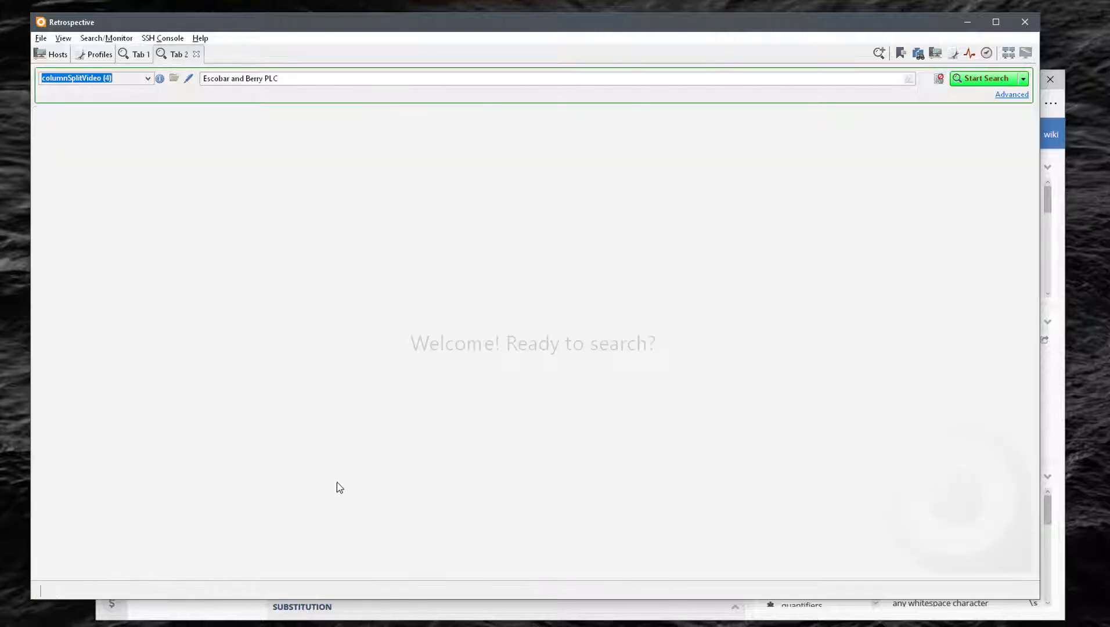
click(973, 80)
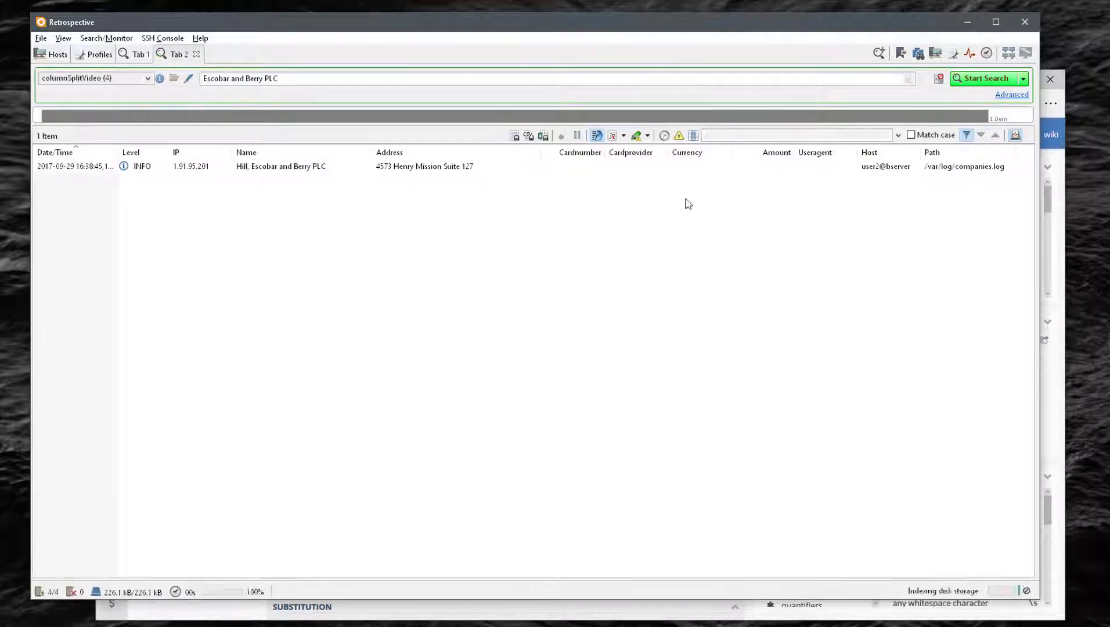
click(338, 167)
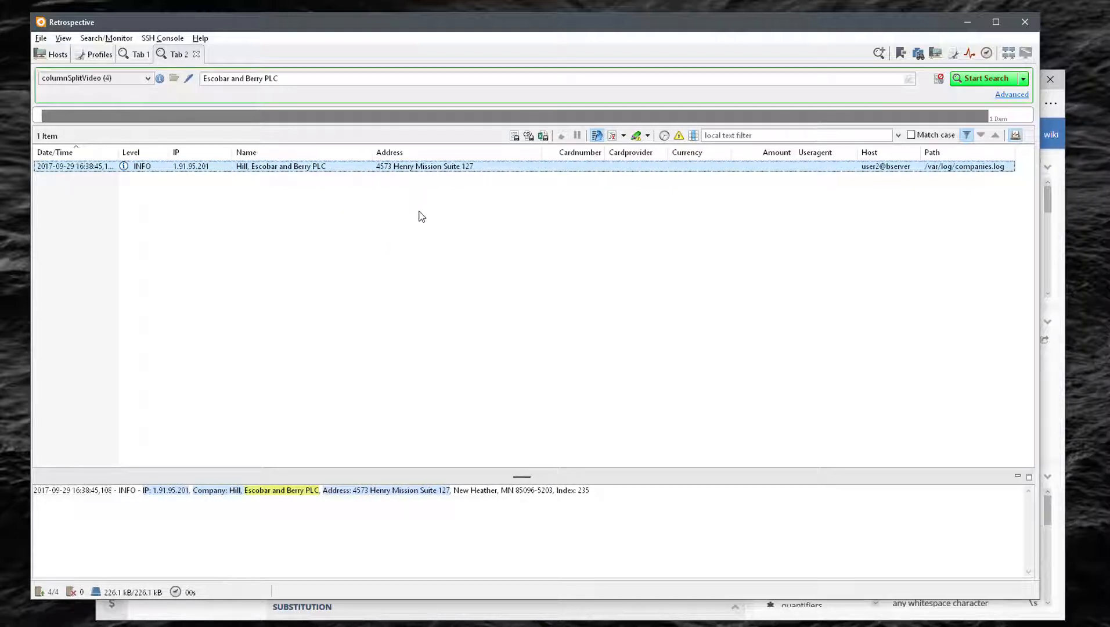
- Clear the search text and run the search across all entries of the columnSplitVideo profile
click(301, 78)
key(ctrl+a)
key(BackSpace)
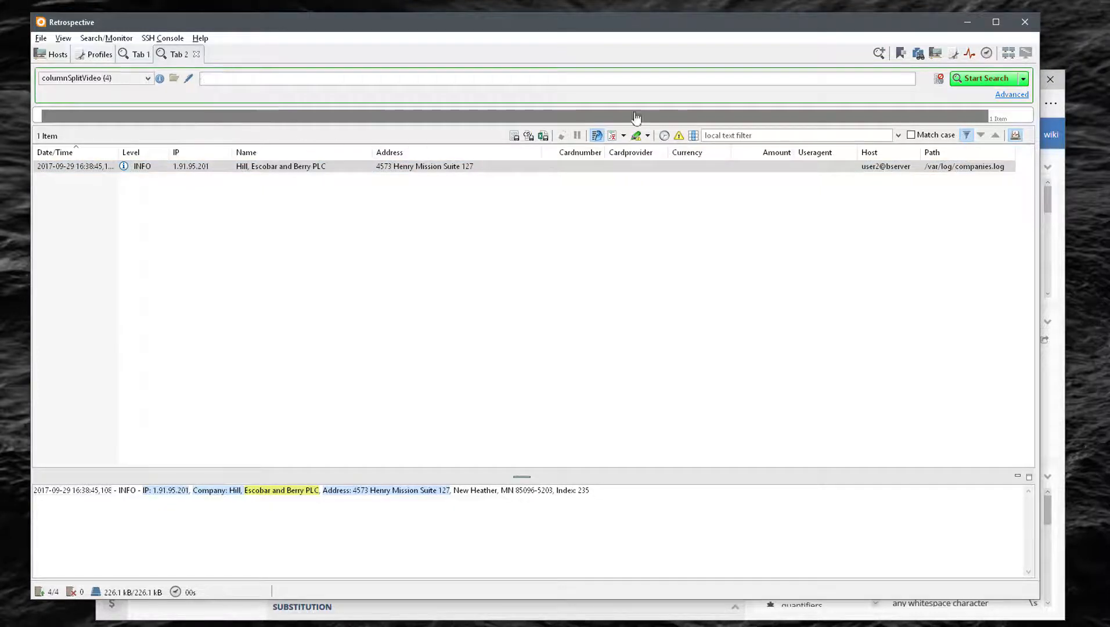
click(978, 83)
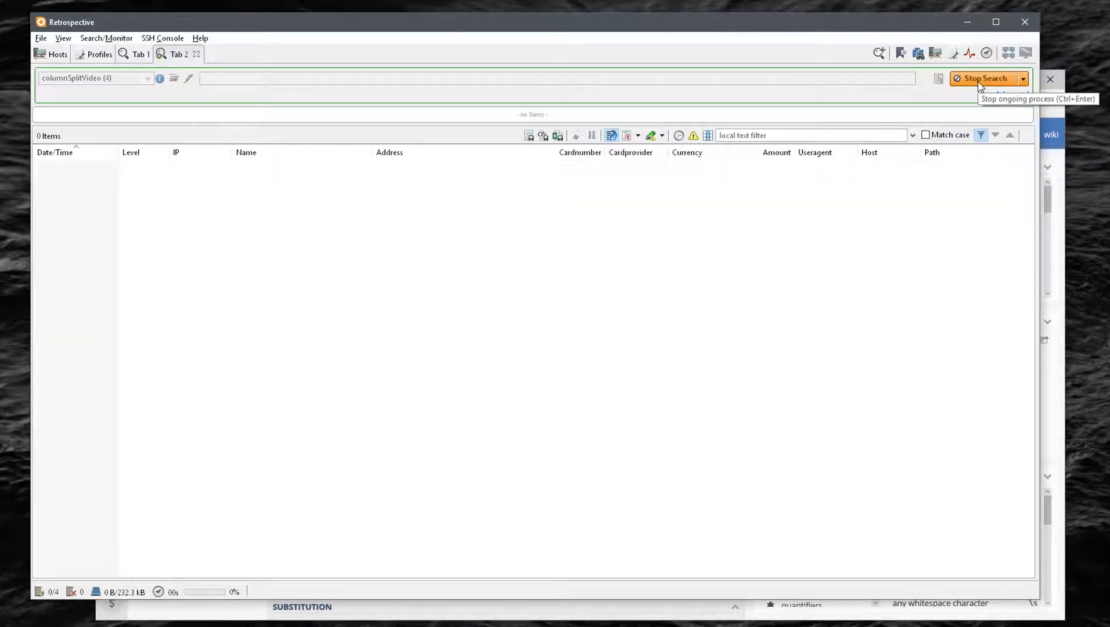
- Sort the search results by Name and by Currency to review them, finishing with a descending Date/Time sort
click(273, 151)
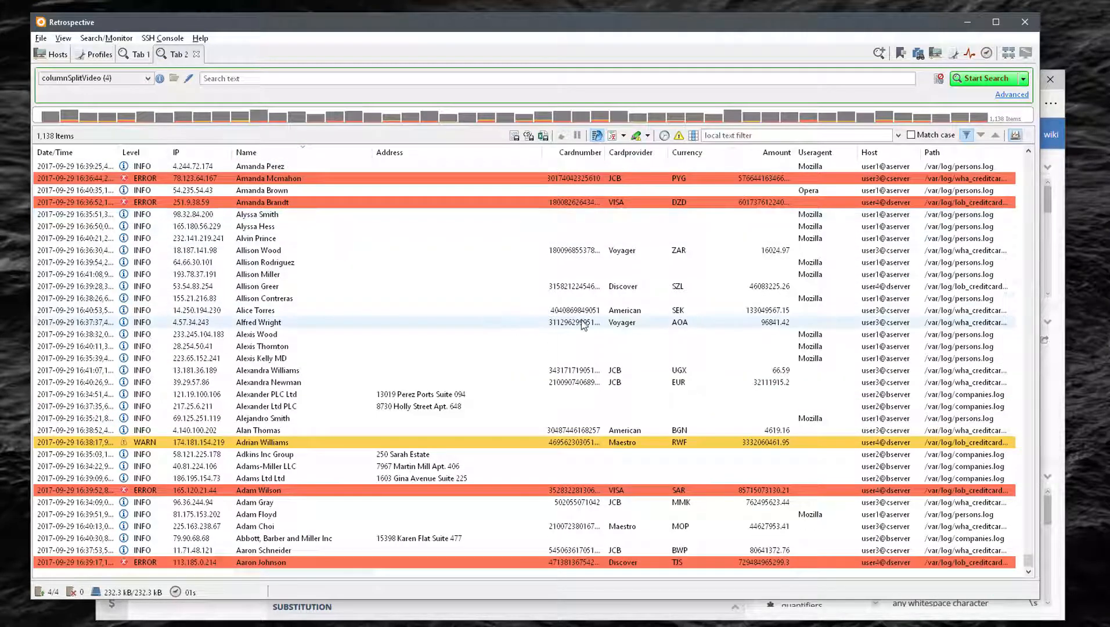
click(689, 154)
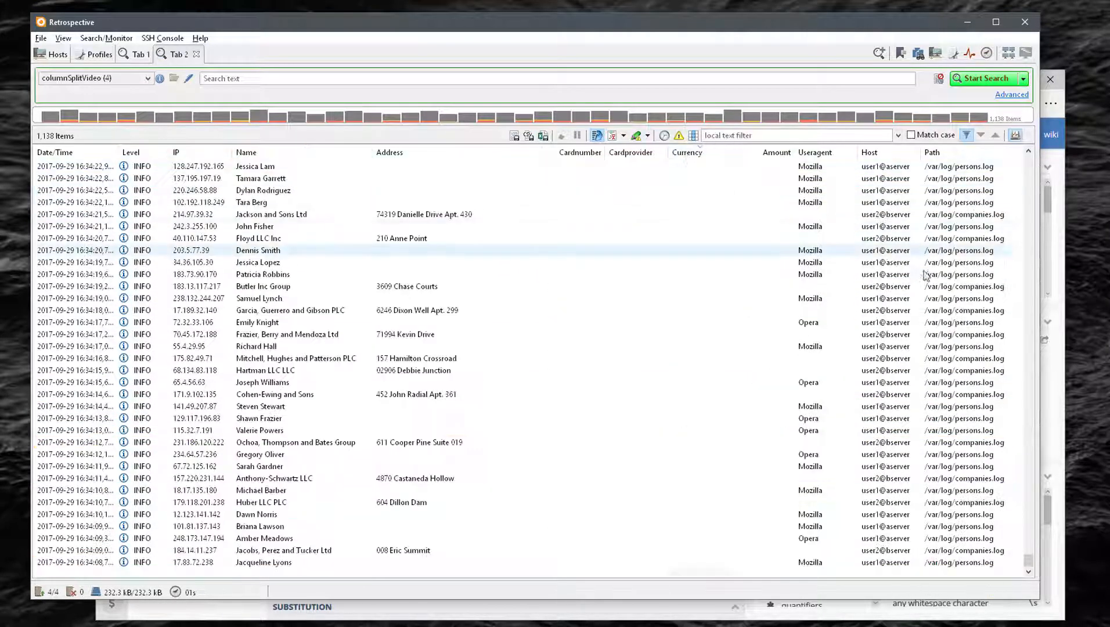
drag(1028, 559, 1028, 160)
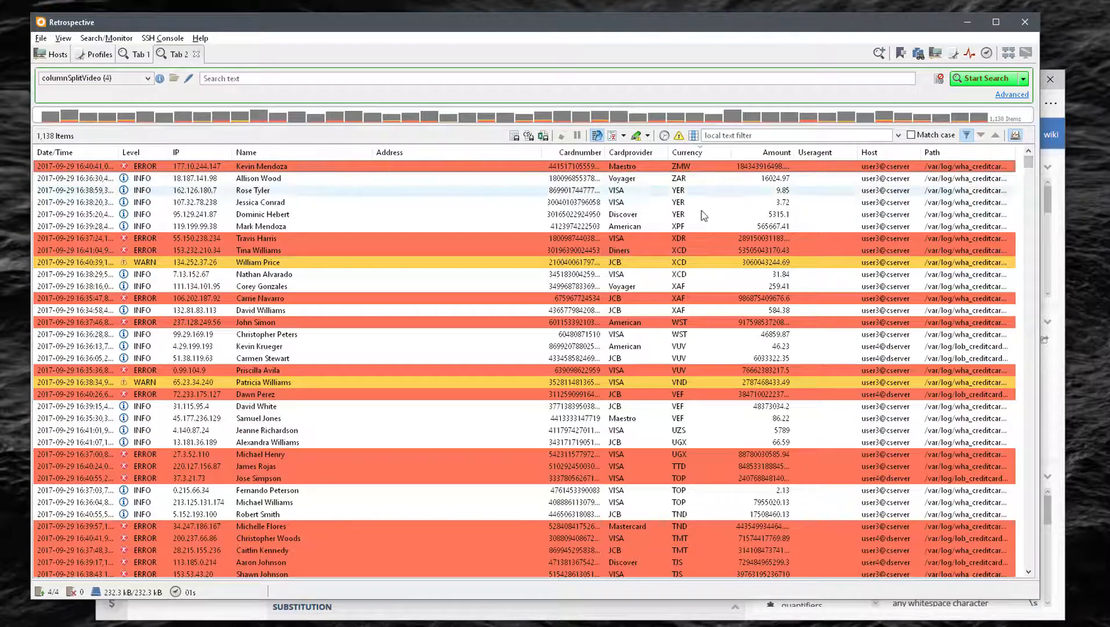
click(84, 149)
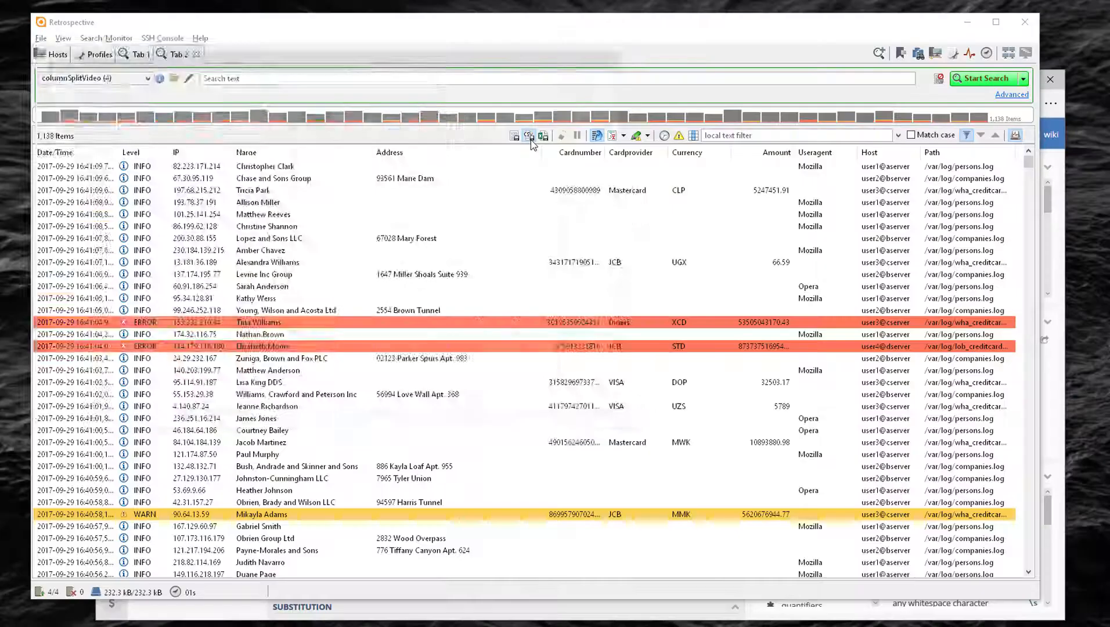
- Export the results to Tab_2-20170929_1841.csv with column header, at most 100000 entries per file, and the file opened after creation
click(529, 137)
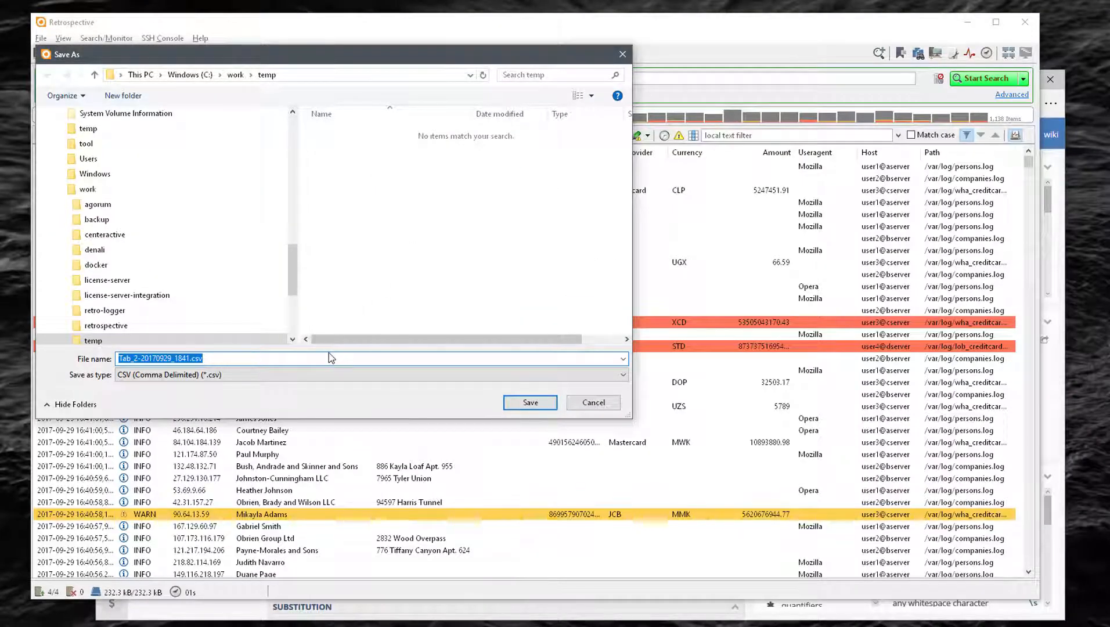
click(522, 402)
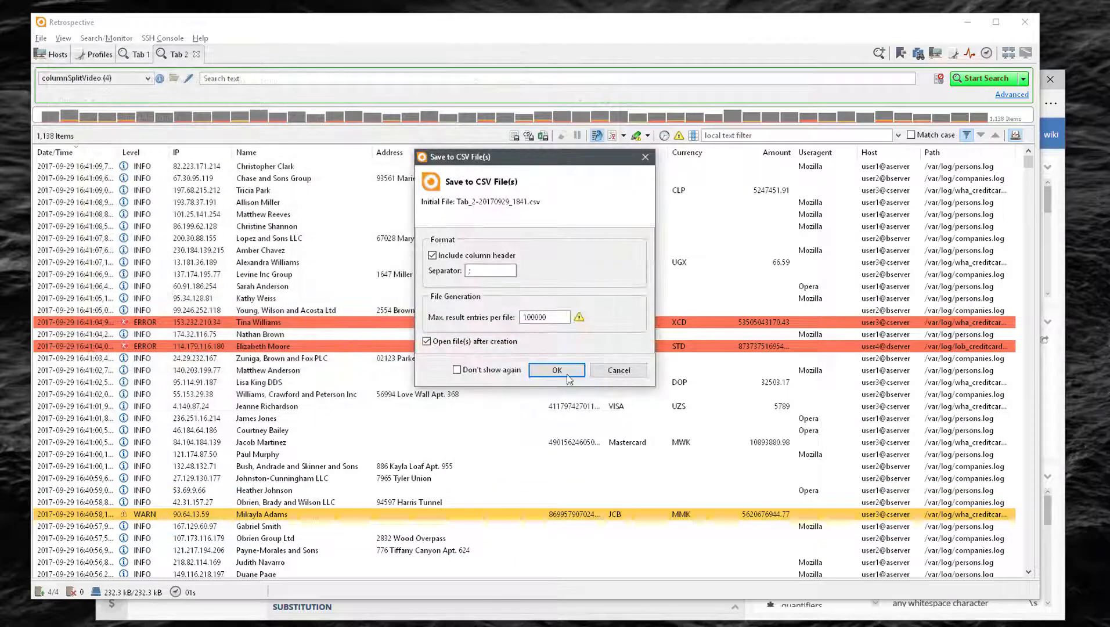
click(551, 316)
click(556, 370)
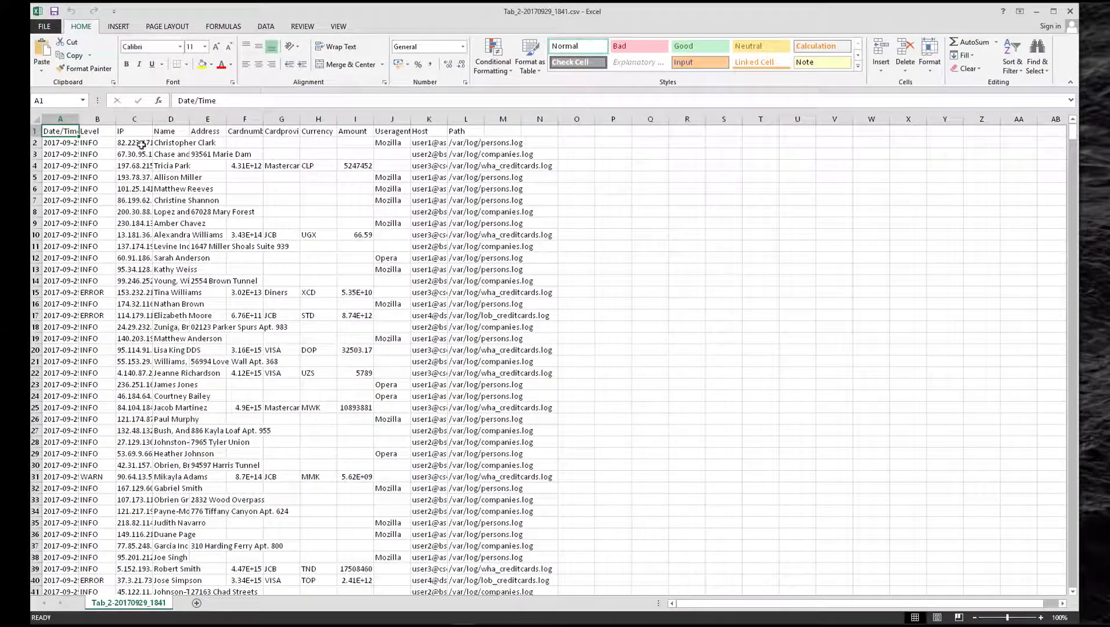
- Auto-fit all column widths in the opened Excel sheet and format the Cardnumber column as Number with 0 decimal places
drag(66, 121, 834, 122)
double_click(411, 118)
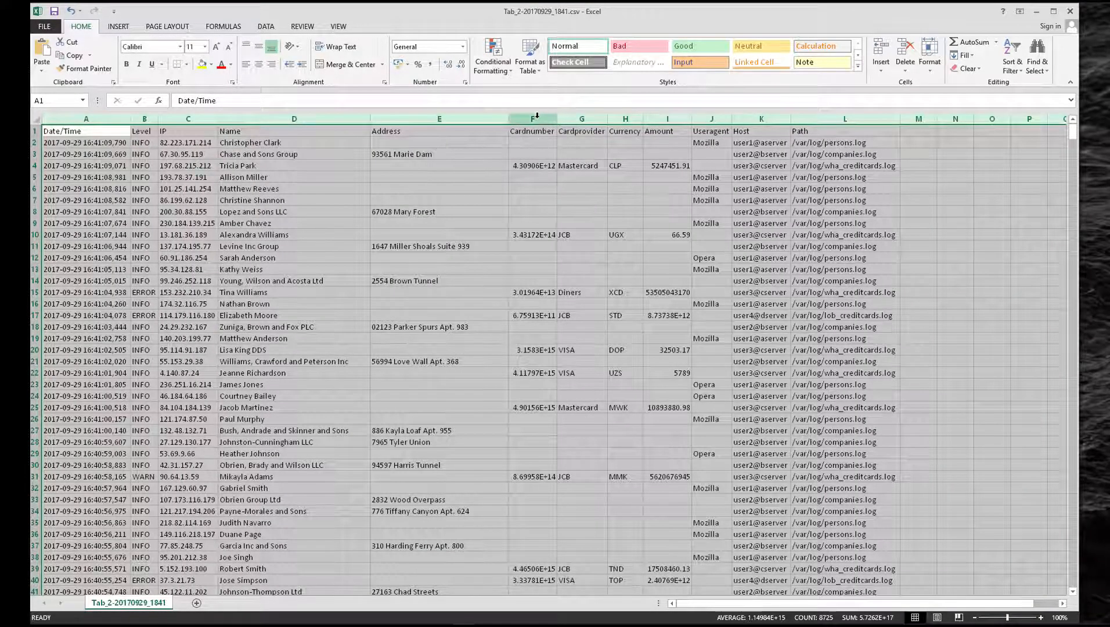
click(536, 117)
right_click(537, 120)
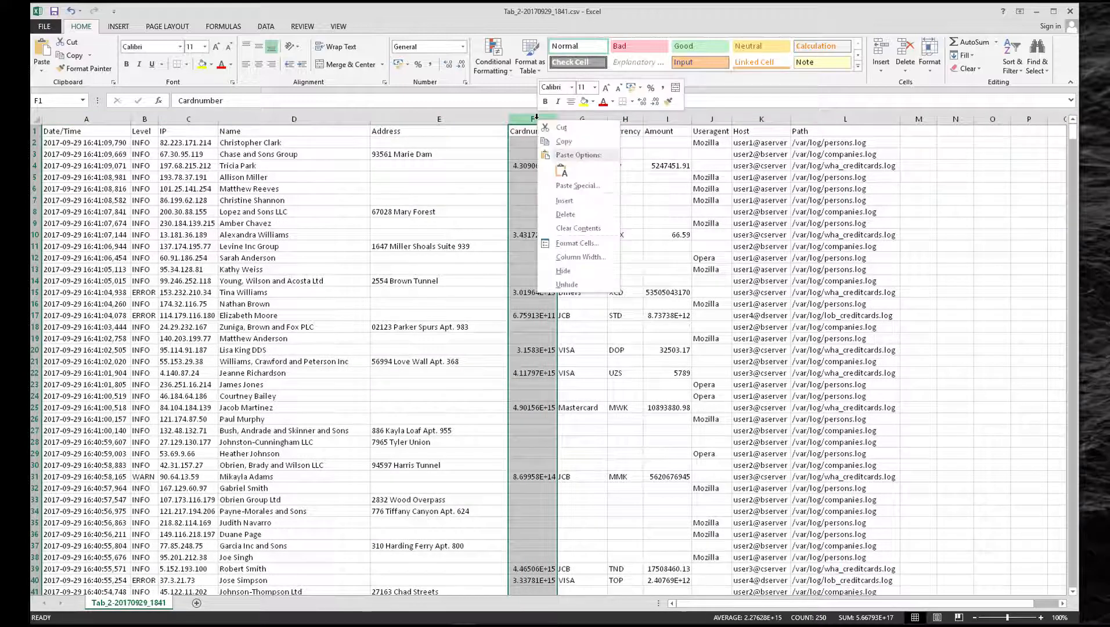
click(576, 242)
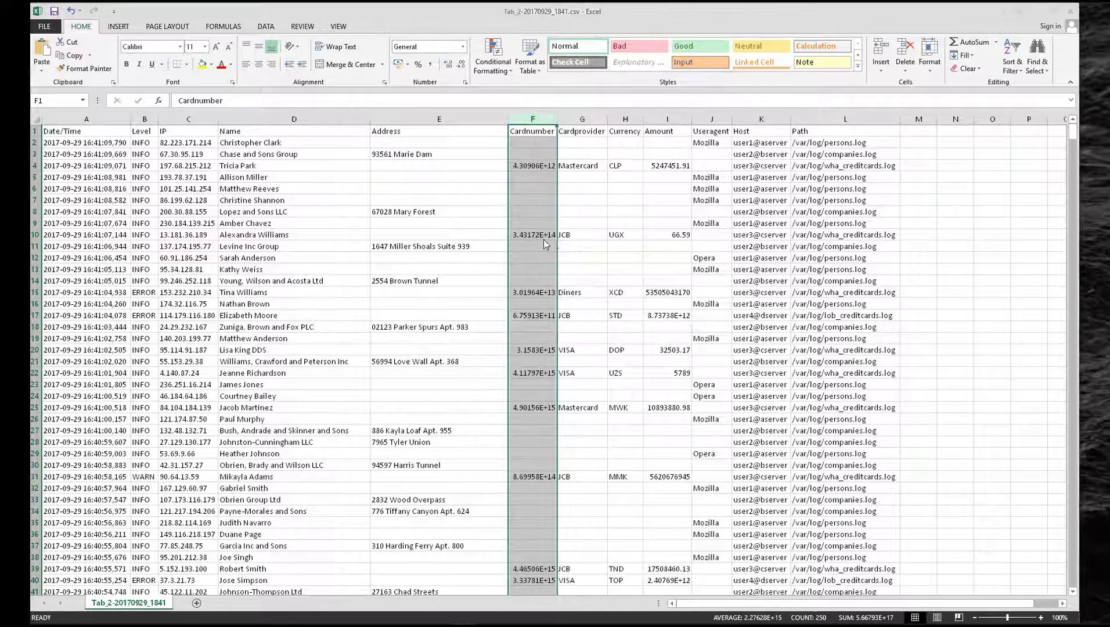
click(447, 166)
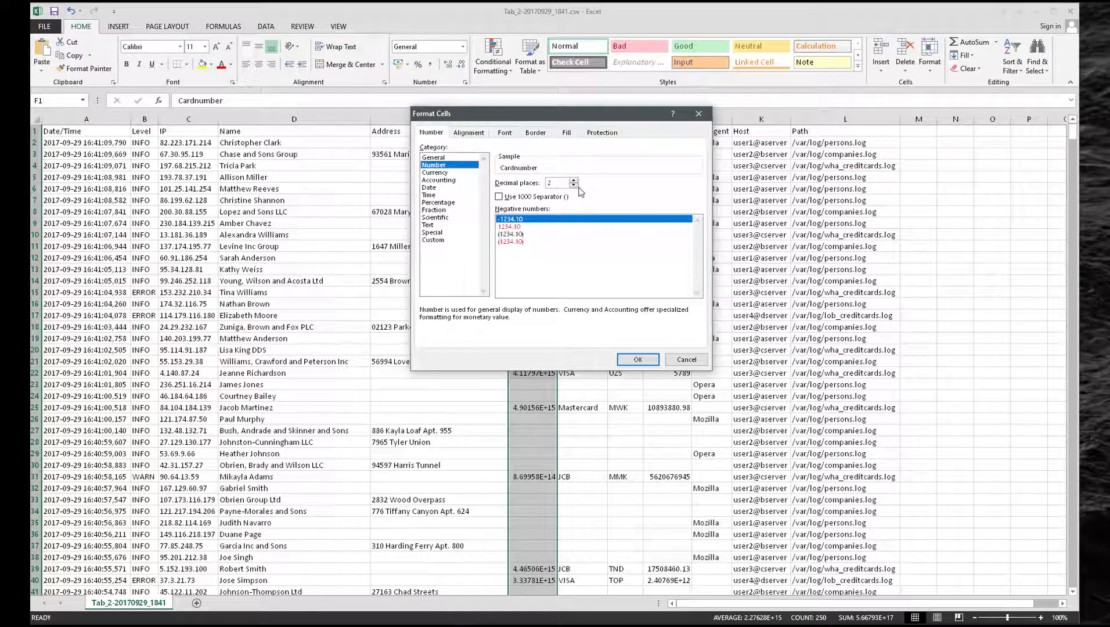
click(574, 186)
click(574, 185)
click(636, 359)
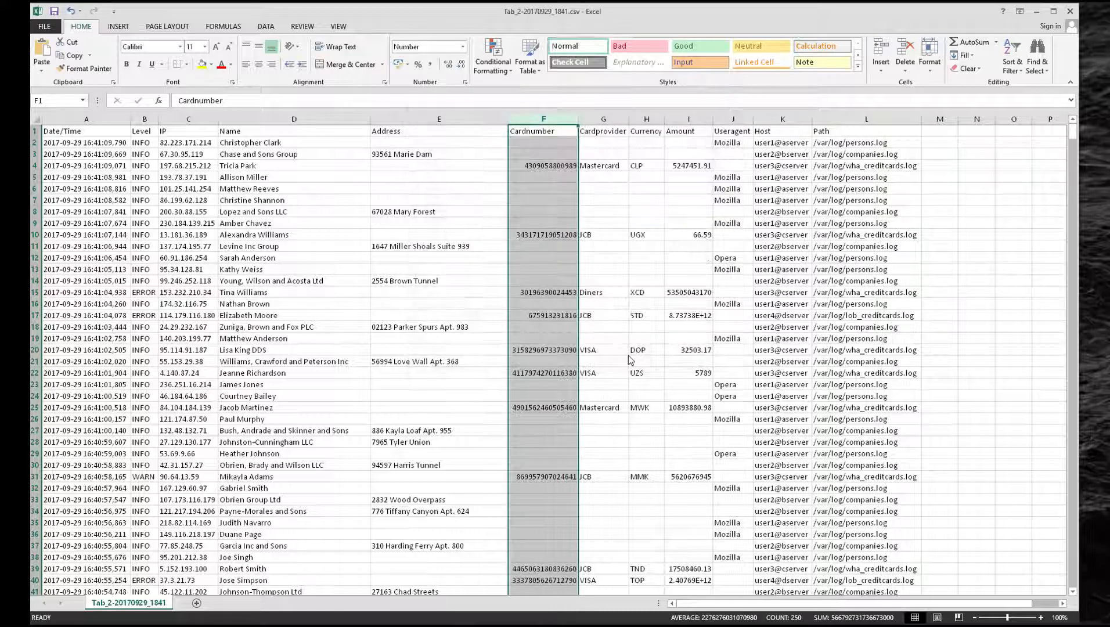
- Format the Amount column as Number with 2 decimal places and the 1000 separator, and widen the column slightly
right_click(691, 119)
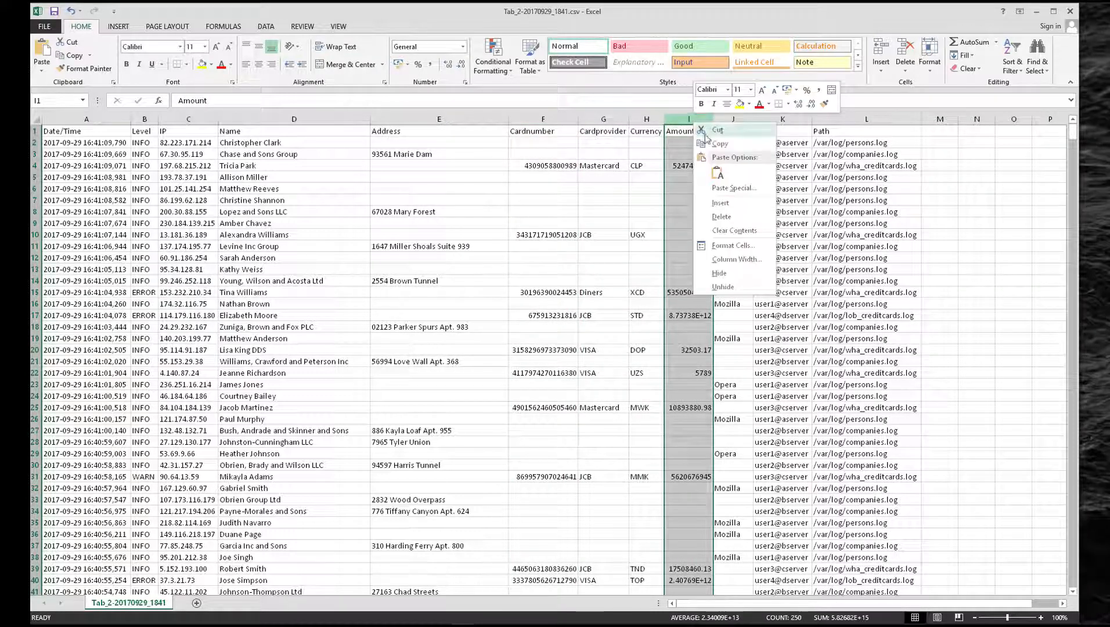
click(720, 247)
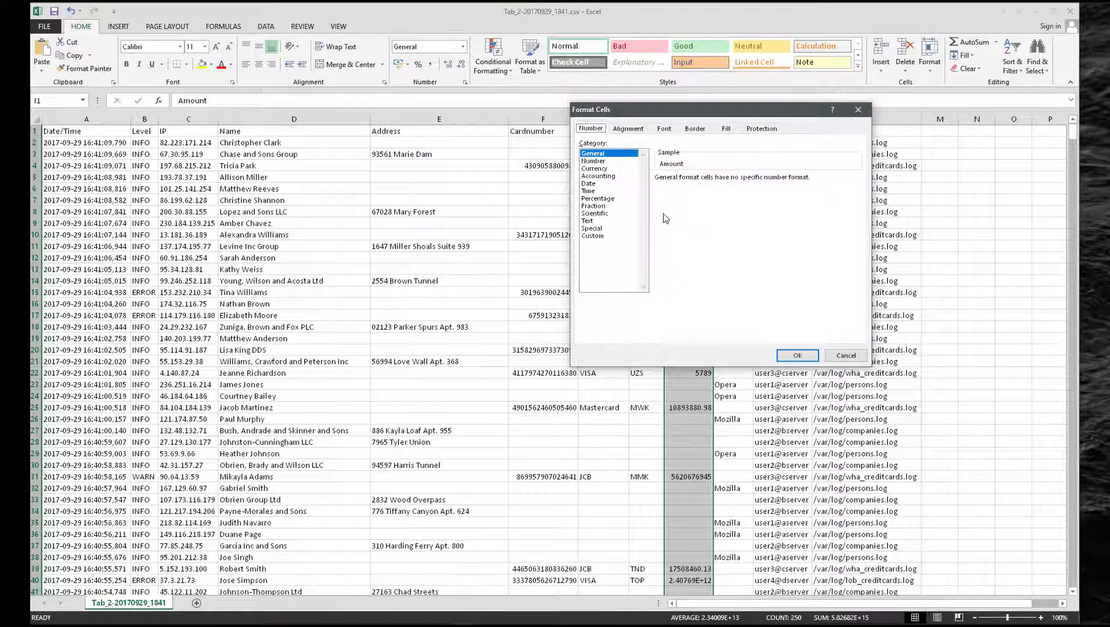
click(602, 162)
click(672, 194)
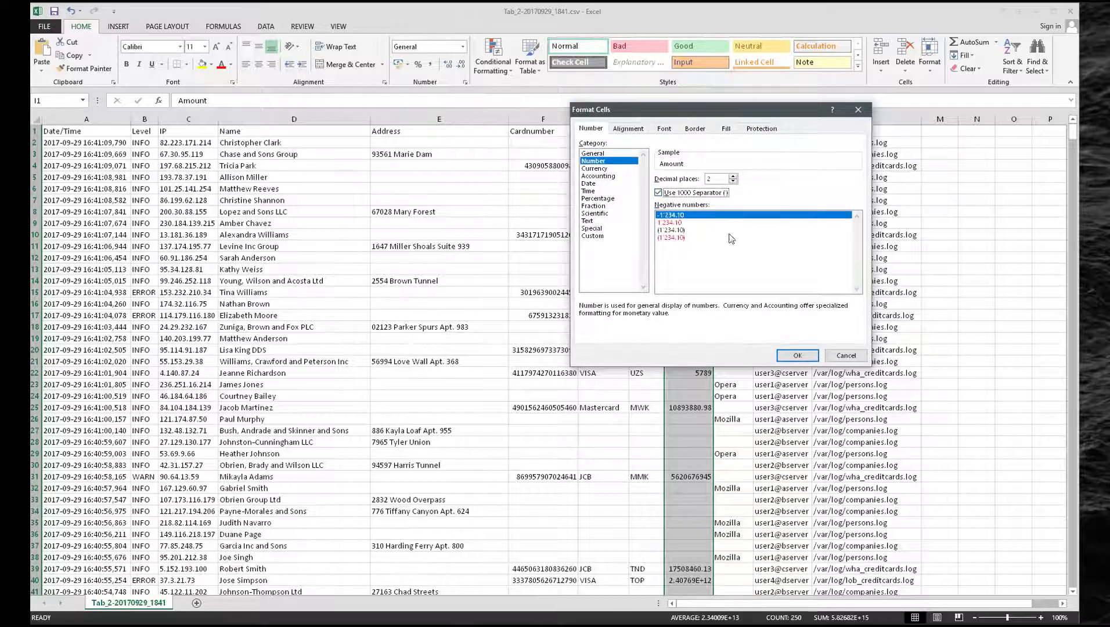
click(785, 354)
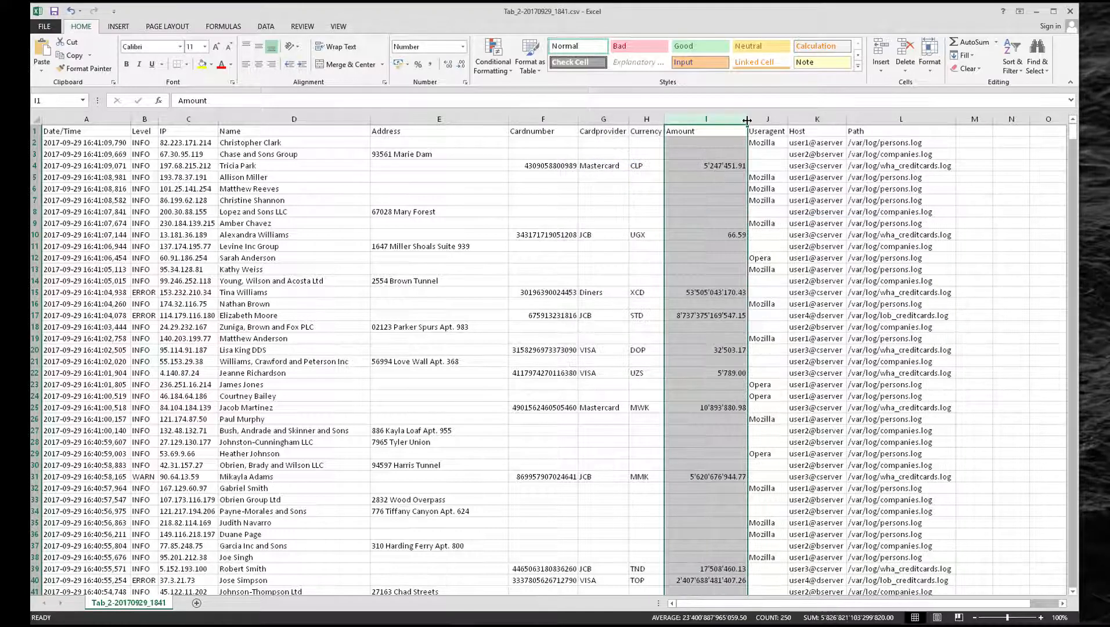
drag(747, 121, 773, 120)
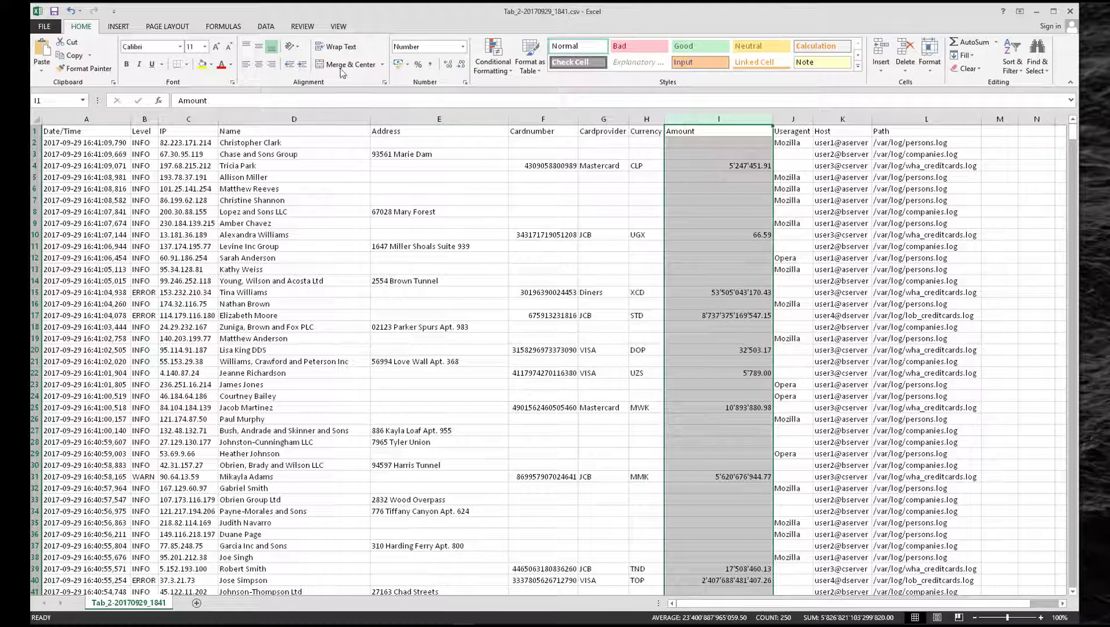
- Freeze the top row of the worksheet so the column headers stay visible above the log entries
click(338, 26)
click(402, 66)
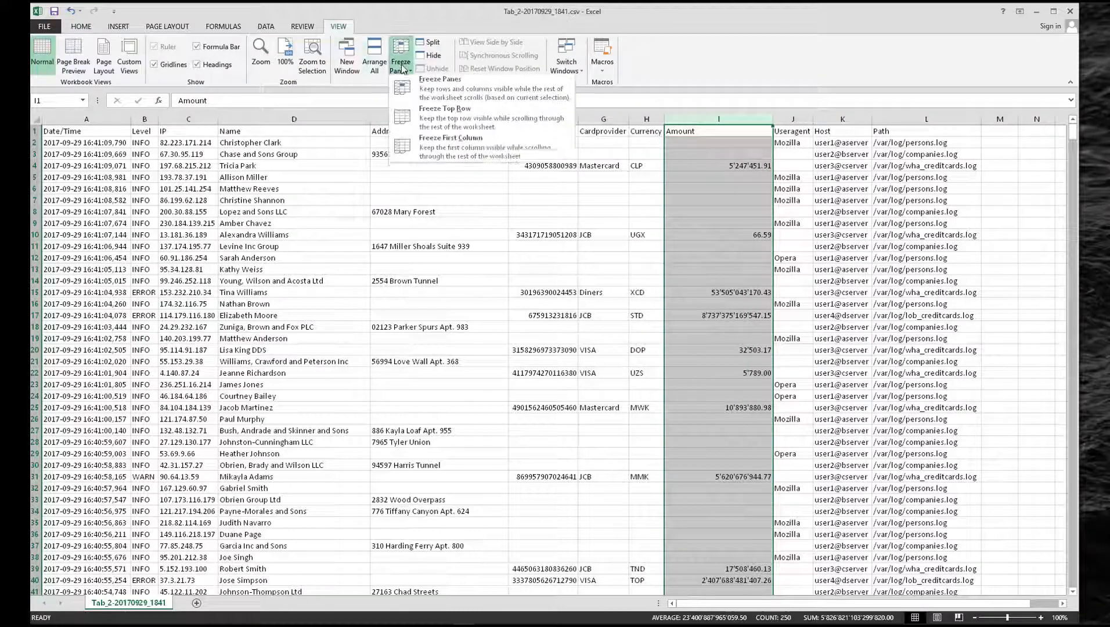
click(424, 116)
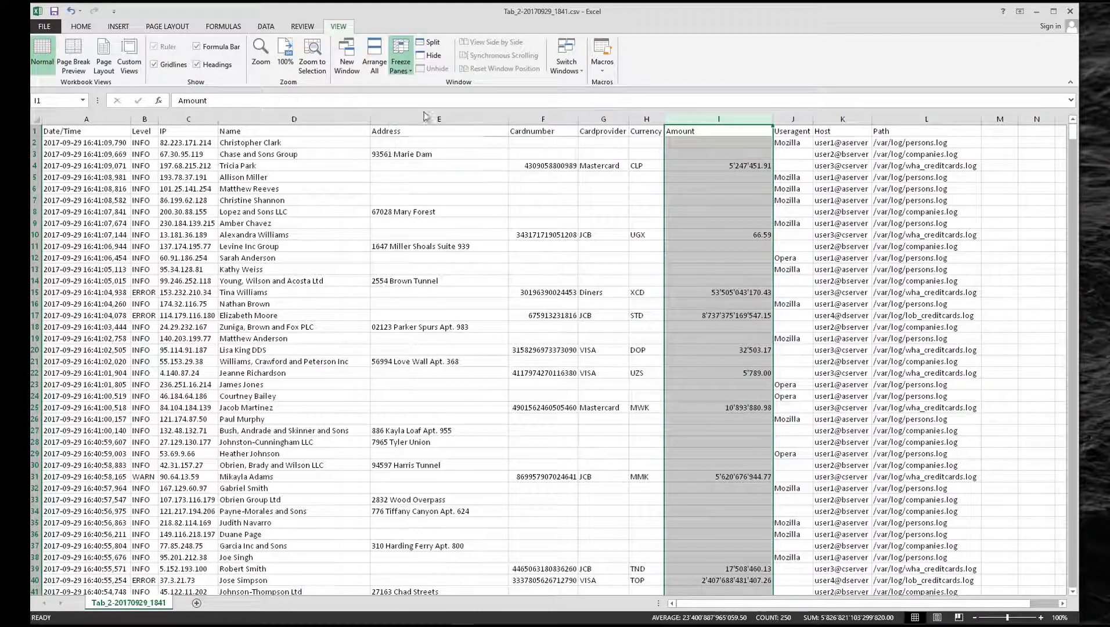
scroll(584, 294, down, 5)
click(574, 294)
scroll(575, 294, down, 6)
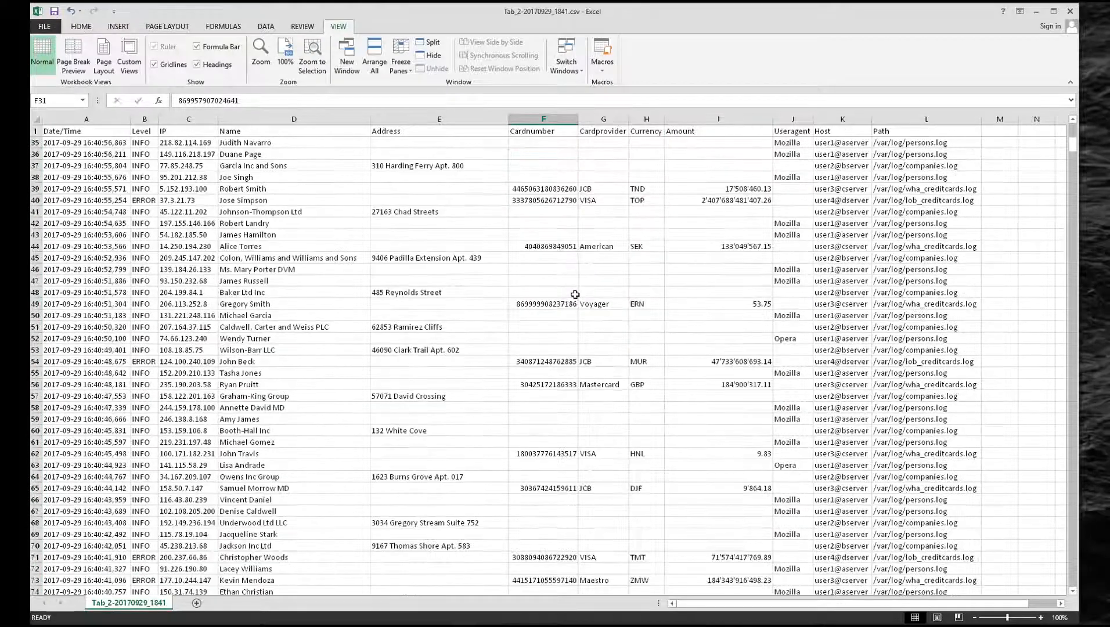